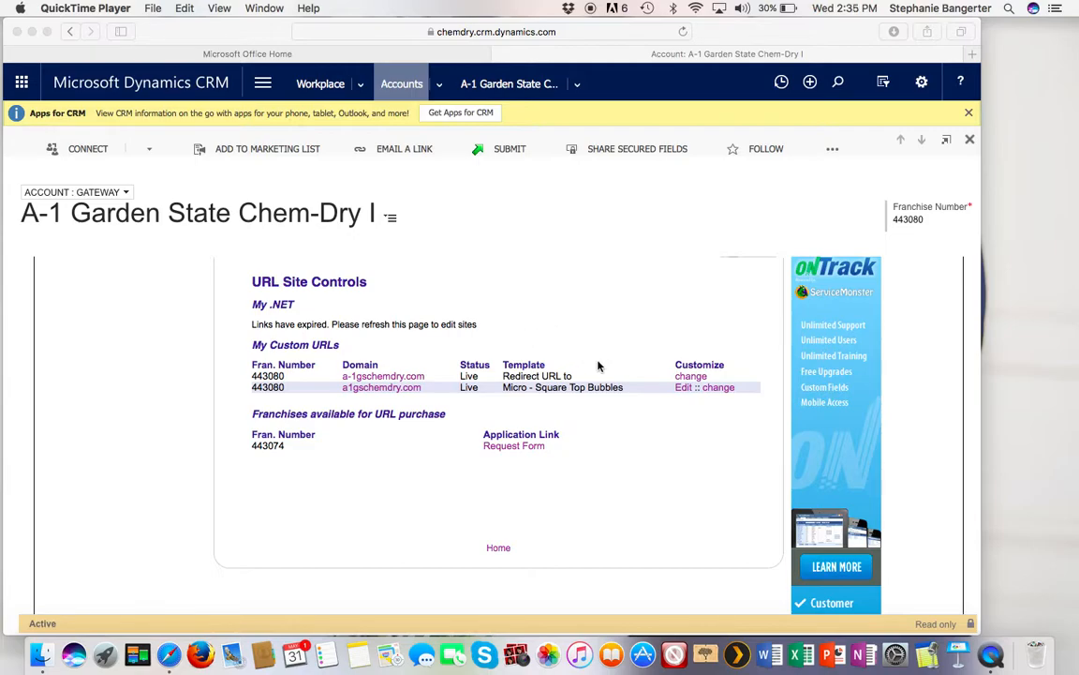
Step: Open the custom site a1gschemdry.com for editing from the URL Site Controls
click(682, 391)
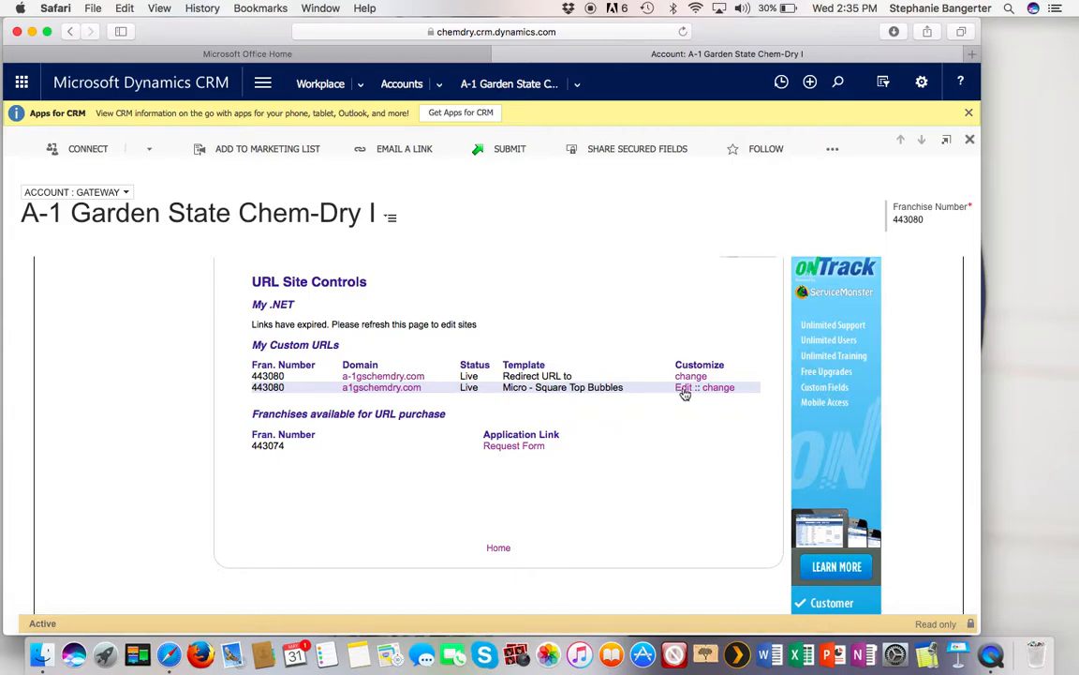
click(684, 392)
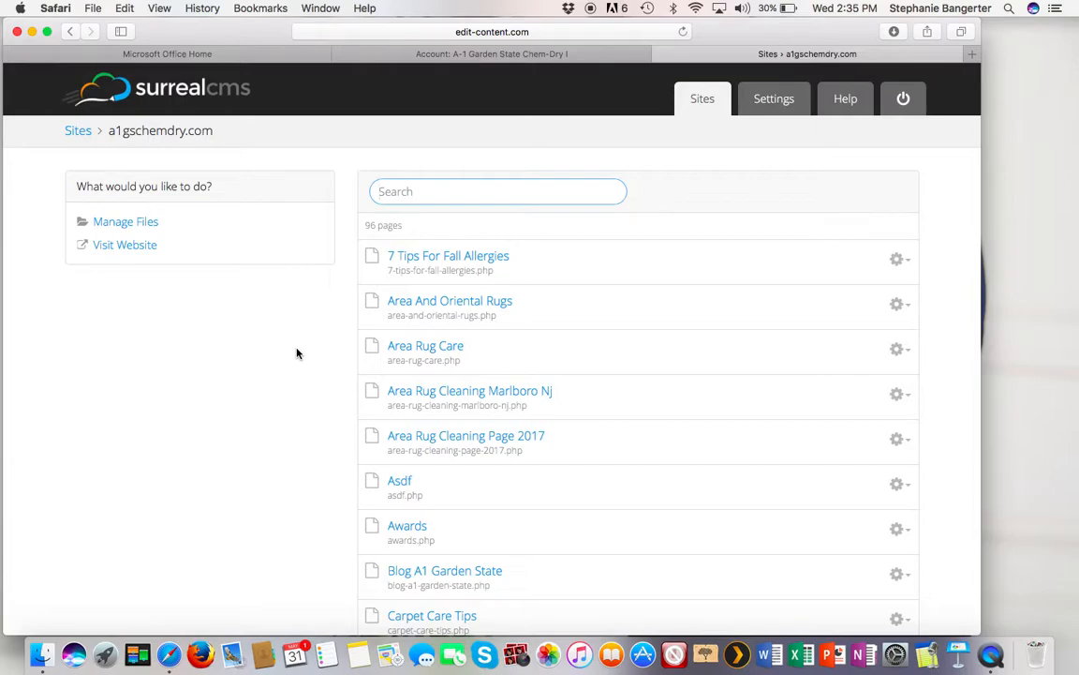
Step: Browse several pages of the a1gschemdry.com page list and return to its first page
scroll(515, 397, down, 3)
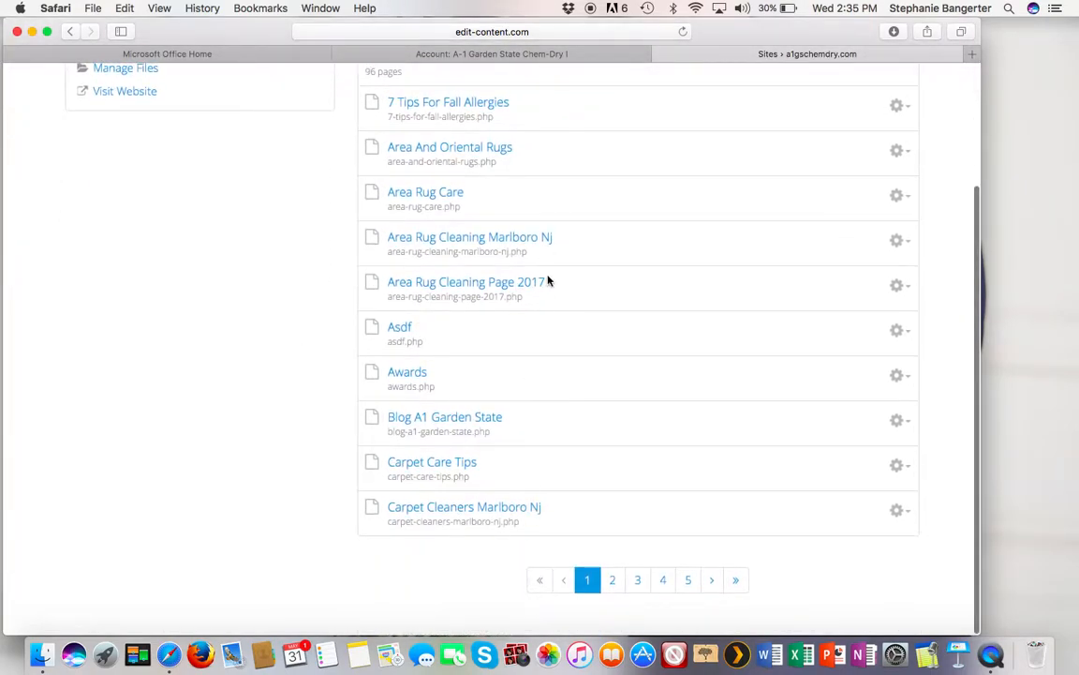
click(613, 580)
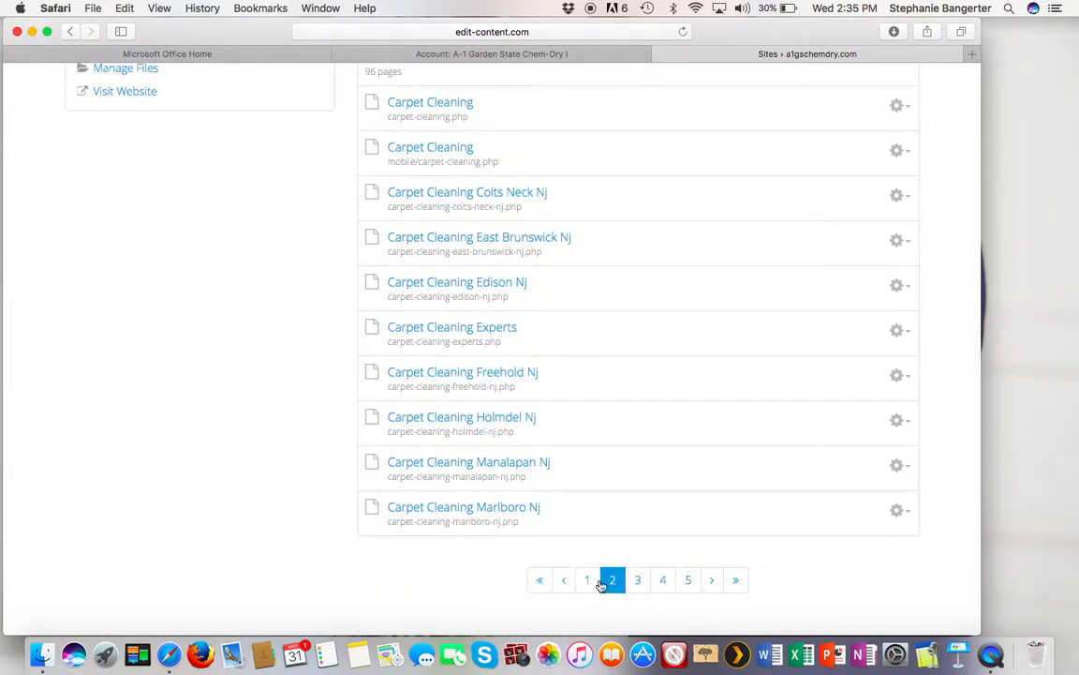
click(637, 580)
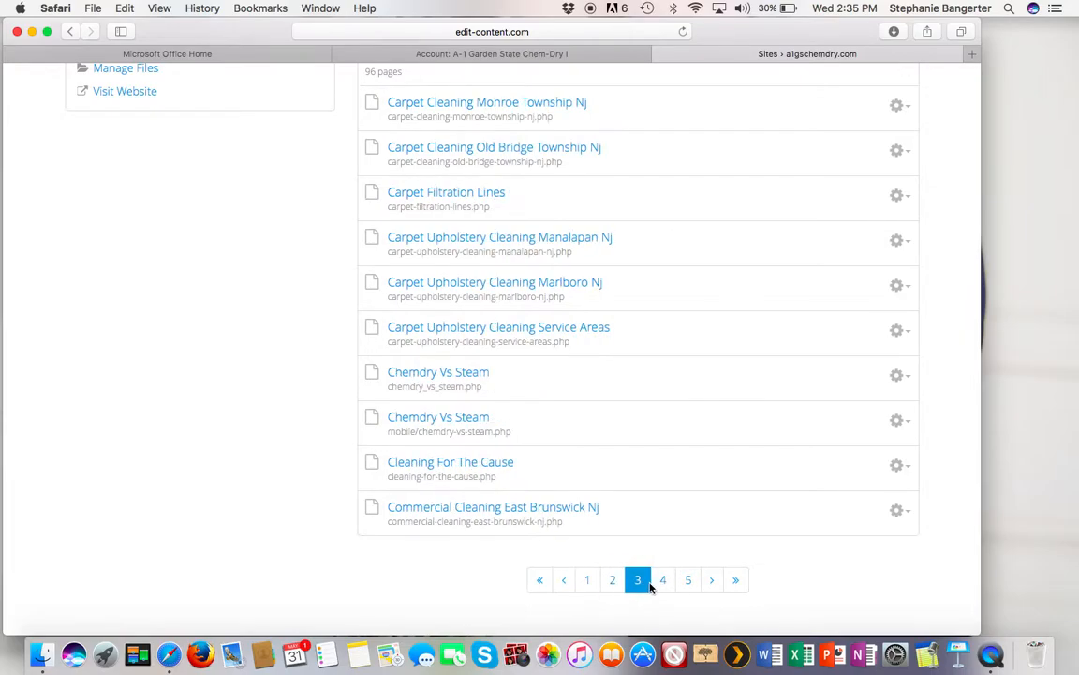
click(664, 582)
click(687, 582)
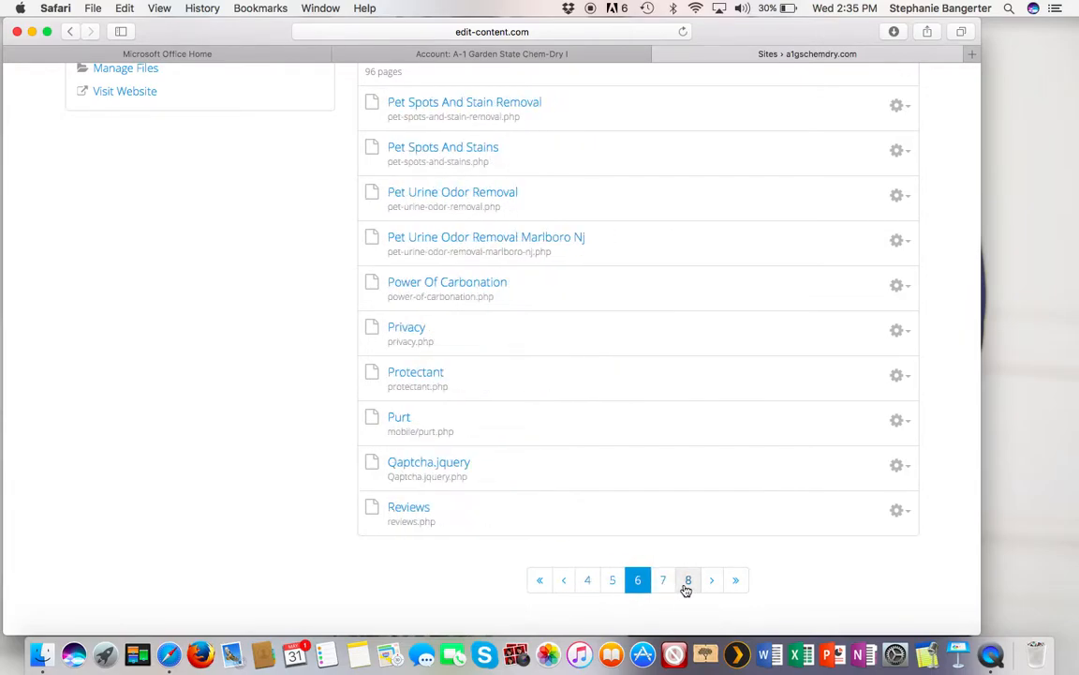
click(613, 581)
click(588, 581)
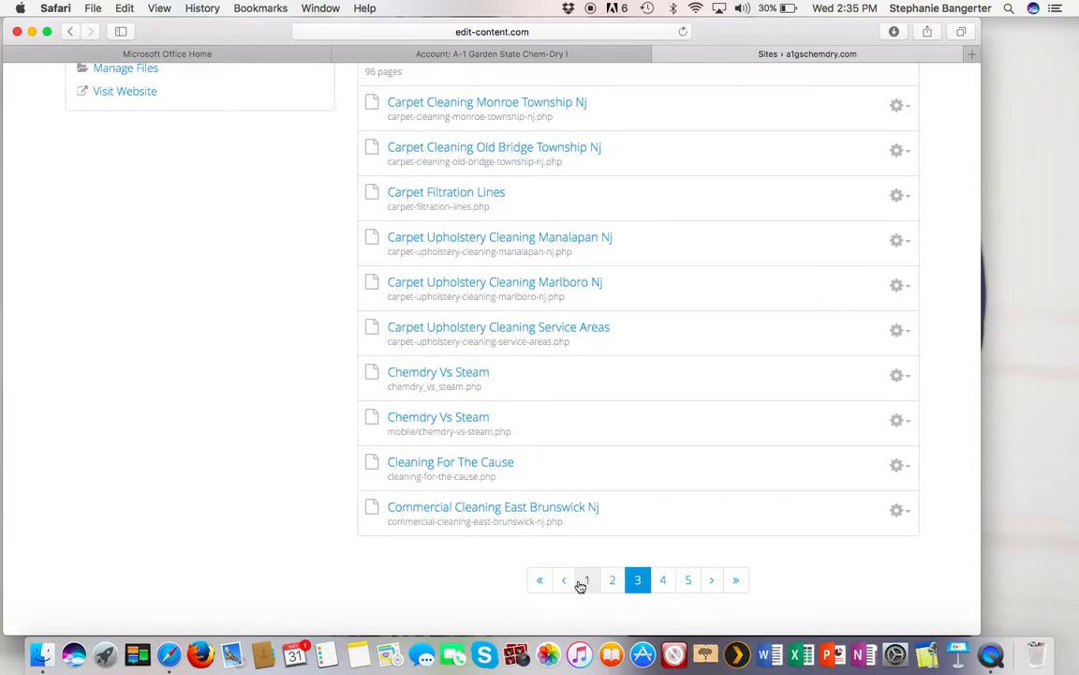
click(567, 582)
click(588, 581)
scroll(590, 565, up, 3)
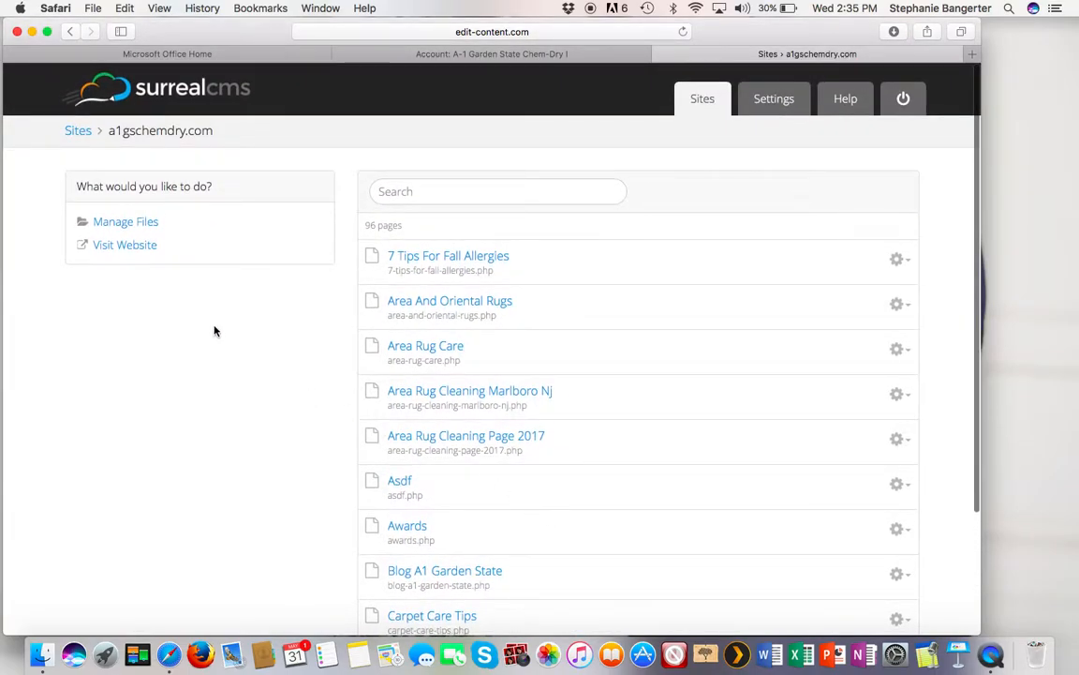
Step: Visit the live a1gschemdry.com website and view its Testimonials, Carpet Care Tips and Carpet Cleaning pages
click(105, 251)
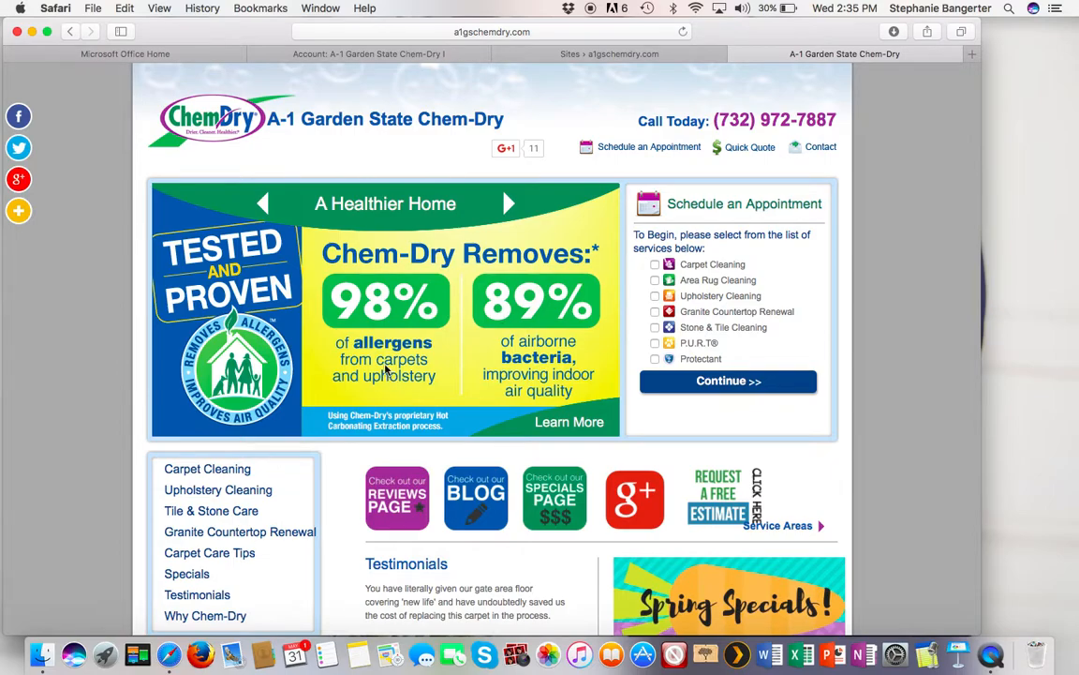
scroll(385, 315, down, 3)
scroll(385, 313, up, 2)
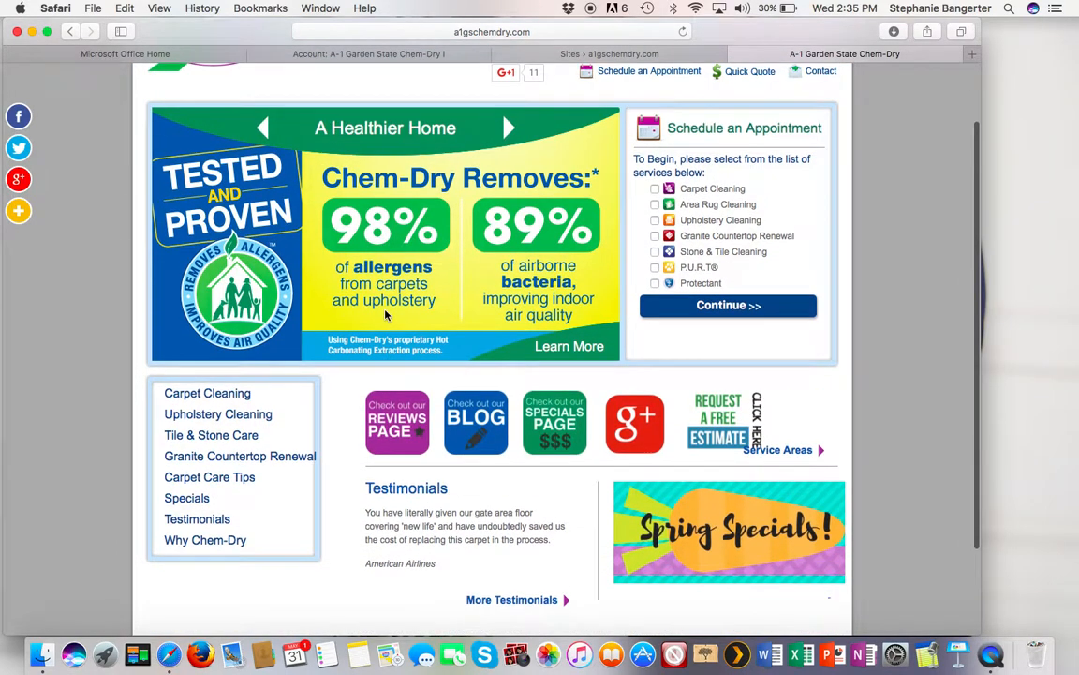
click(417, 413)
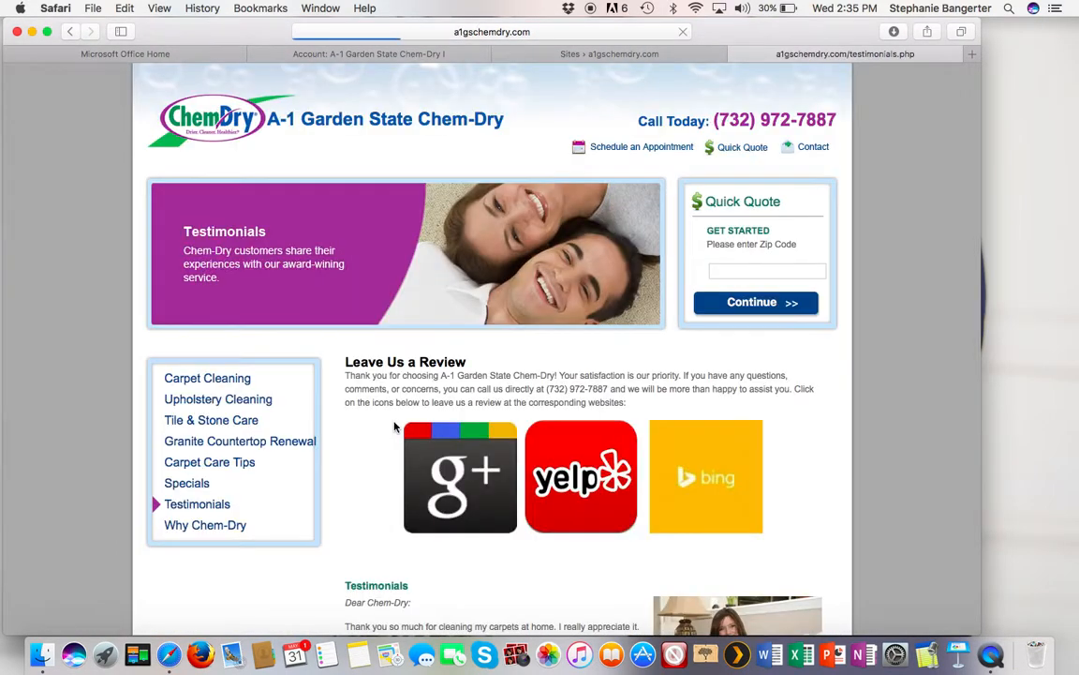
scroll(429, 405, down, 3)
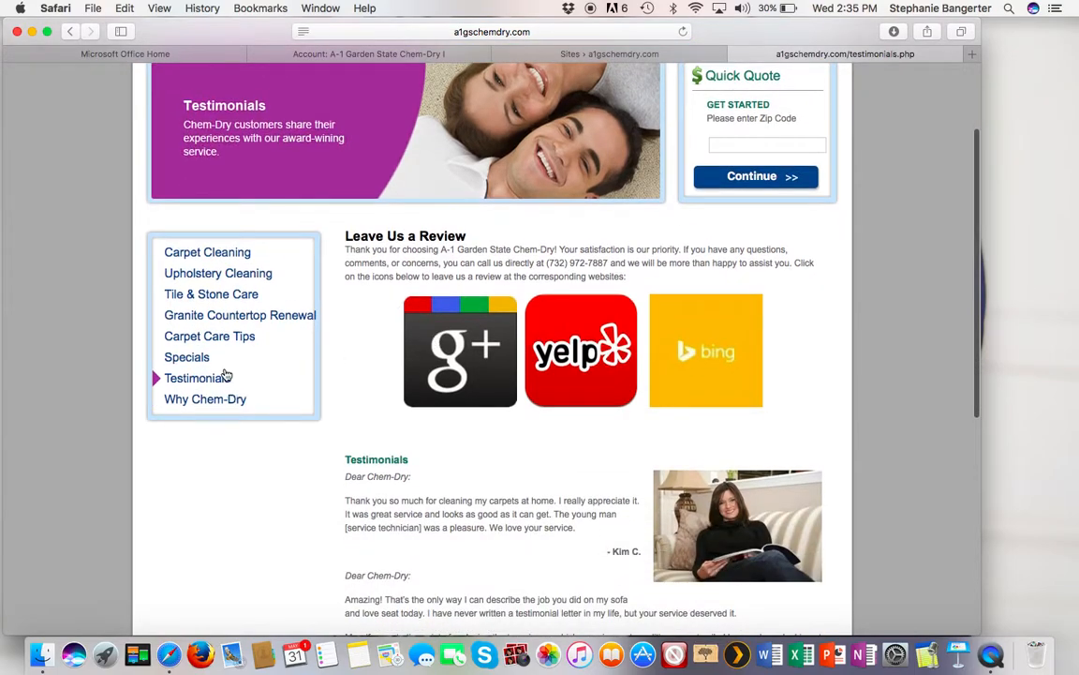
click(217, 343)
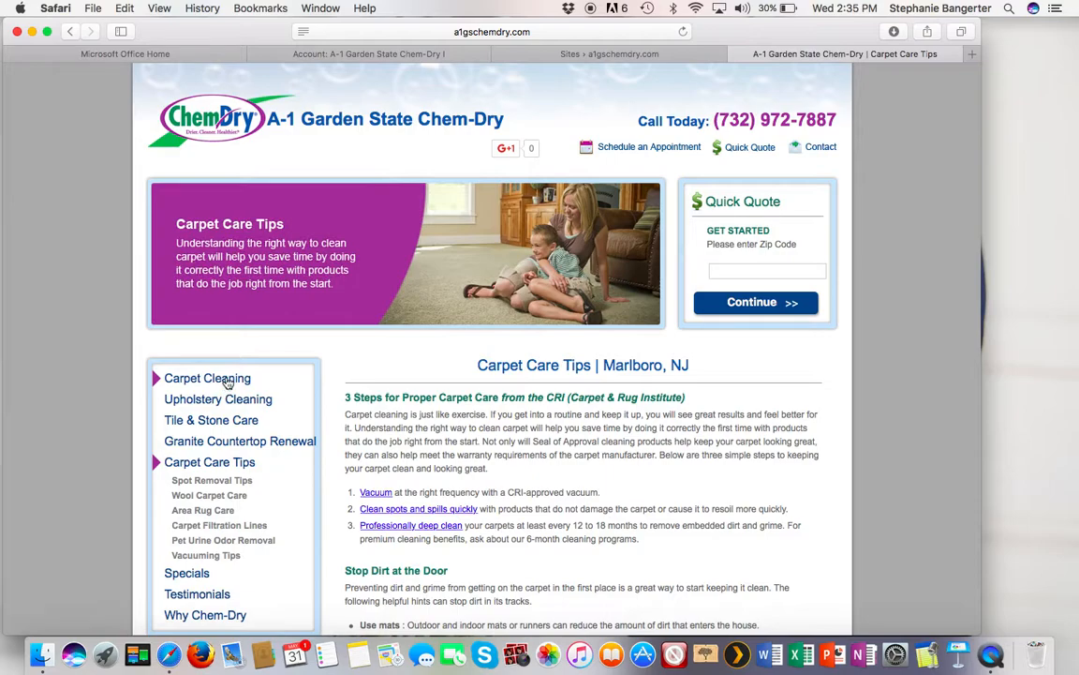
click(207, 378)
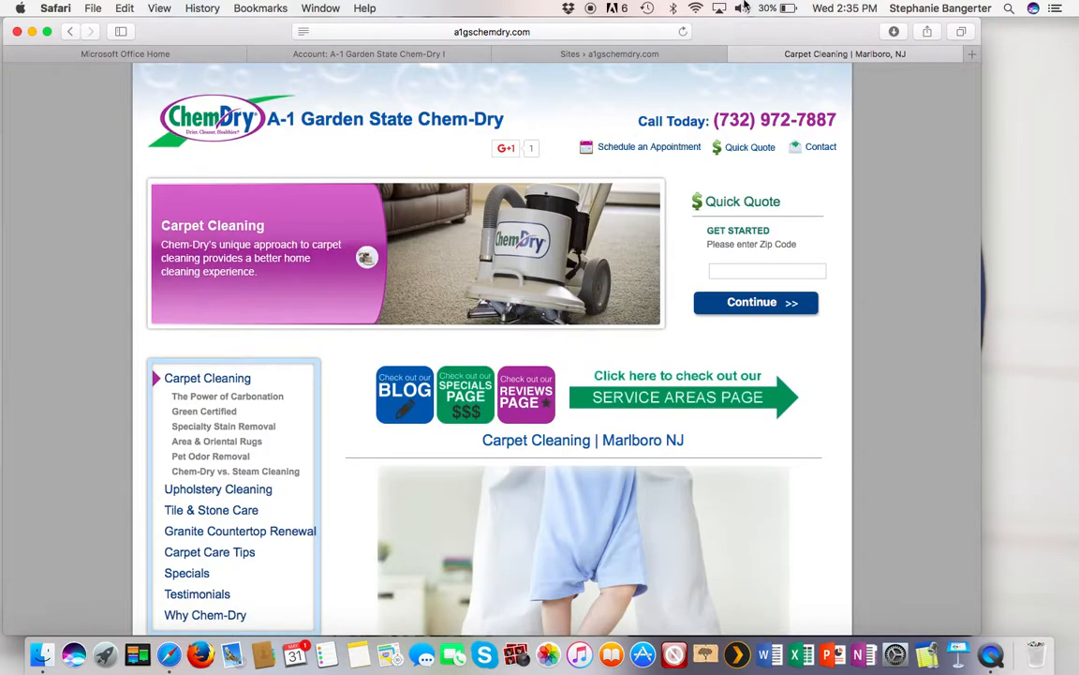
Step: Return to the Surreal CMS site overview, look through the site's managed files and close the file manager
click(618, 54)
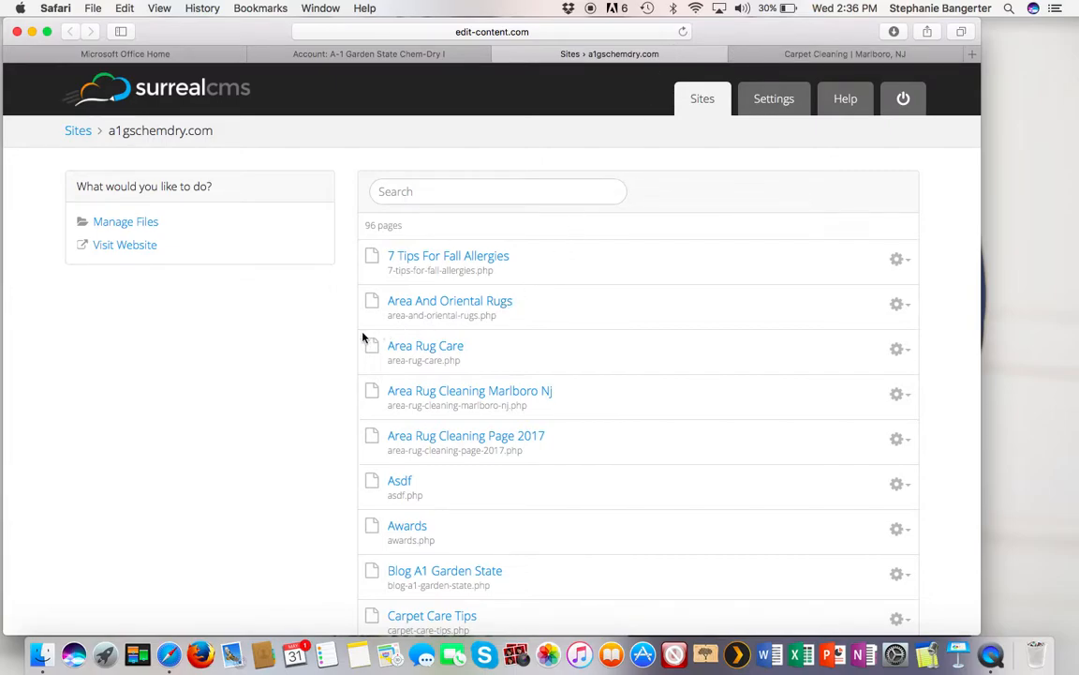
scroll(281, 349, down, 1)
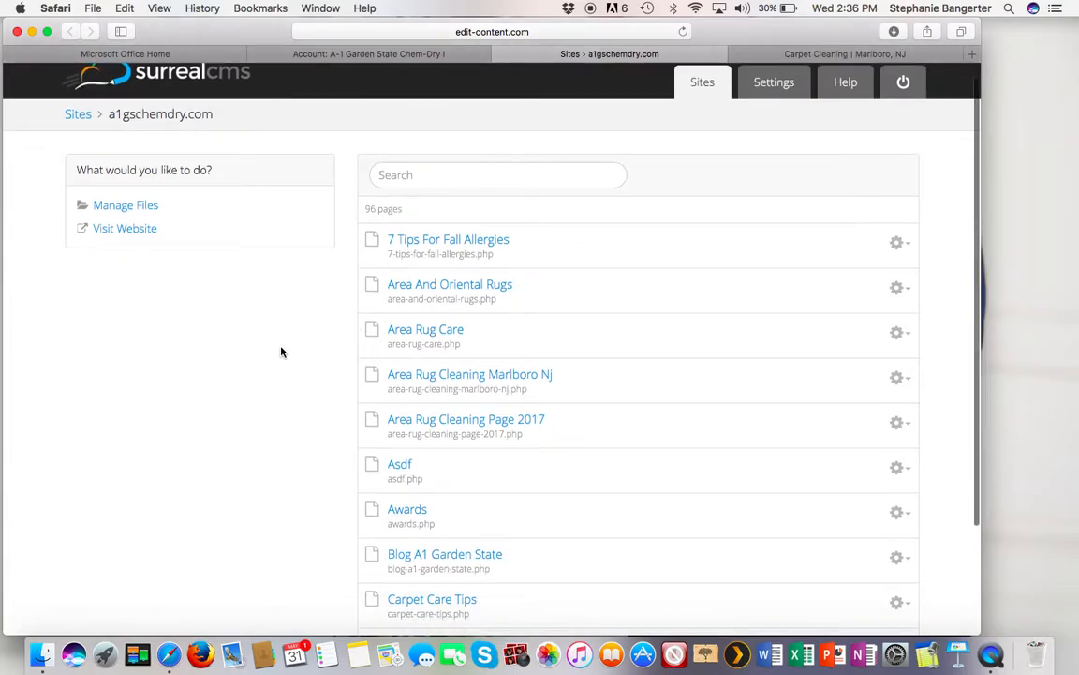
click(141, 210)
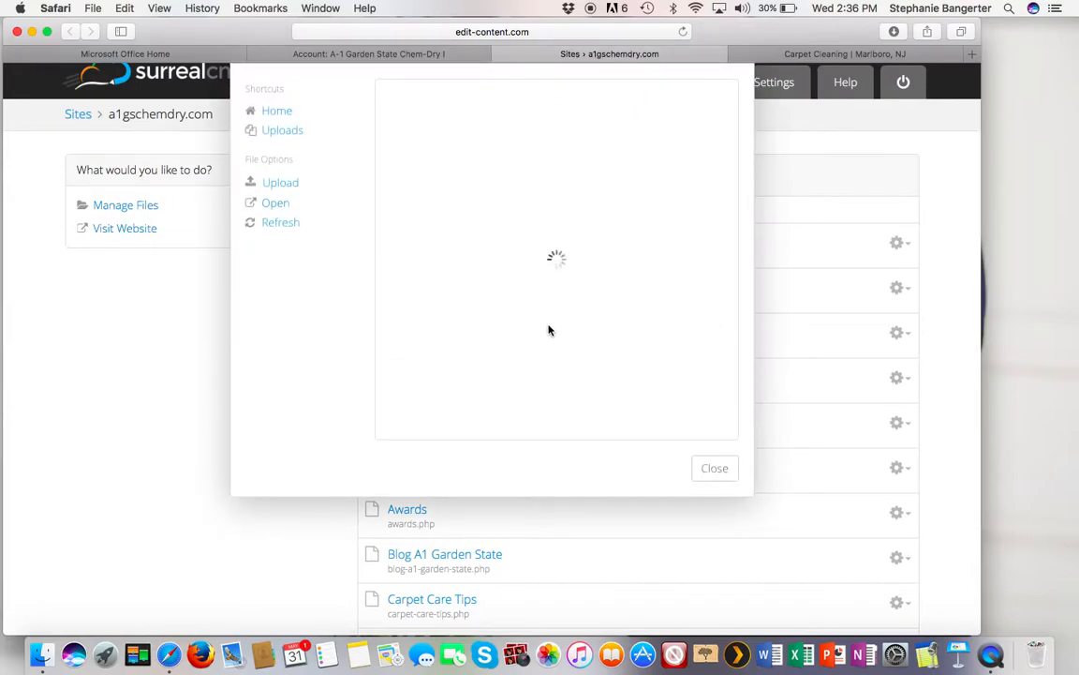
scroll(549, 328, down, 15)
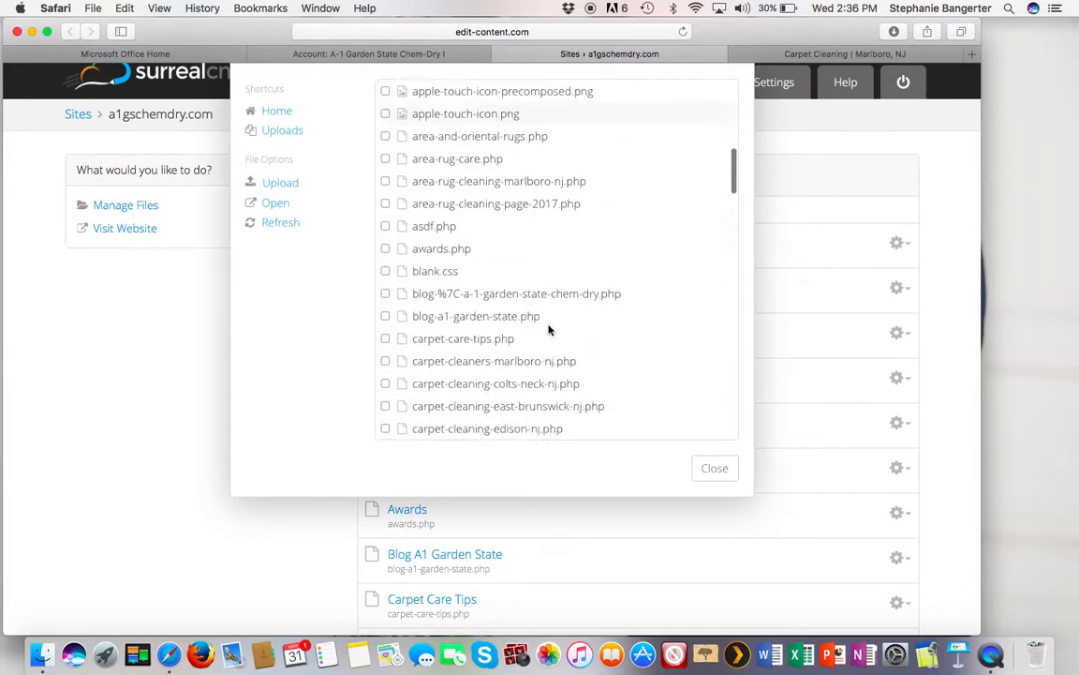
scroll(549, 328, down, 20)
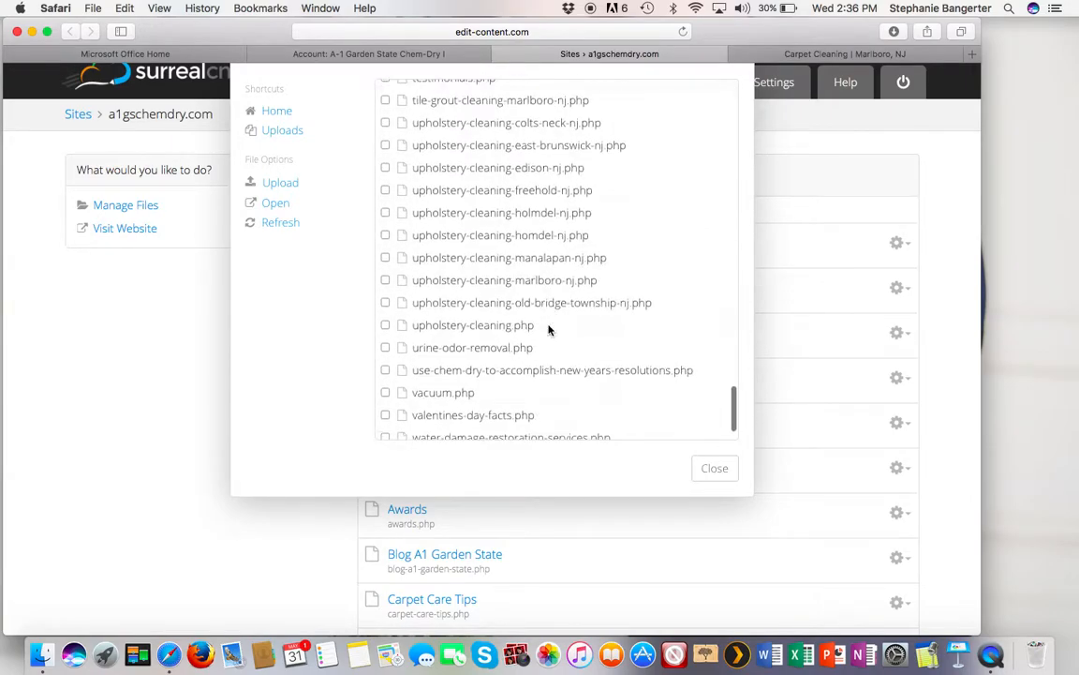
click(730, 473)
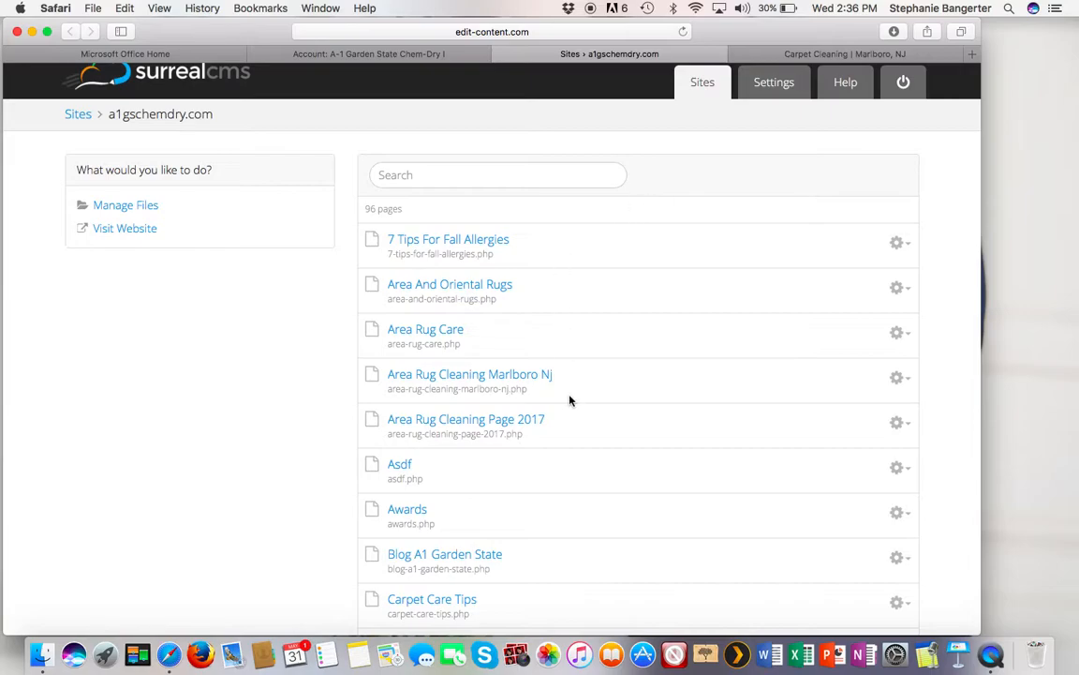
Step: Open the Carpet Cleaning page (carpet-cleaning.php) from page 2 of the page list in the editor
scroll(569, 394, down, 3)
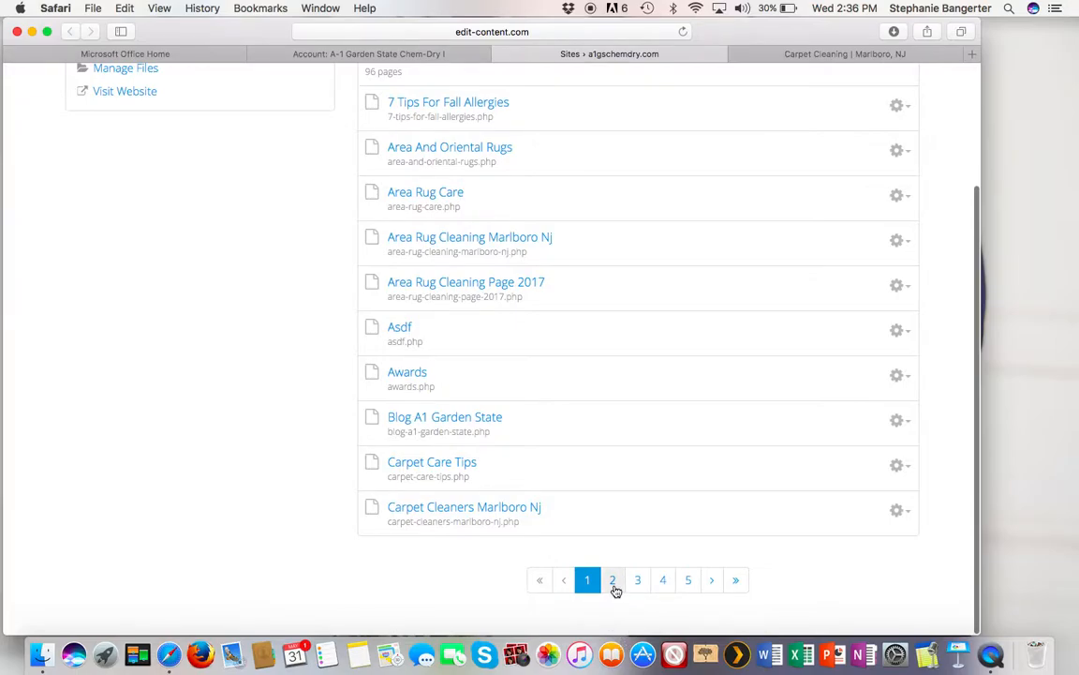
click(612, 580)
scroll(552, 443, up, 5)
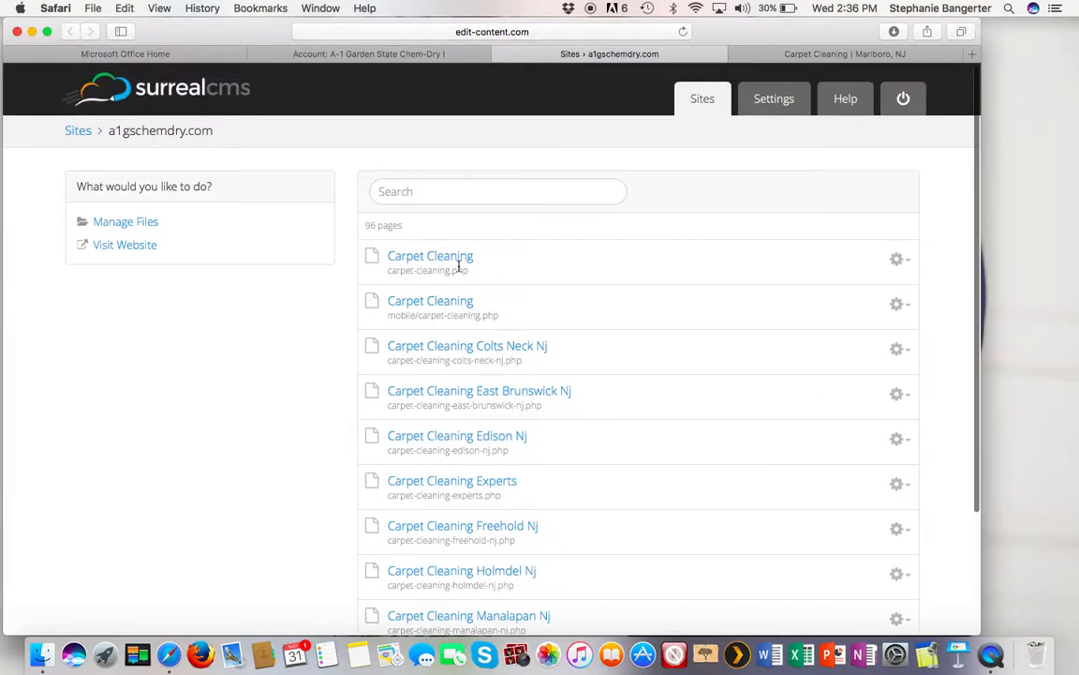
click(452, 260)
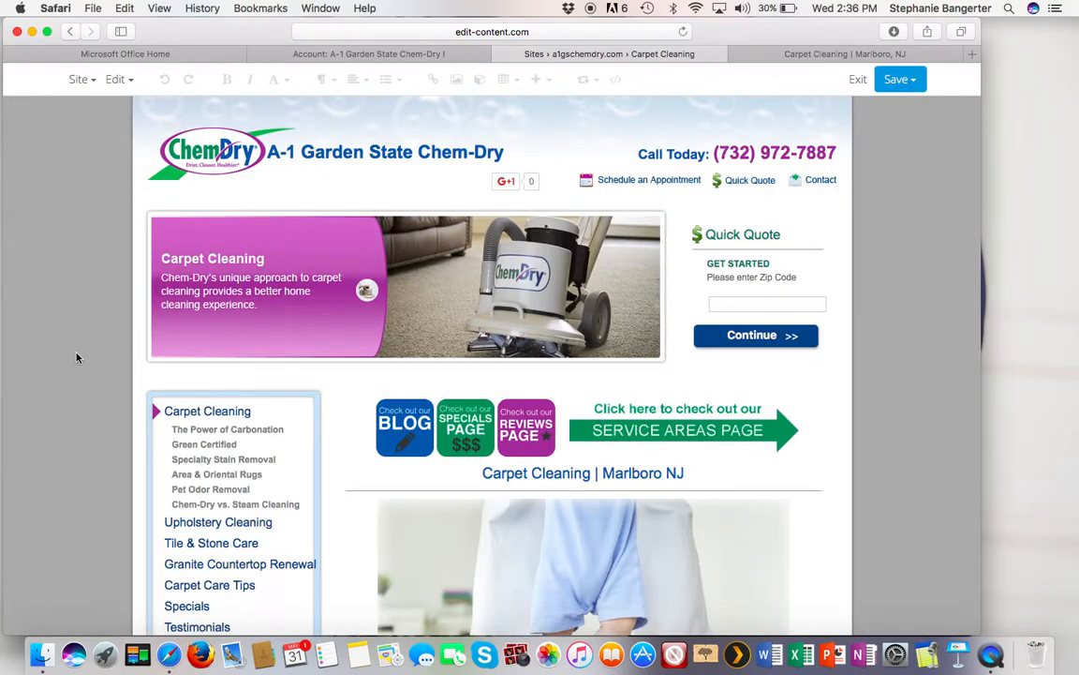
Step: Examine the Carpet Cleaning page in the editor, including its images, embedded video and text sections
scroll(73, 401, down, 3)
scroll(73, 401, down, 12)
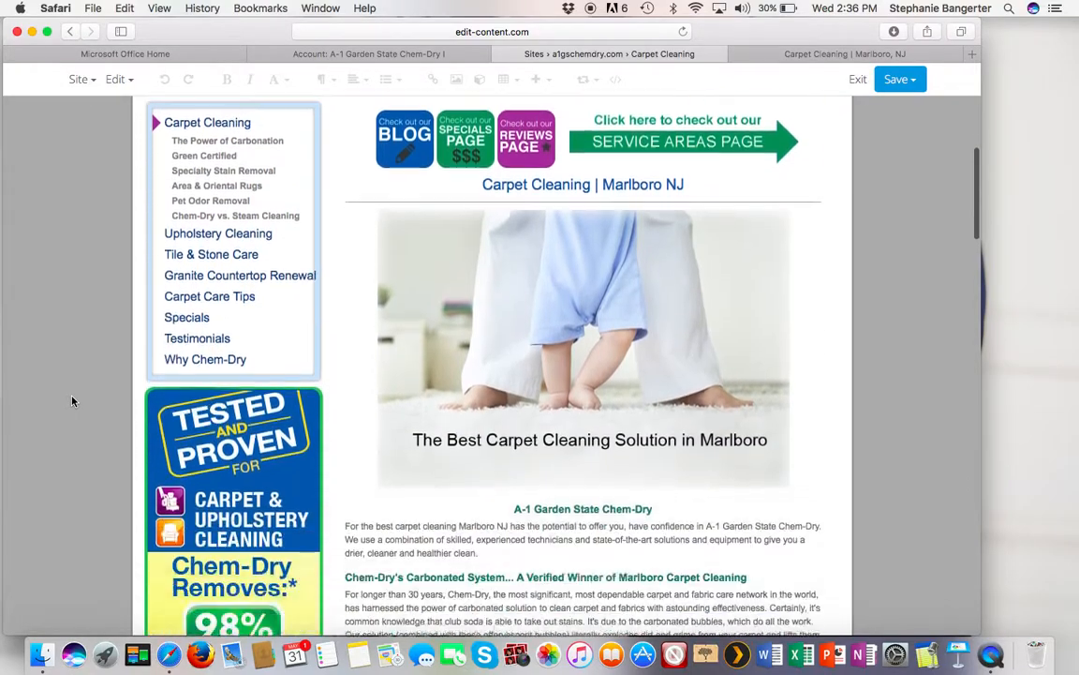
scroll(73, 401, down, 11)
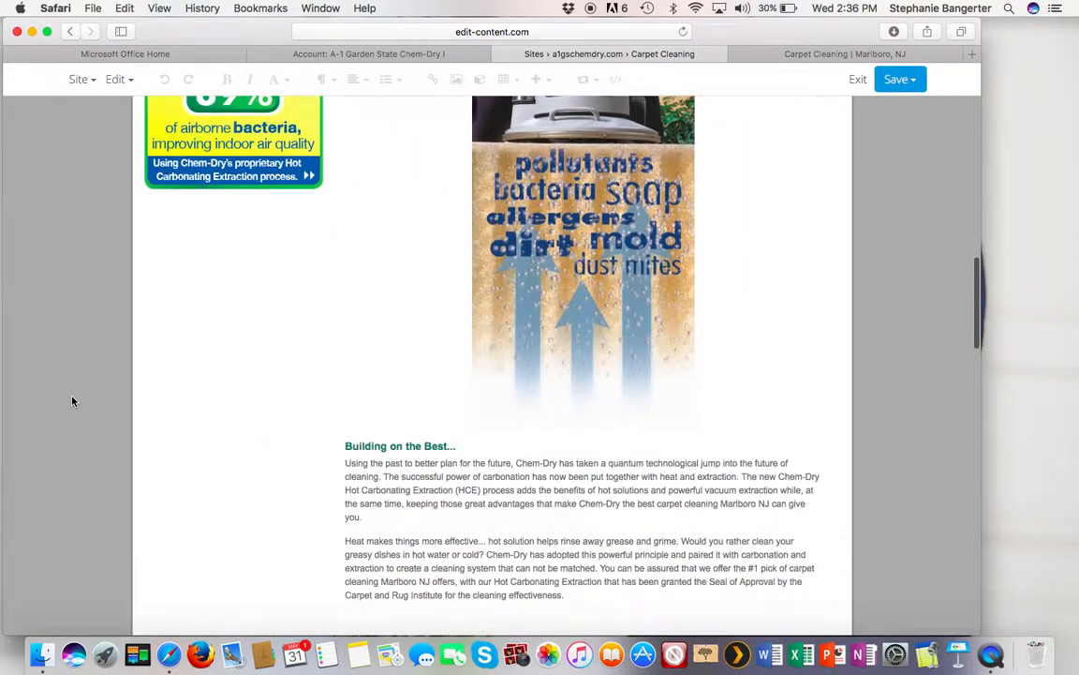
scroll(73, 400, down, 14)
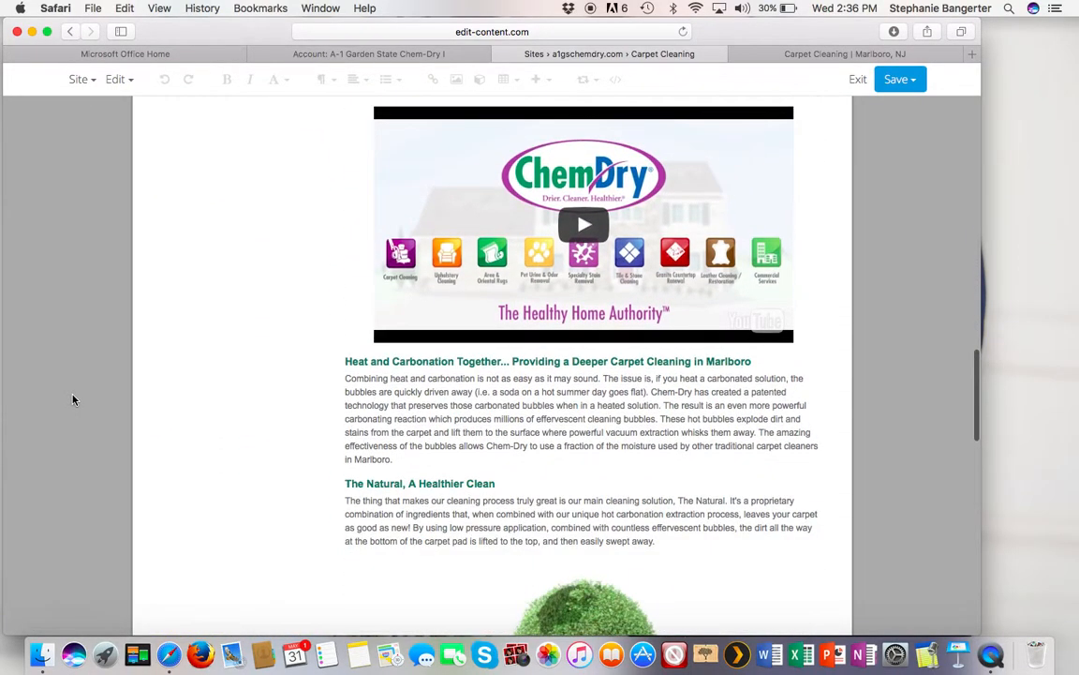
scroll(74, 400, down, 9)
scroll(73, 400, up, 6)
scroll(73, 400, up, 20)
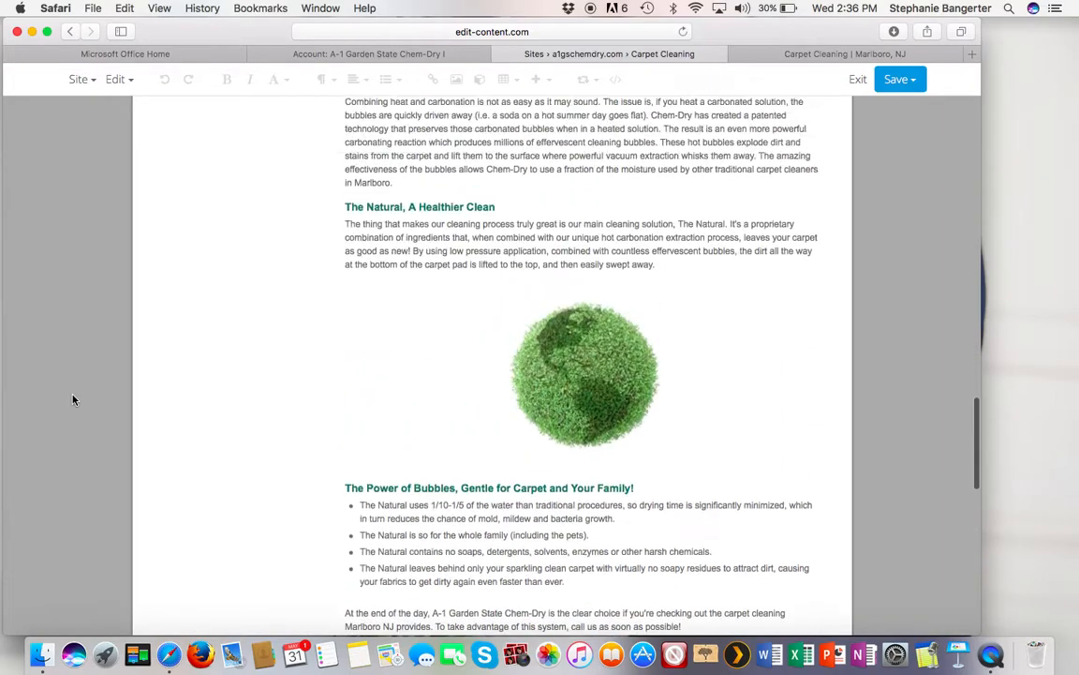
scroll(73, 400, up, 3)
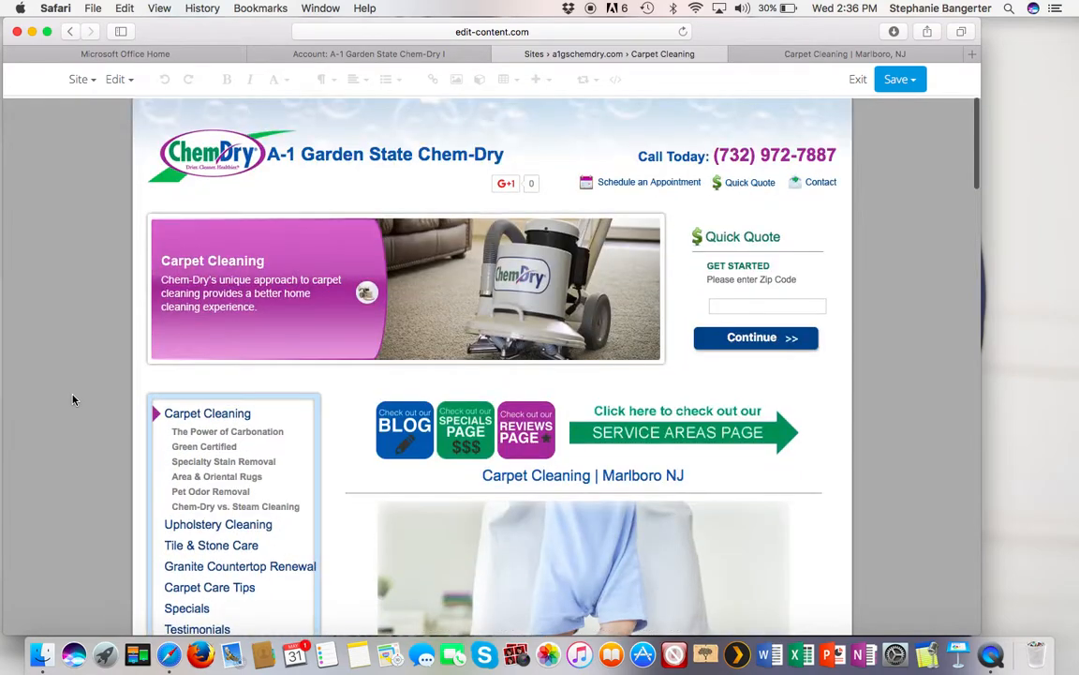
scroll(73, 400, down, 3)
scroll(170, 484, down, 2)
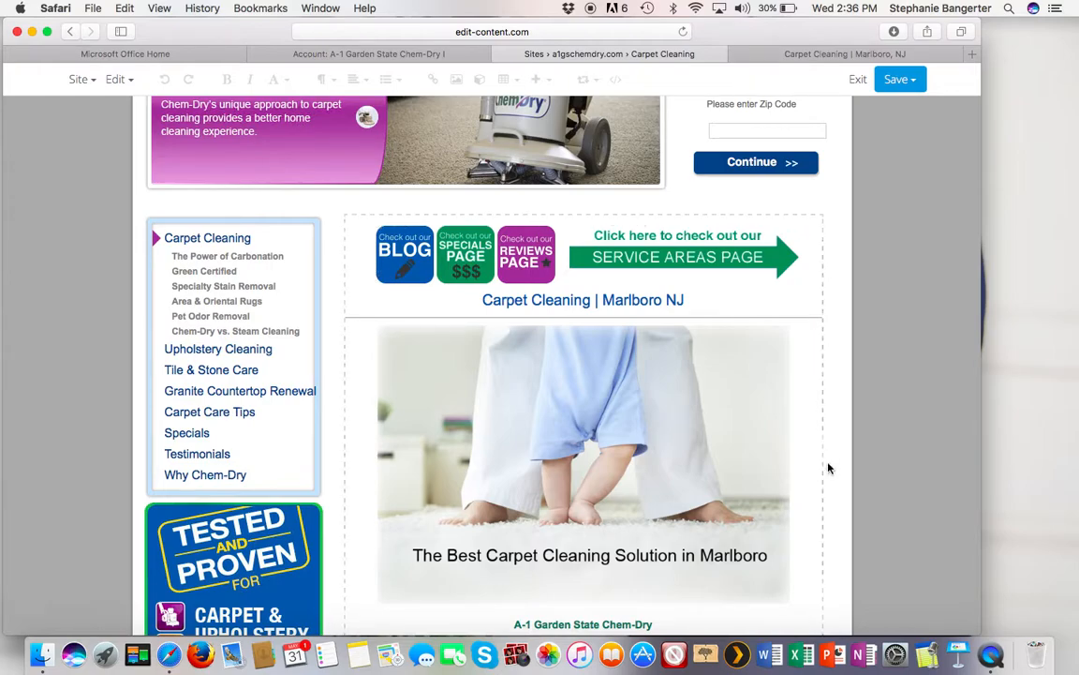
Step: Activate the main content region of the Carpet Cleaning page for editing and save the page as a draft
click(771, 302)
scroll(771, 309, down, 5)
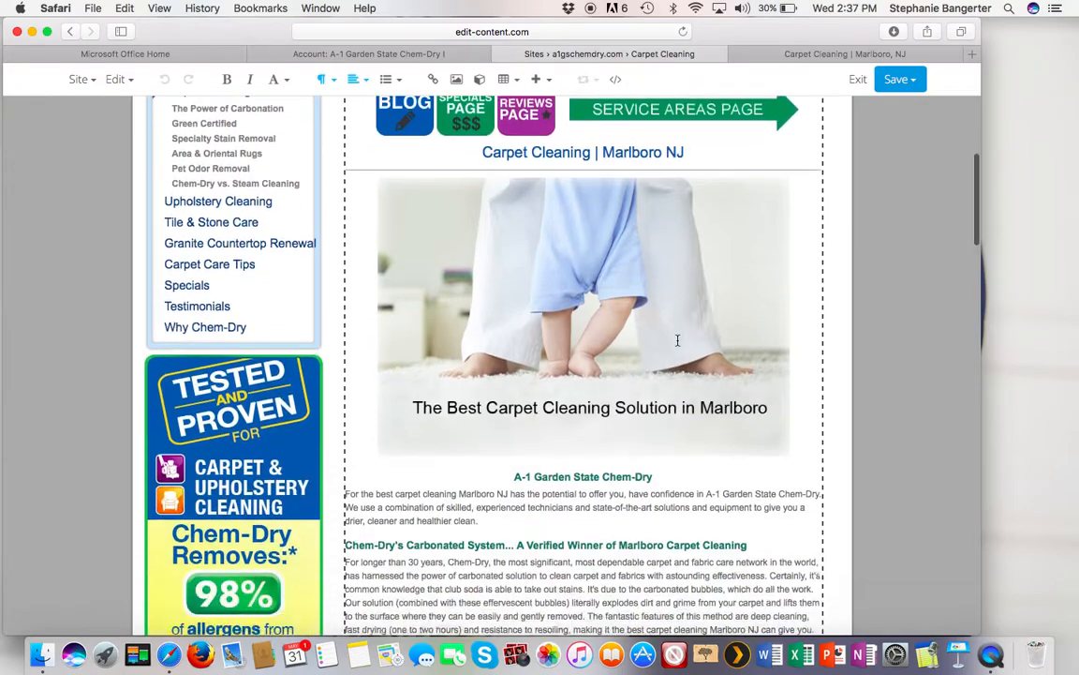
scroll(677, 340, up, 5)
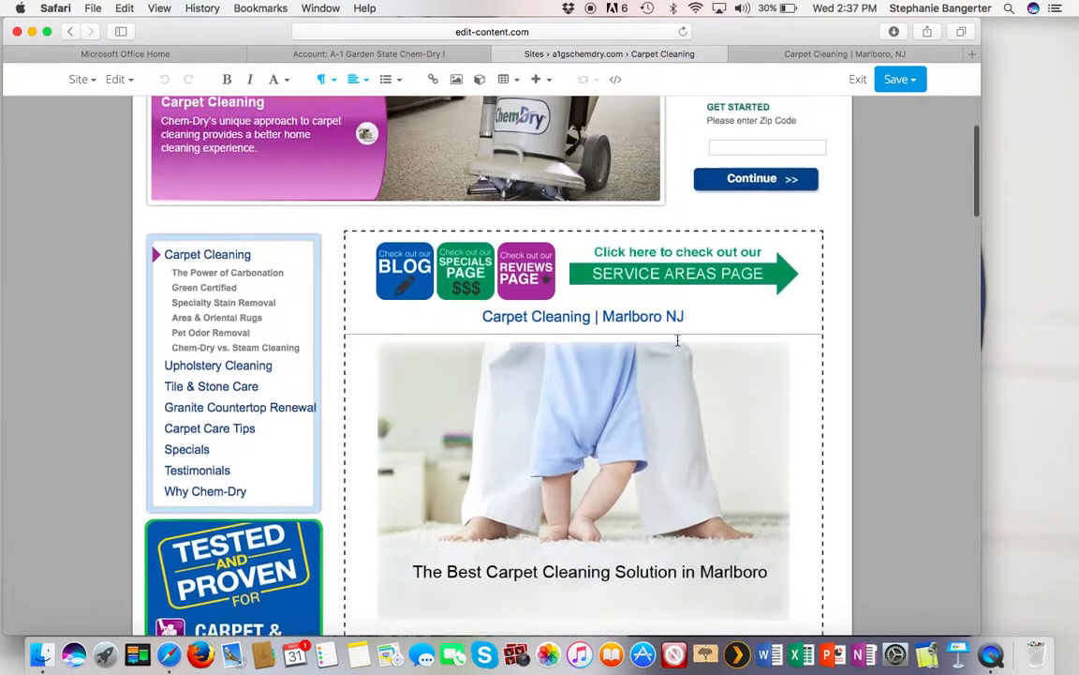
scroll(511, 401, up, 1)
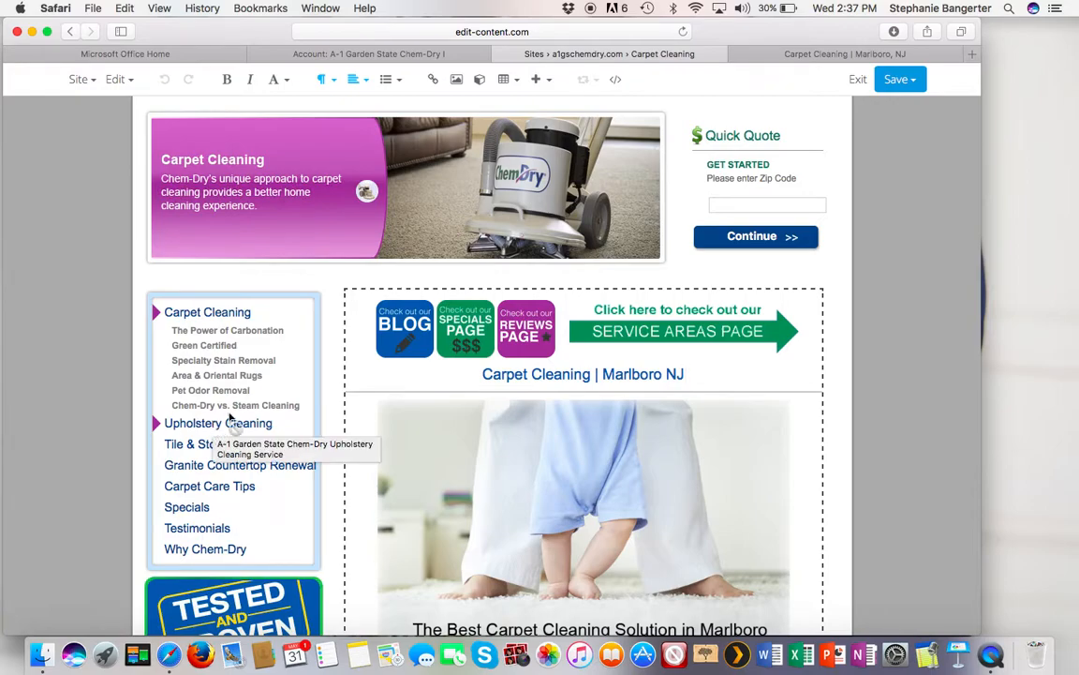
scroll(629, 296, up, 3)
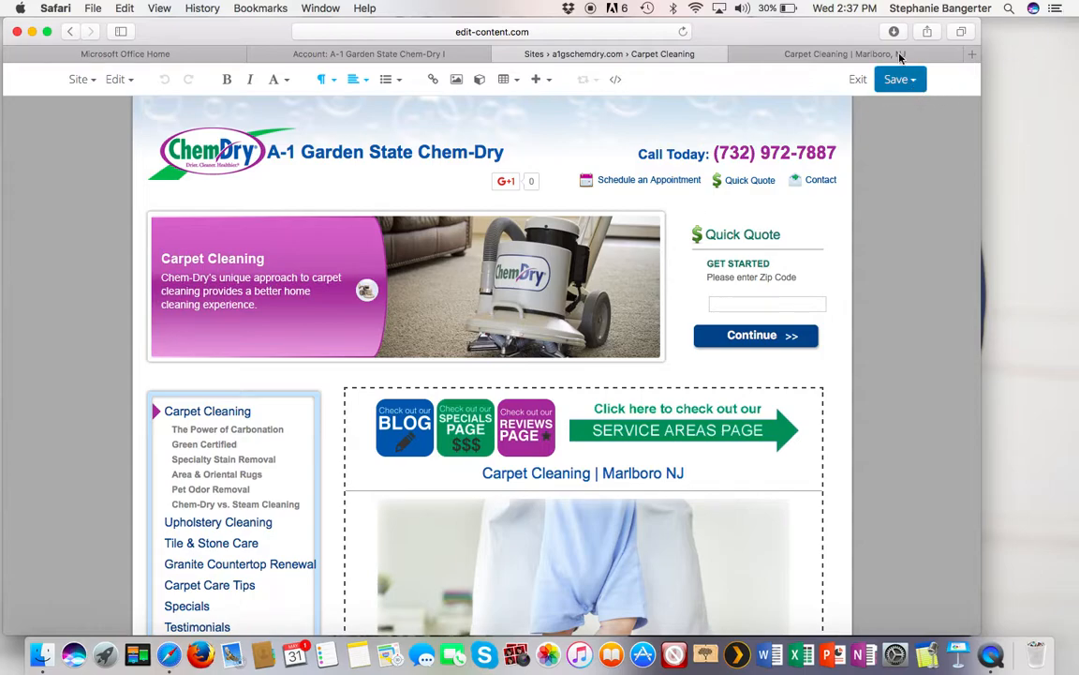
click(902, 80)
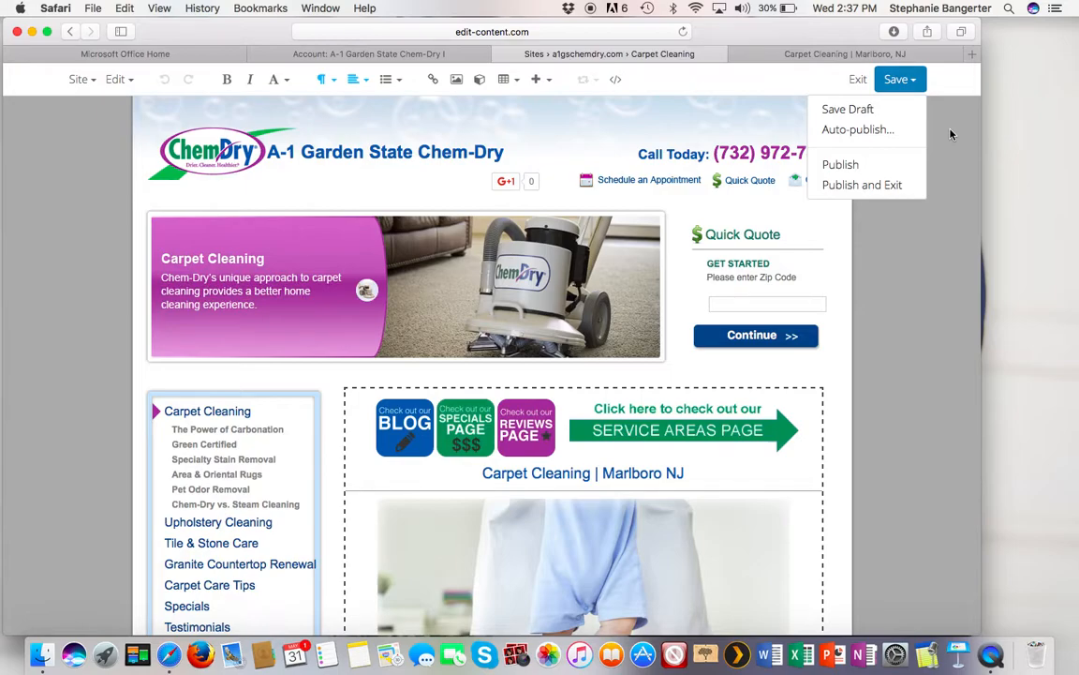
click(854, 115)
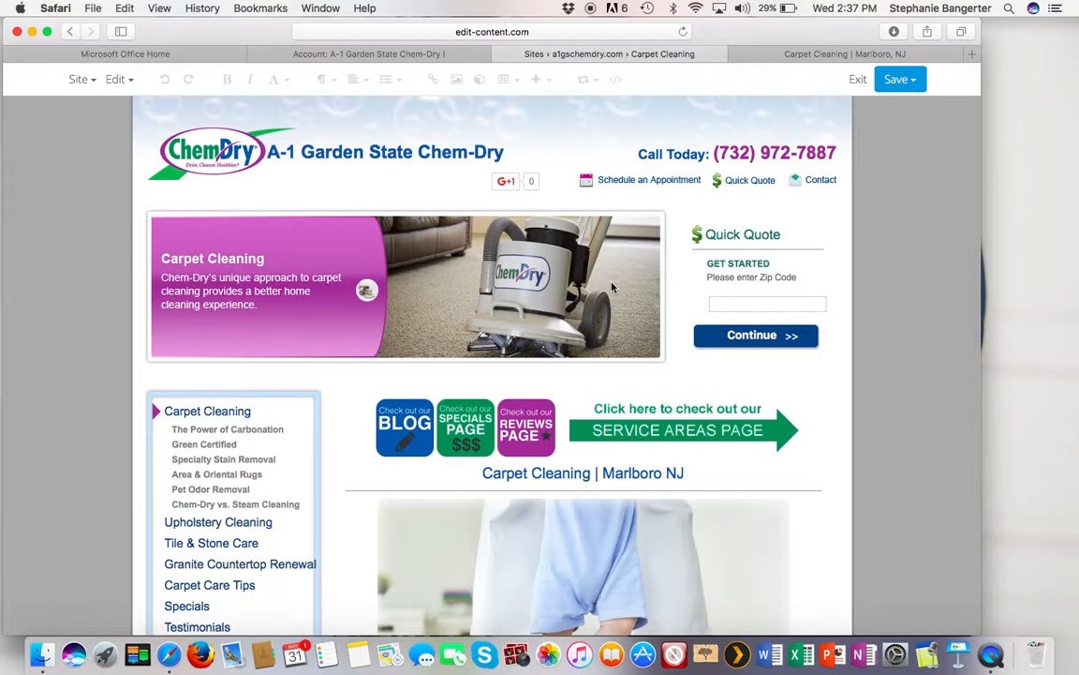
Step: View the live Carpet Cleaning page and the live site's home page, and return to the page editor
click(790, 56)
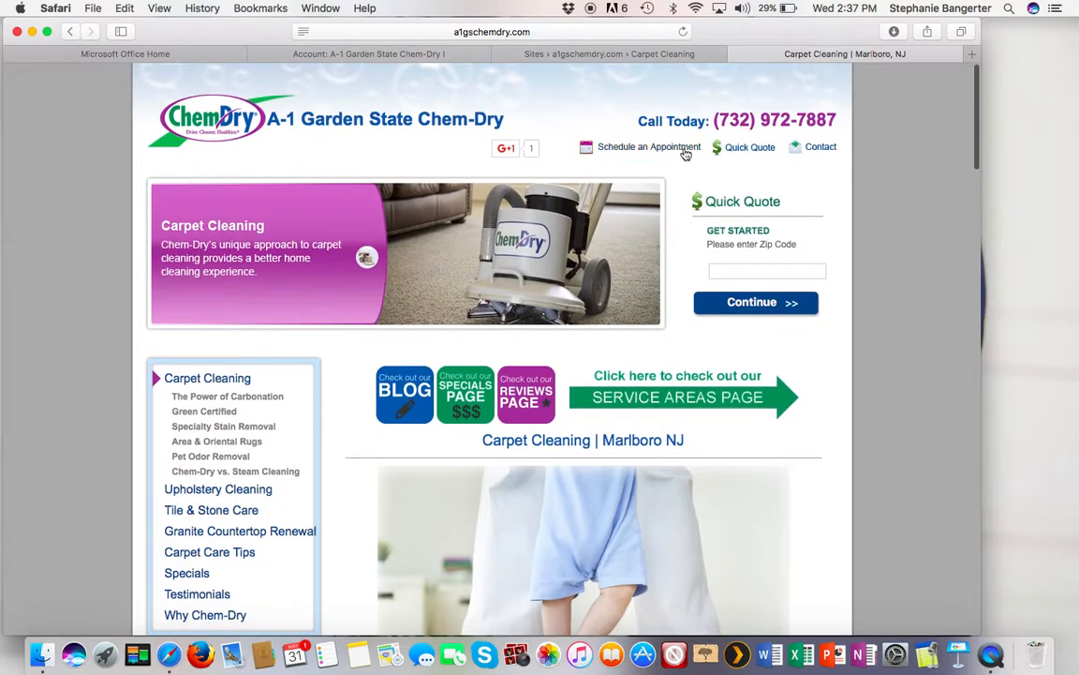
click(236, 133)
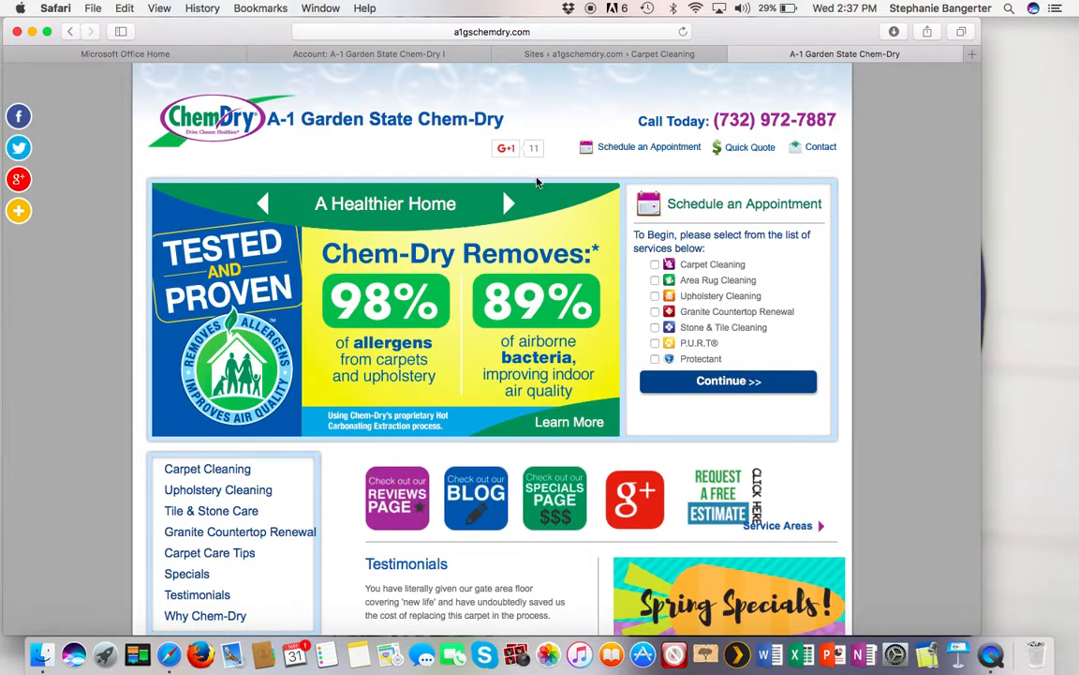
click(596, 56)
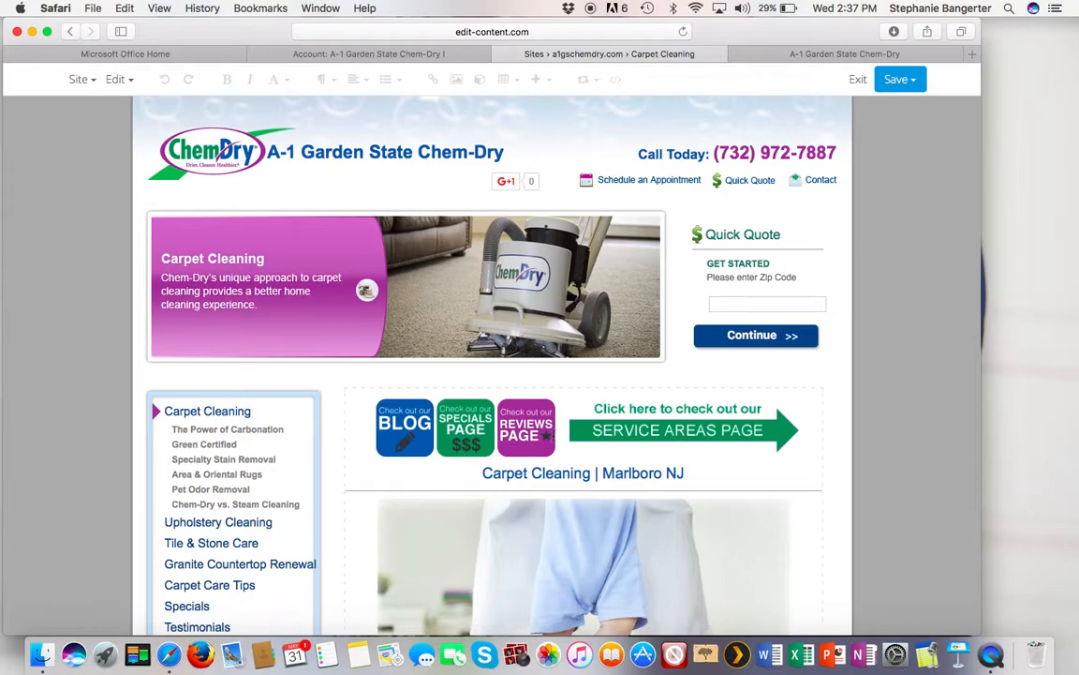
scroll(366, 290, down, 5)
scroll(366, 291, up, 5)
Step: Look through the editor's list of site pages and close it, staying on the Carpet Cleaning page
click(415, 480)
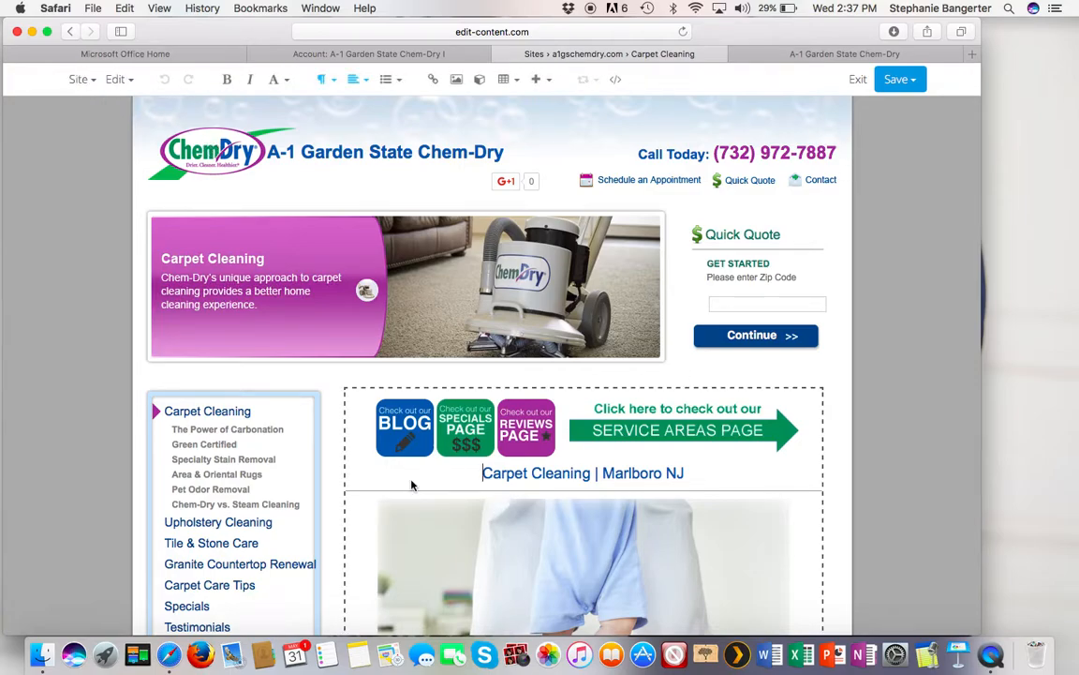
click(82, 79)
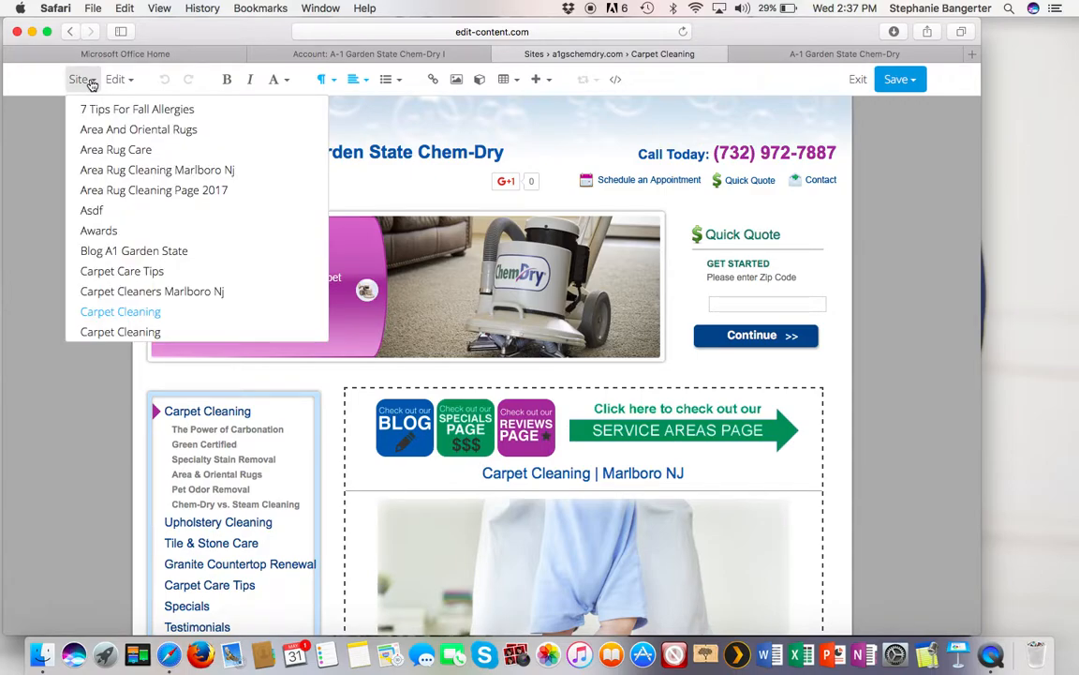
scroll(115, 173, down, 10)
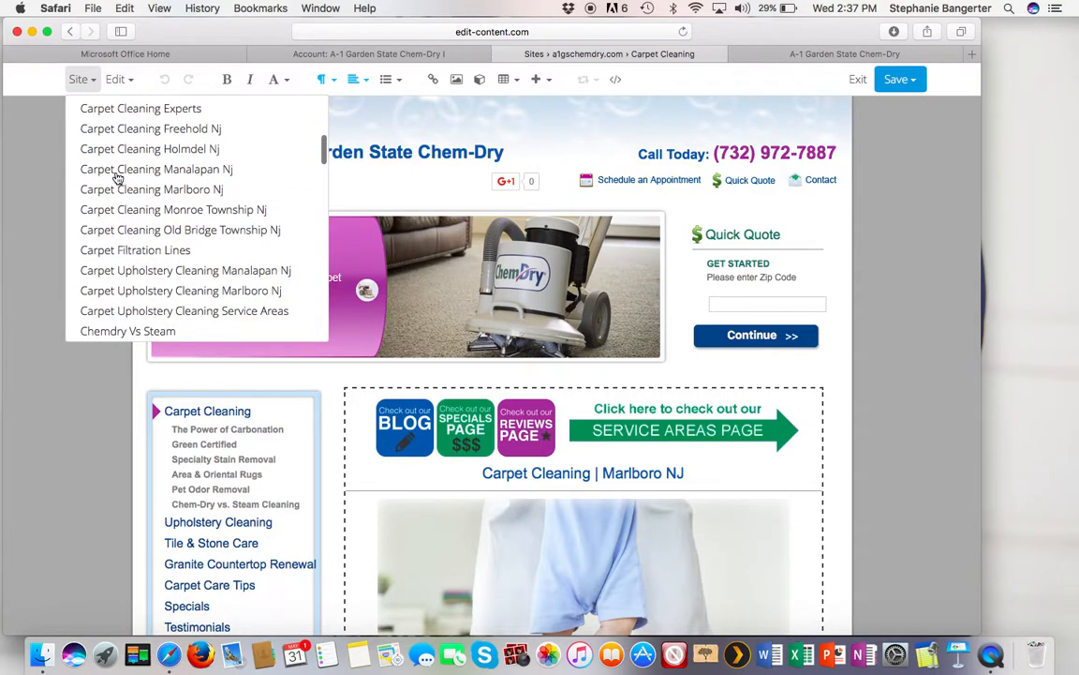
scroll(116, 178, down, 10)
scroll(117, 178, up, 20)
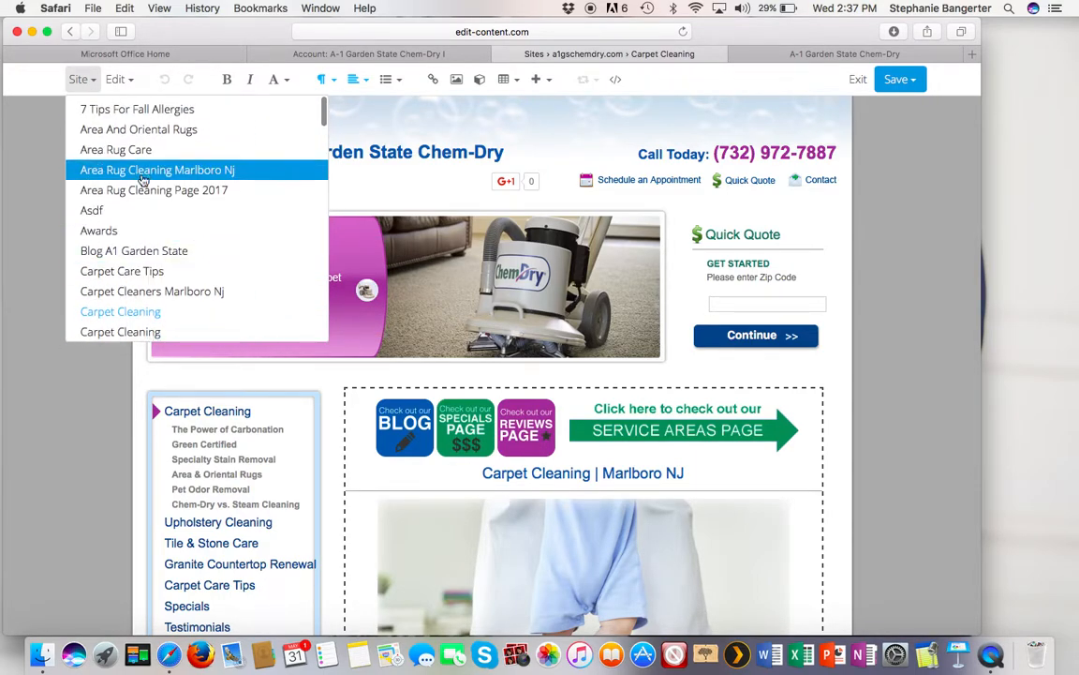
click(40, 199)
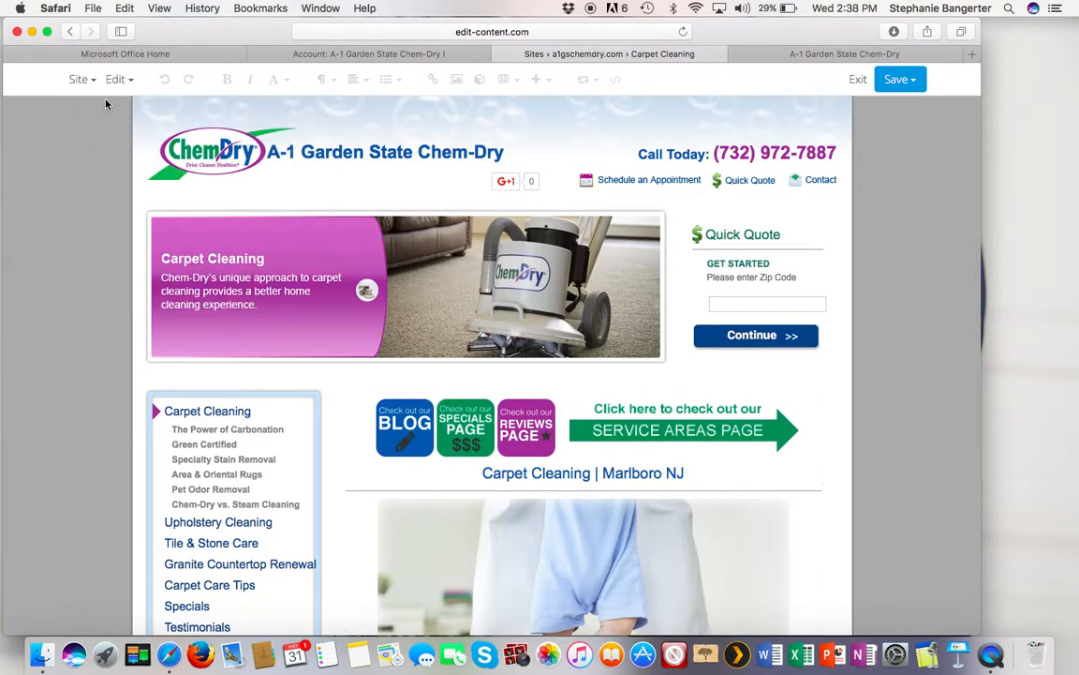
Step: Open the page properties and retype "NJ" at the end of the title so it reads "Carpet Cleaning | Marlboro, NJ"
click(119, 80)
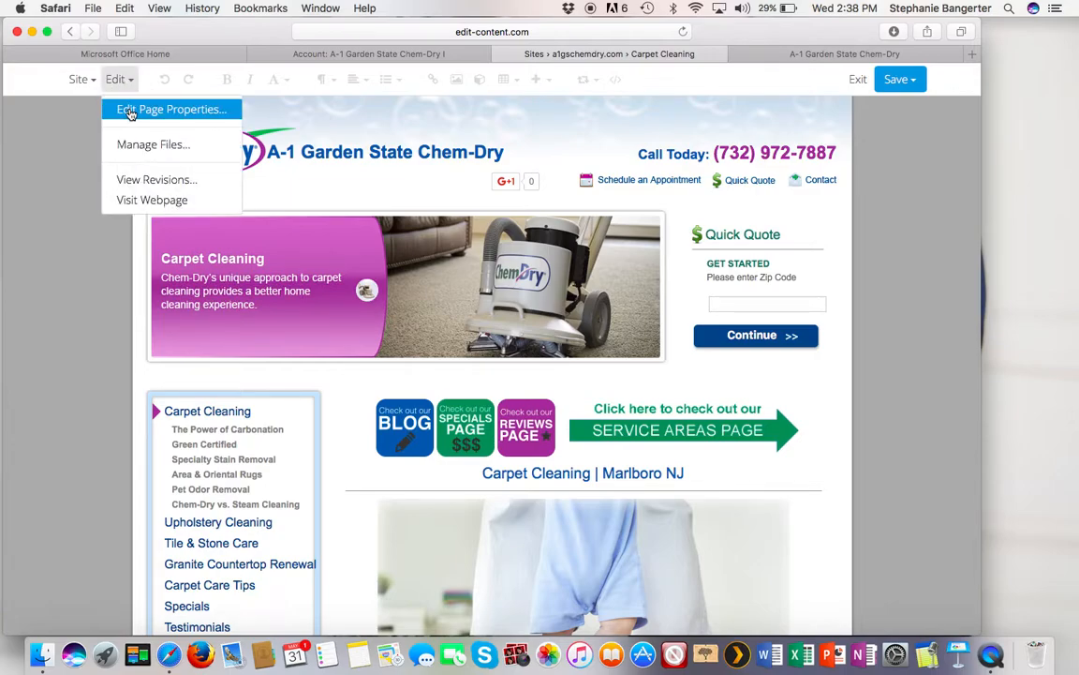
click(131, 110)
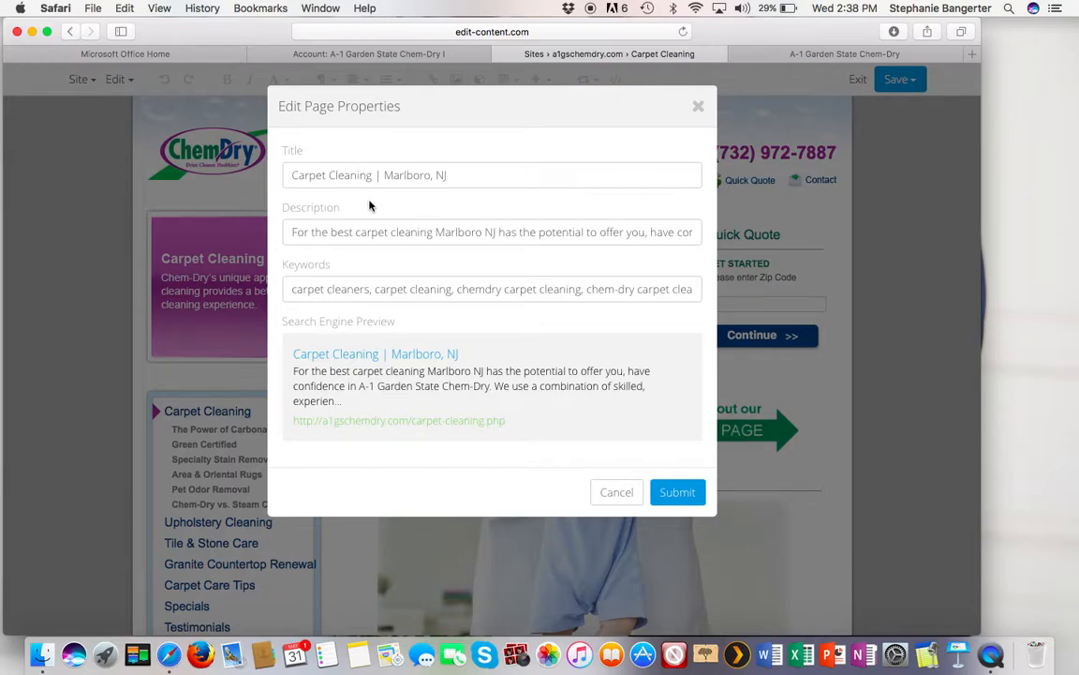
click(464, 174)
key(BackSpace)
key(BackSpace)
text(NJ)
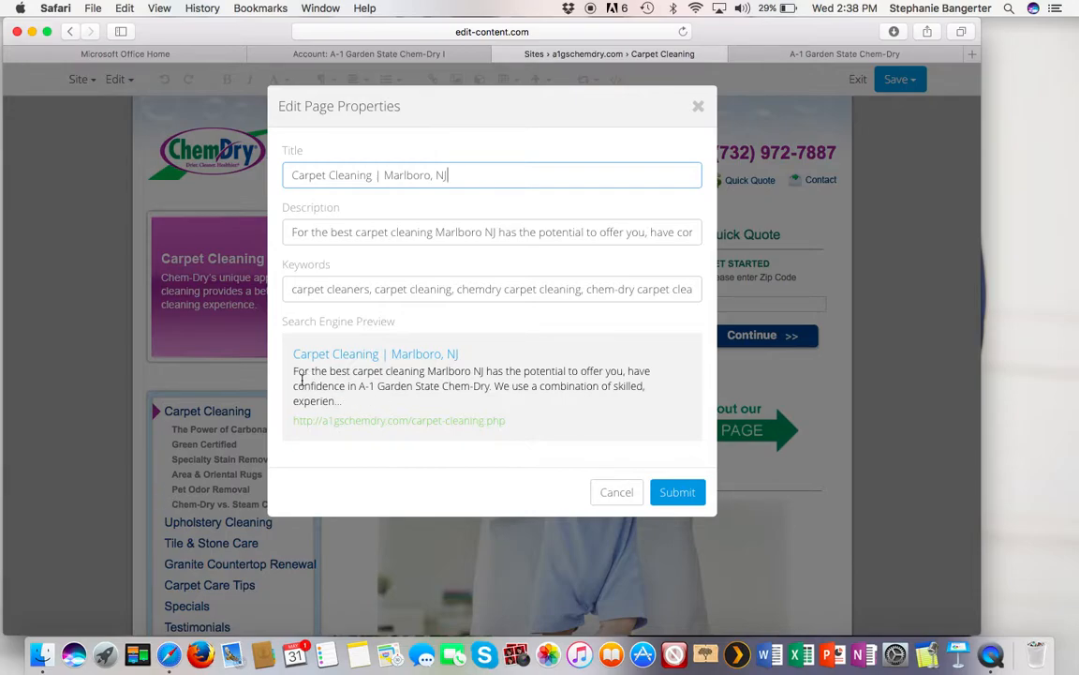
Step: Look over the keywords in the page properties and submit the properties
drag(292, 290, 469, 302)
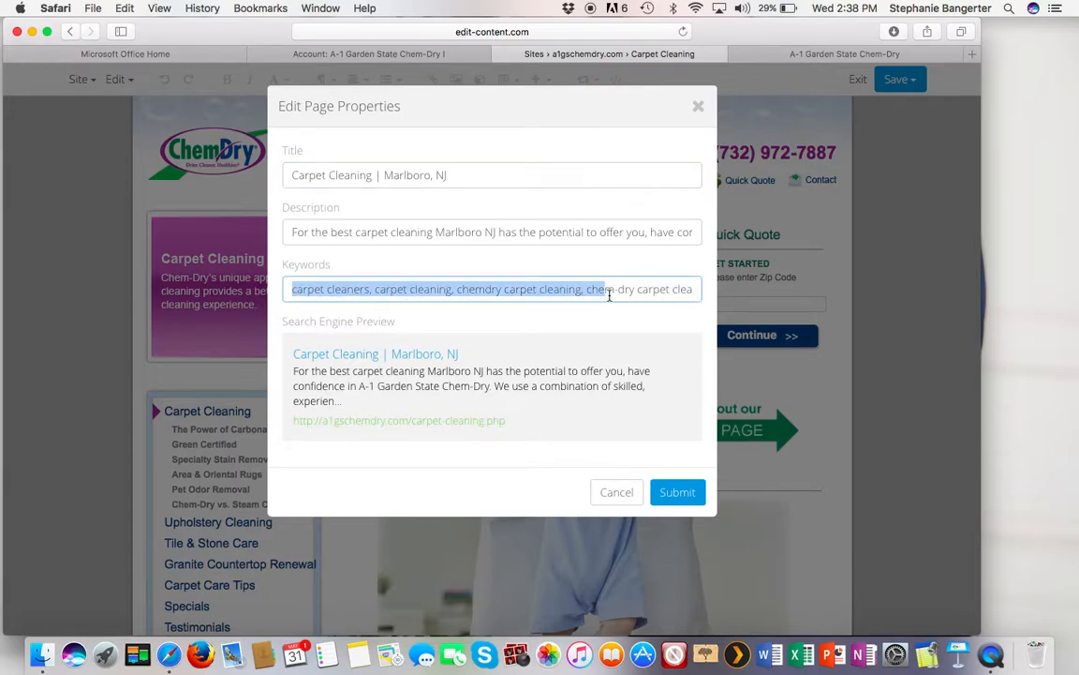
click(671, 291)
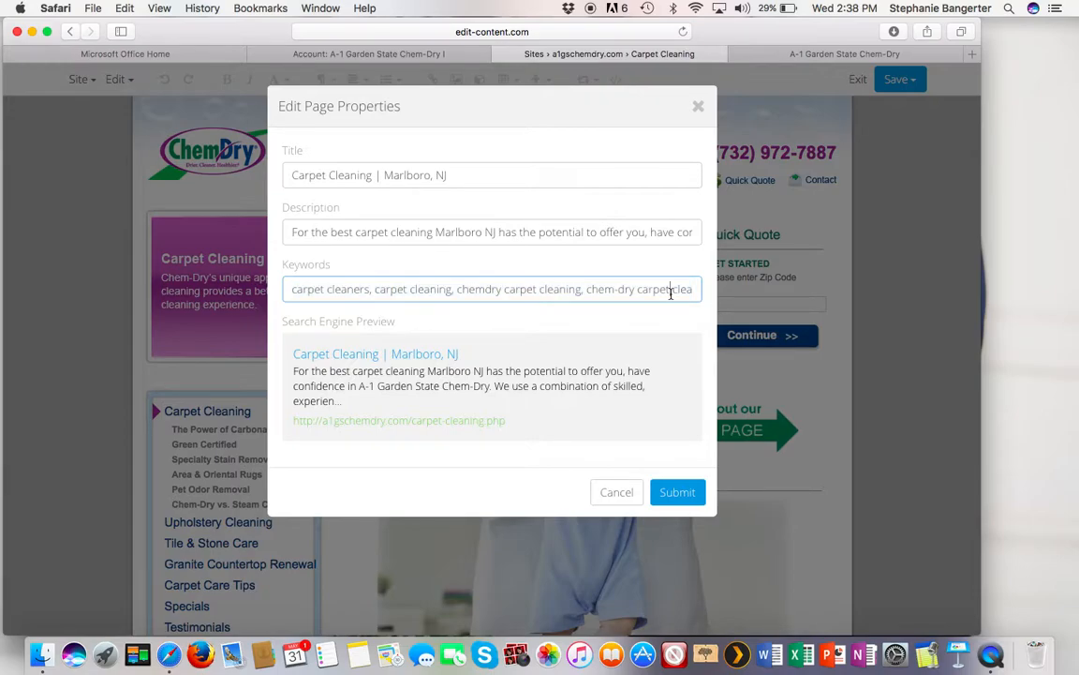
click(676, 493)
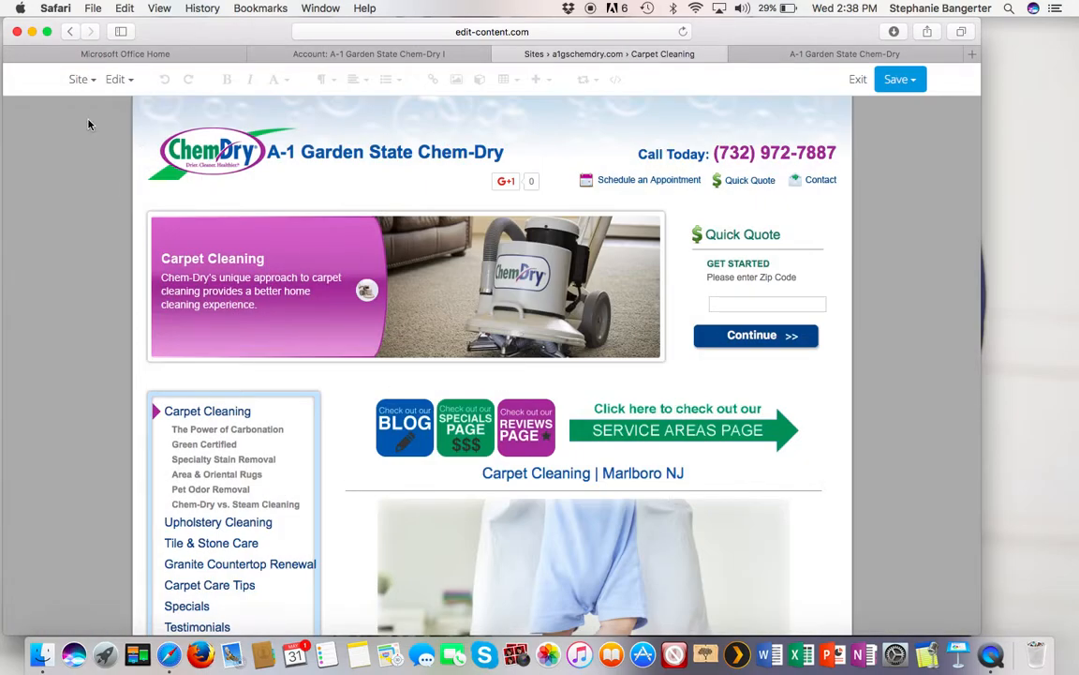
Step: Open the file manager from the page editor, look through the site's files and upload option, and close it
click(89, 82)
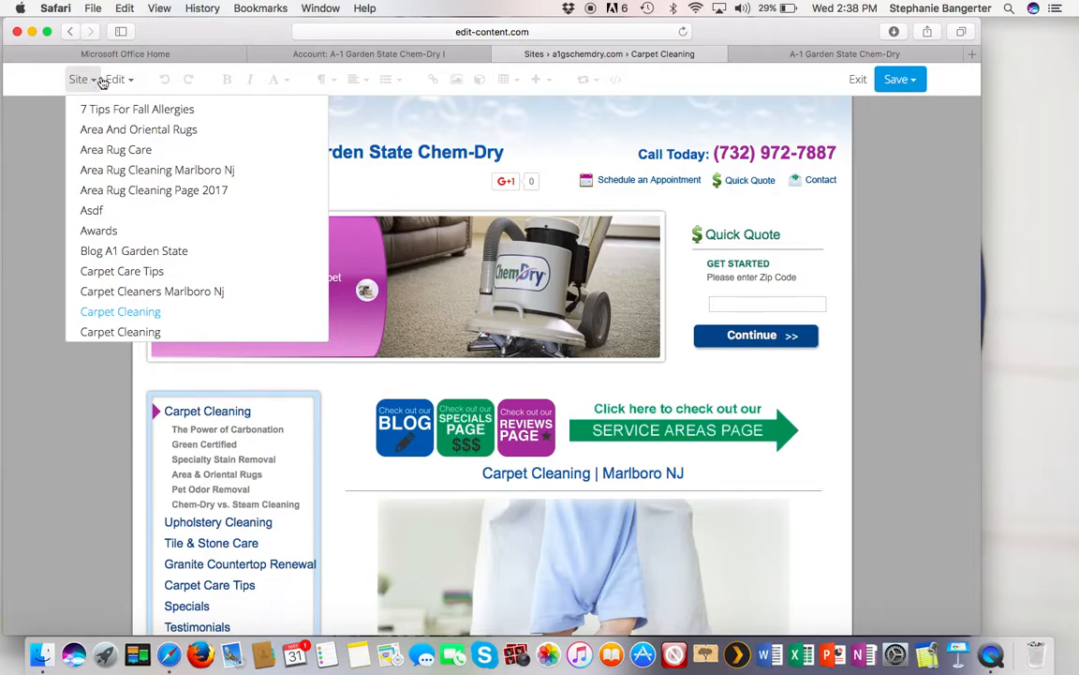
click(120, 80)
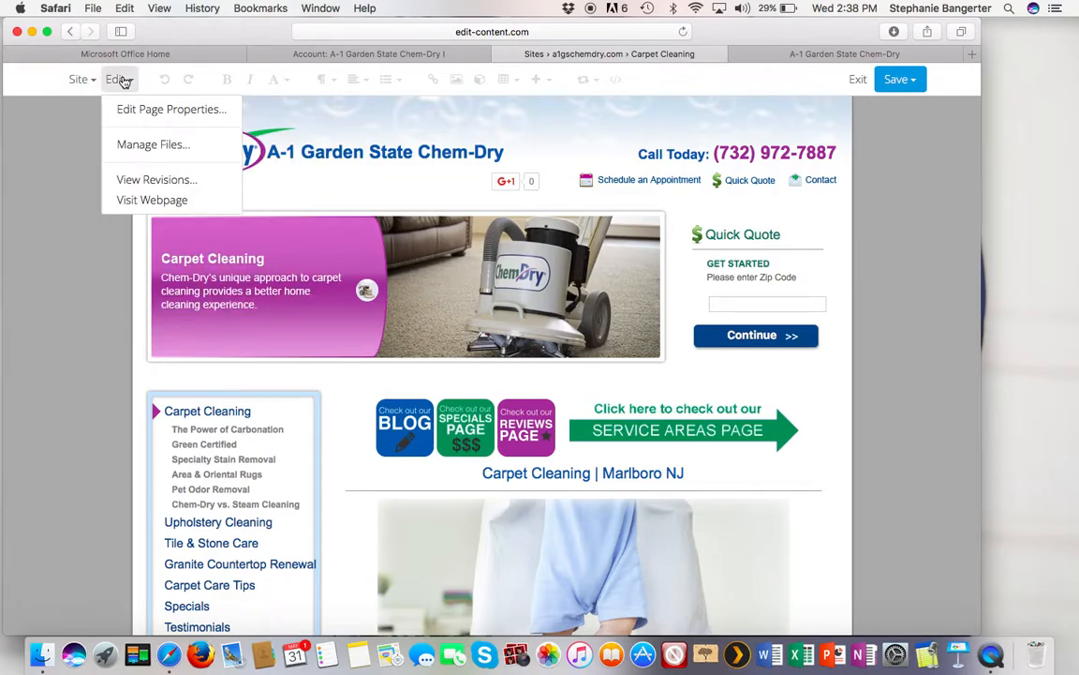
click(140, 146)
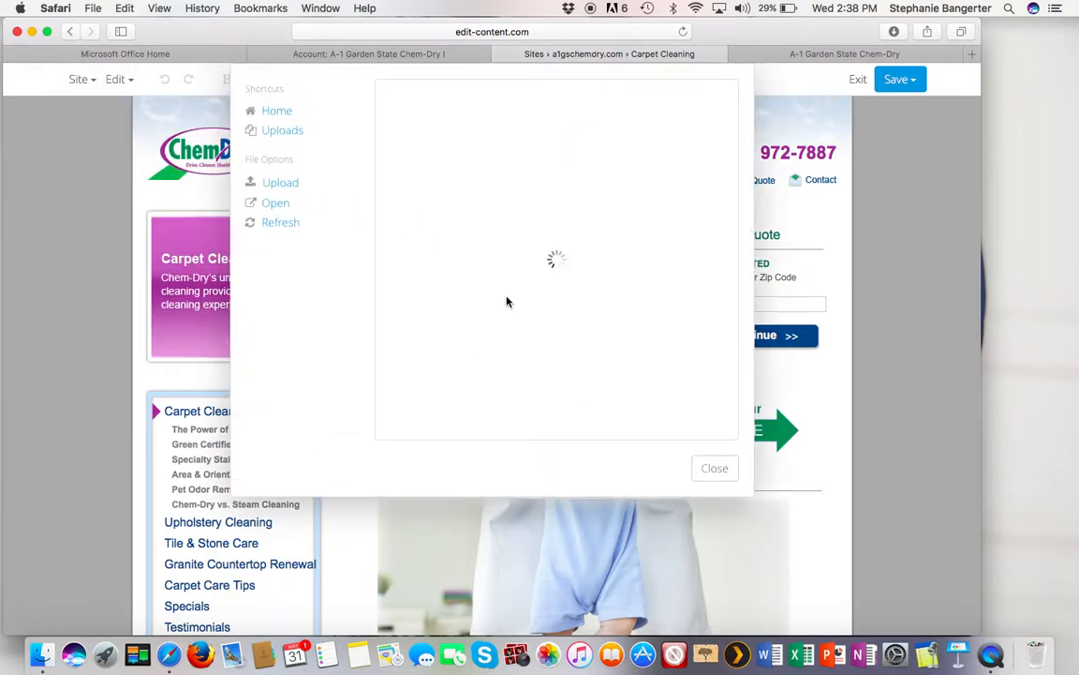
scroll(601, 330, down, 10)
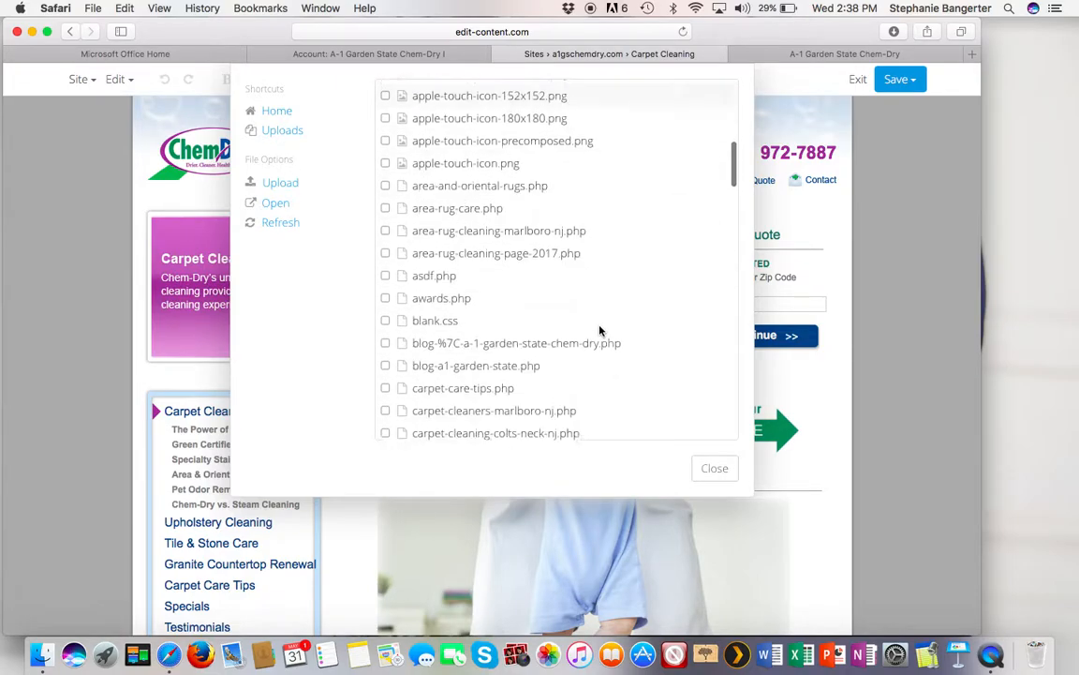
scroll(601, 330, down, 15)
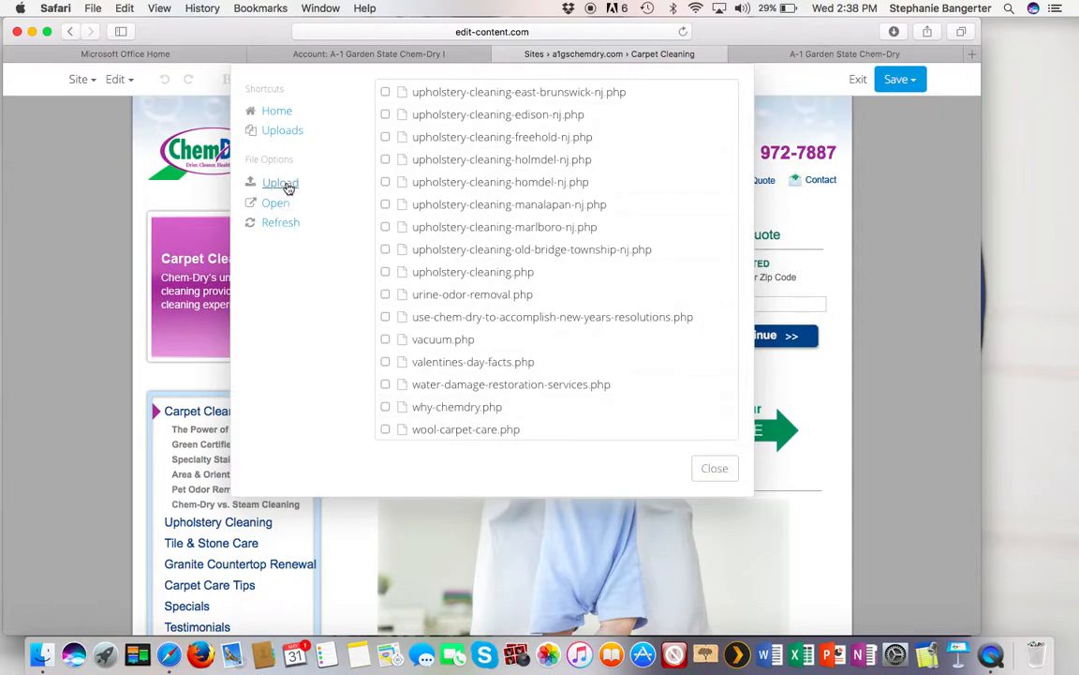
click(725, 472)
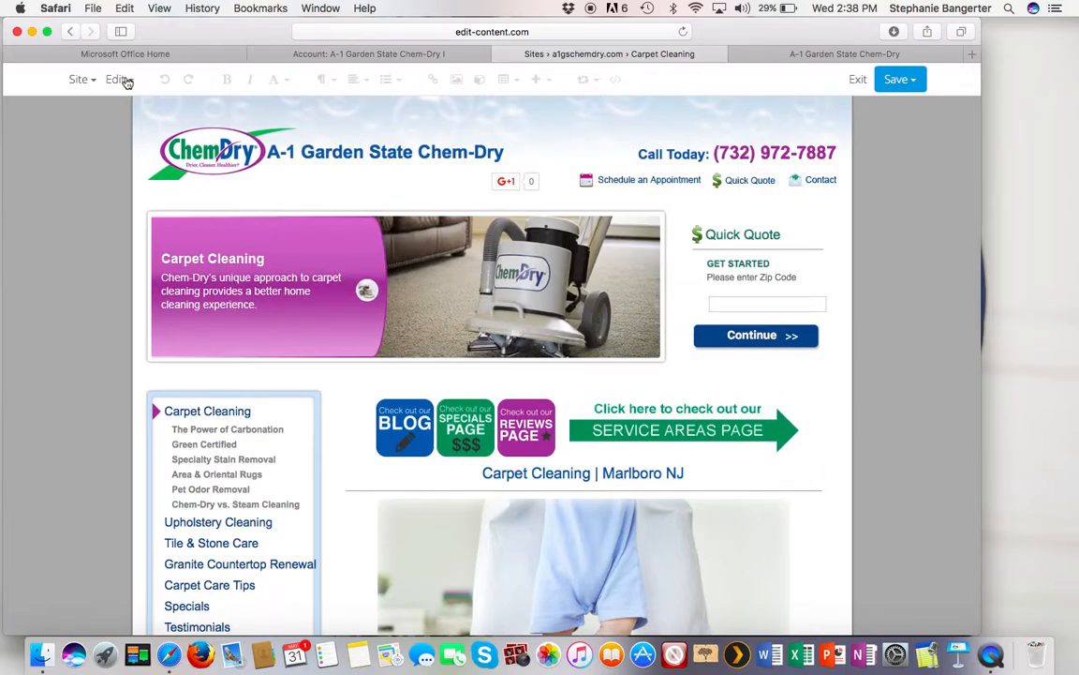
Step: Check the Carpet Cleaning page's revision history and the option for visiting the live webpage
click(122, 79)
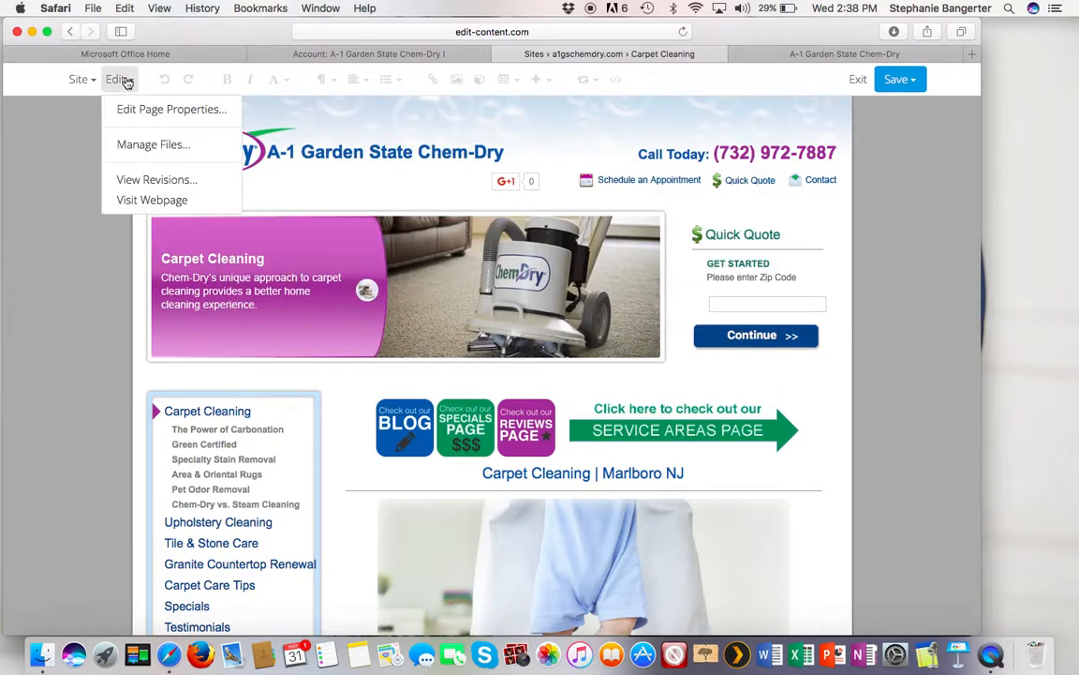
click(153, 182)
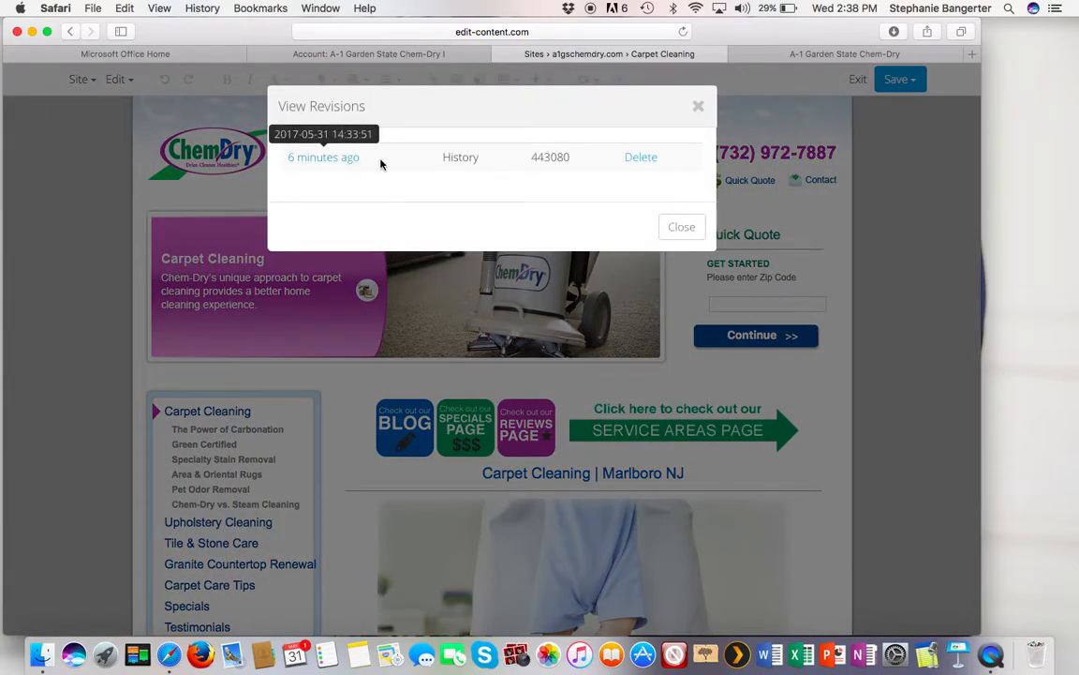
click(684, 230)
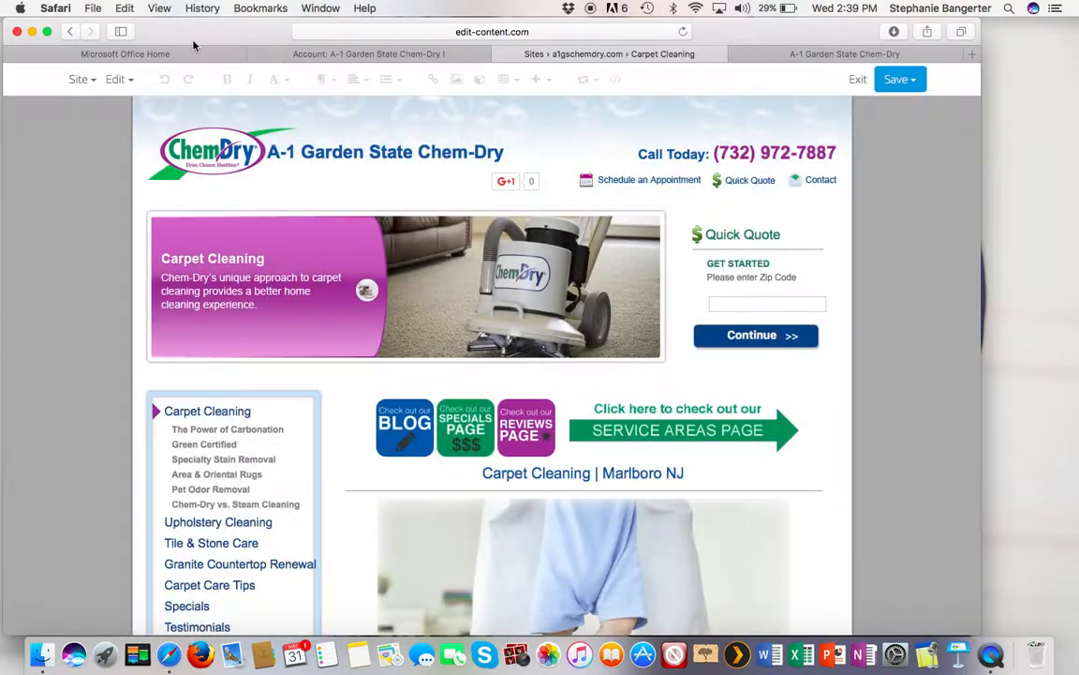
click(116, 81)
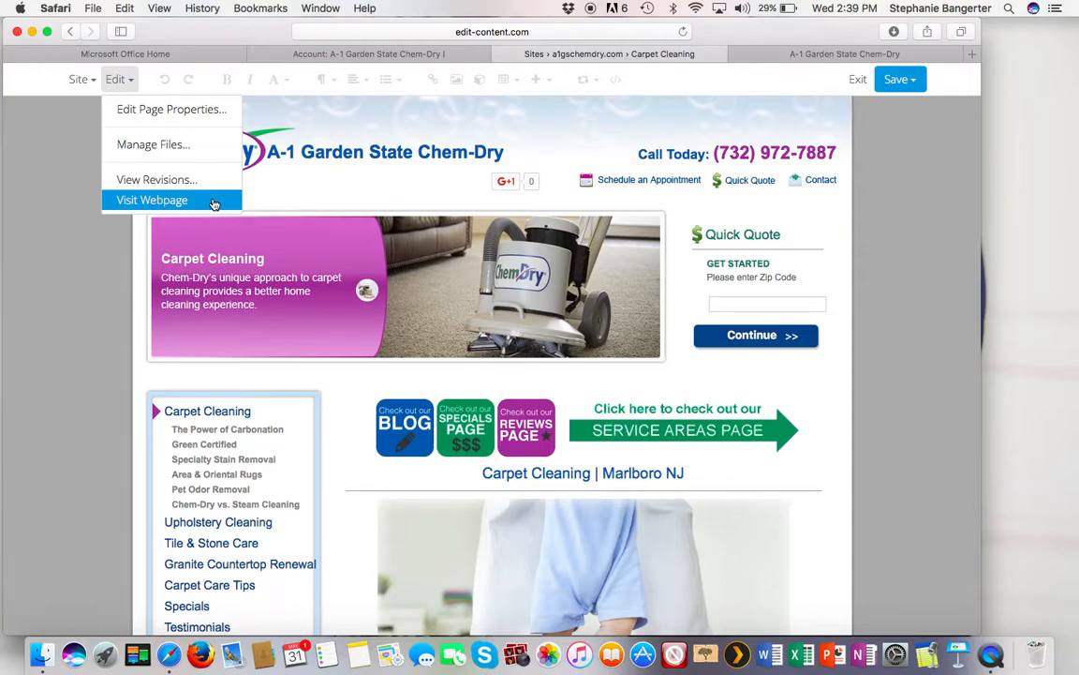
click(85, 336)
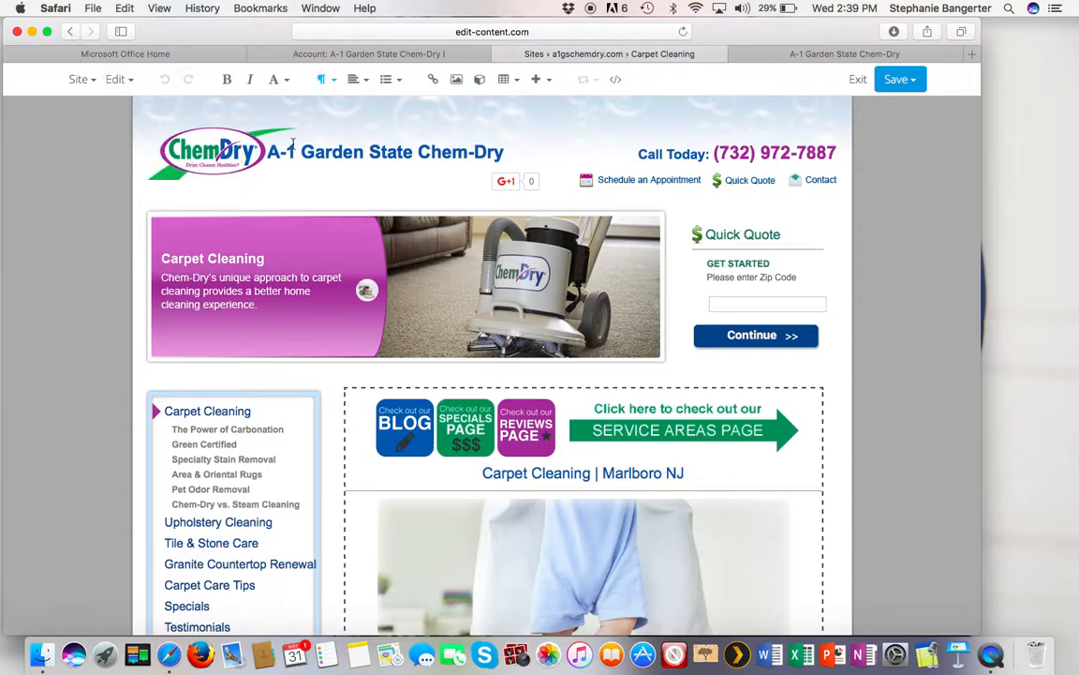
Step: Make the "Carpet Cleaning | Marlboro NJ" heading above the first photo bold, italic and underlined
click(702, 475)
drag(663, 475, 485, 479)
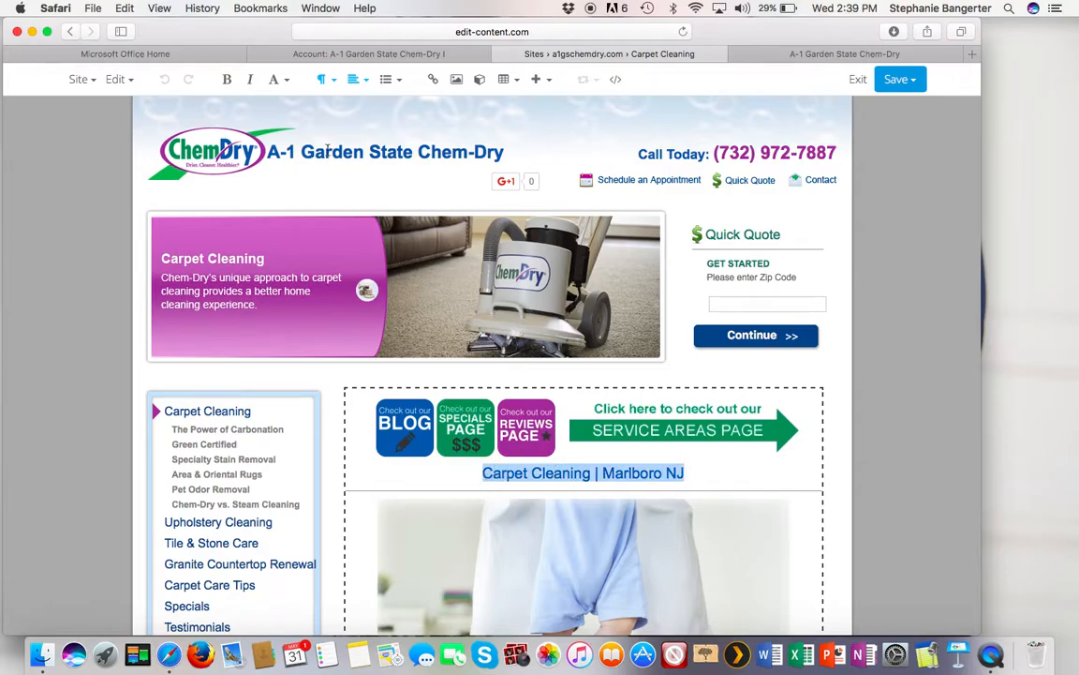
click(233, 82)
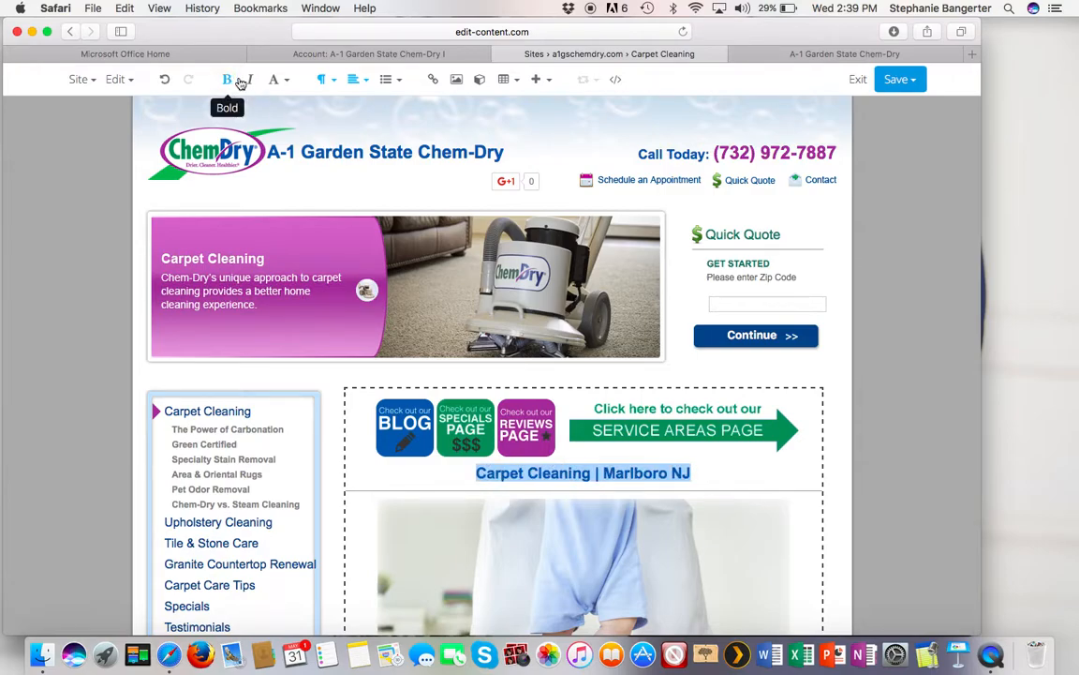
click(249, 81)
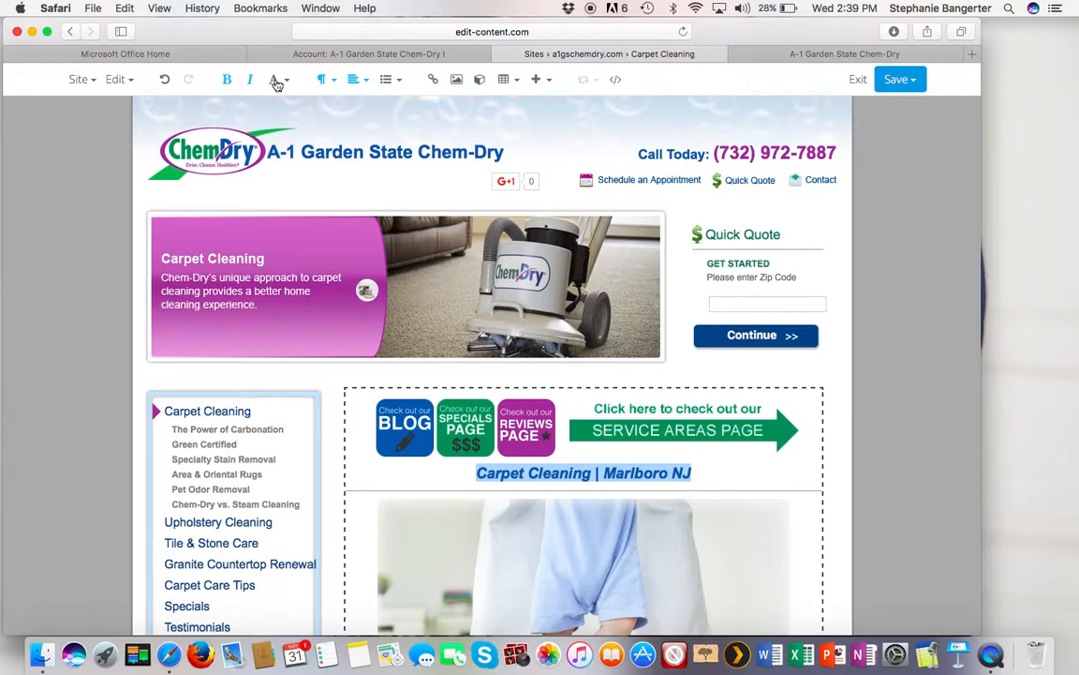
click(275, 80)
click(276, 107)
Step: Remove the underline, italic and bold formatting from the "Carpet Cleaning | Marlboro NJ" heading
click(276, 80)
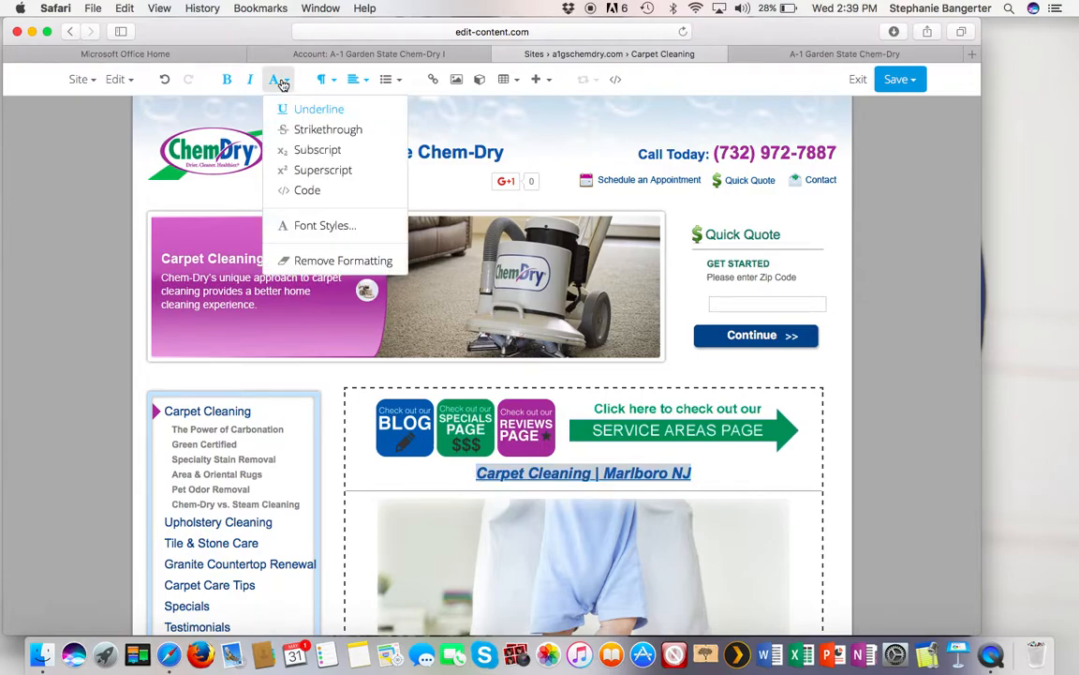
click(292, 108)
click(249, 79)
click(228, 81)
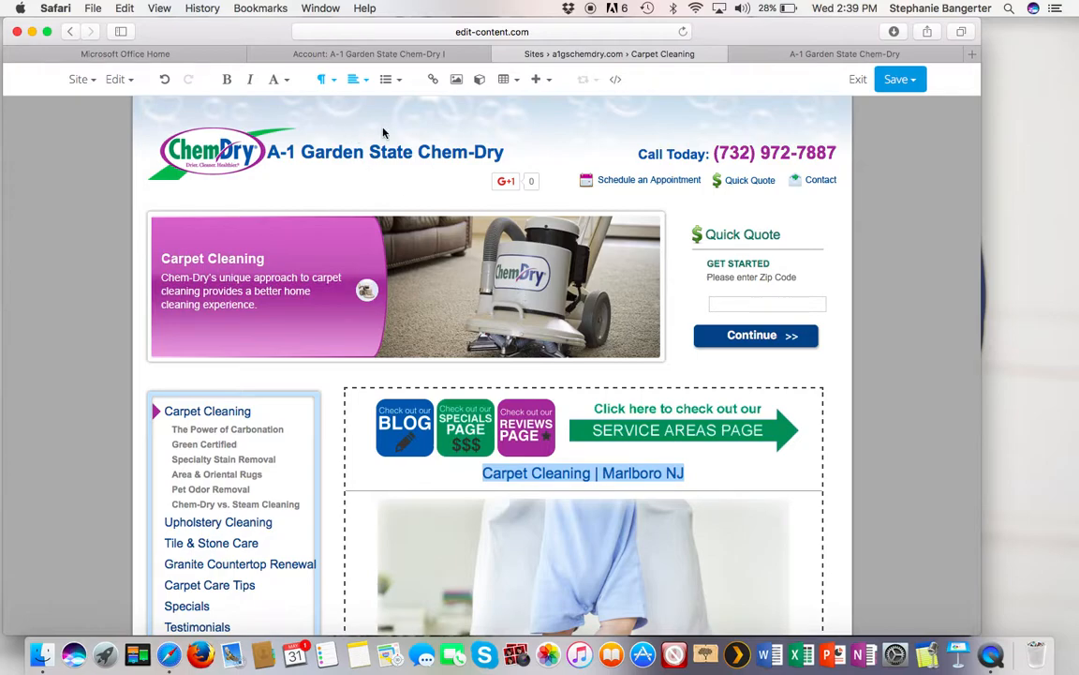
Step: Toggle the Heading 1 format off and back on for the "Carpet Cleaning | Marlboro NJ" heading
click(332, 83)
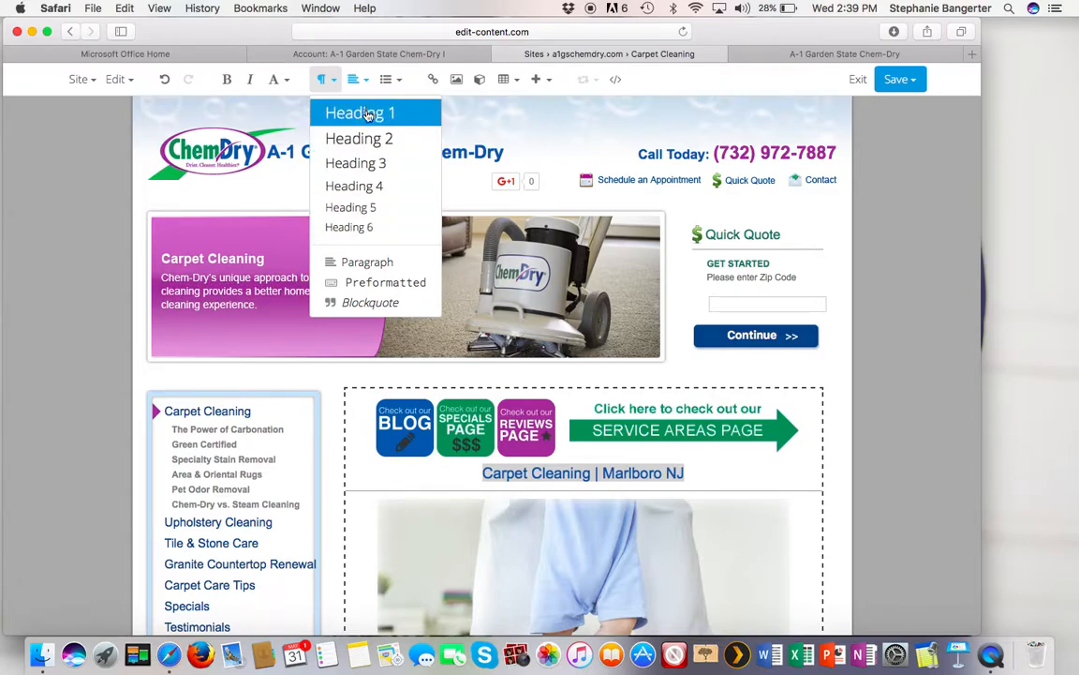
click(365, 113)
click(318, 80)
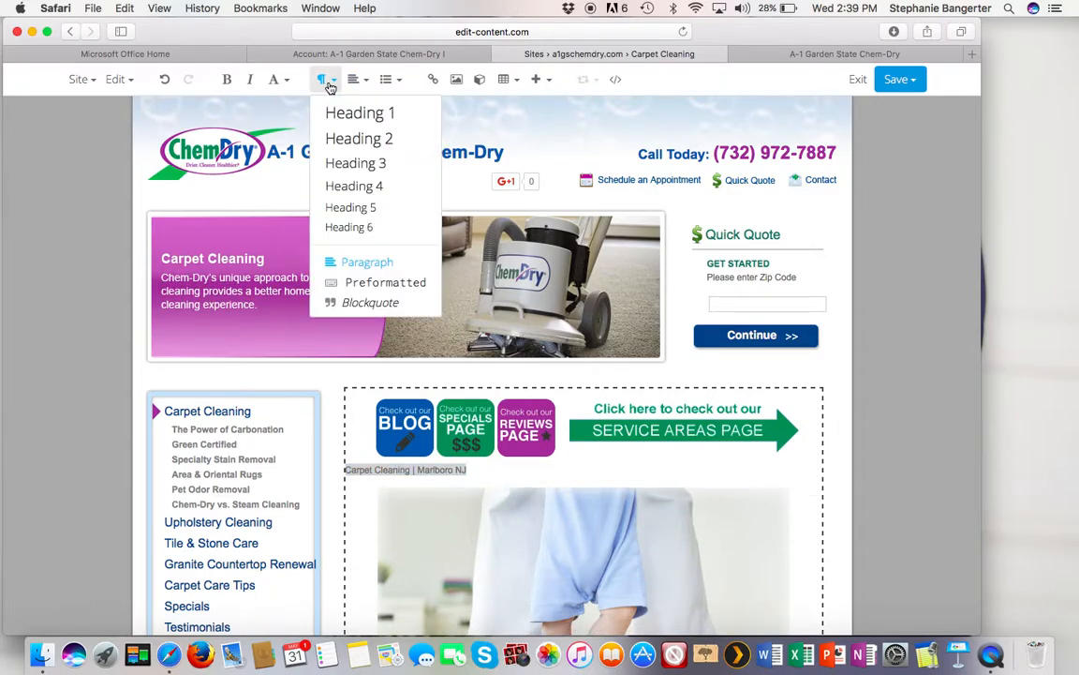
click(338, 113)
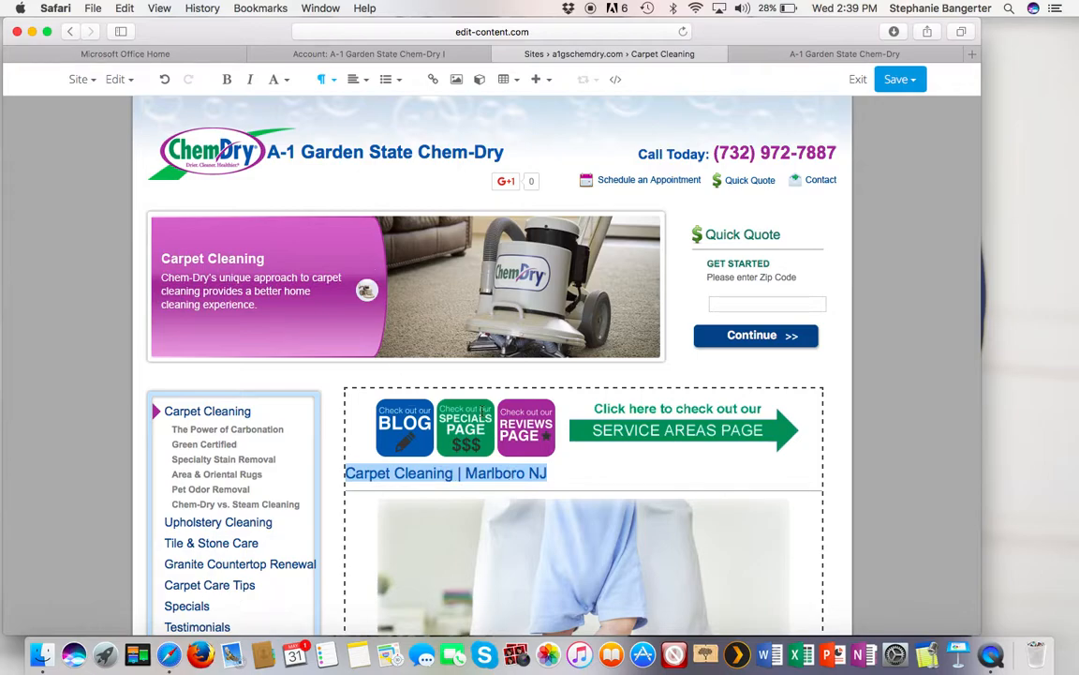
Step: Try center and right alignment on the "Carpet Cleaning | Marlboro NJ" heading and leave it centered
click(324, 81)
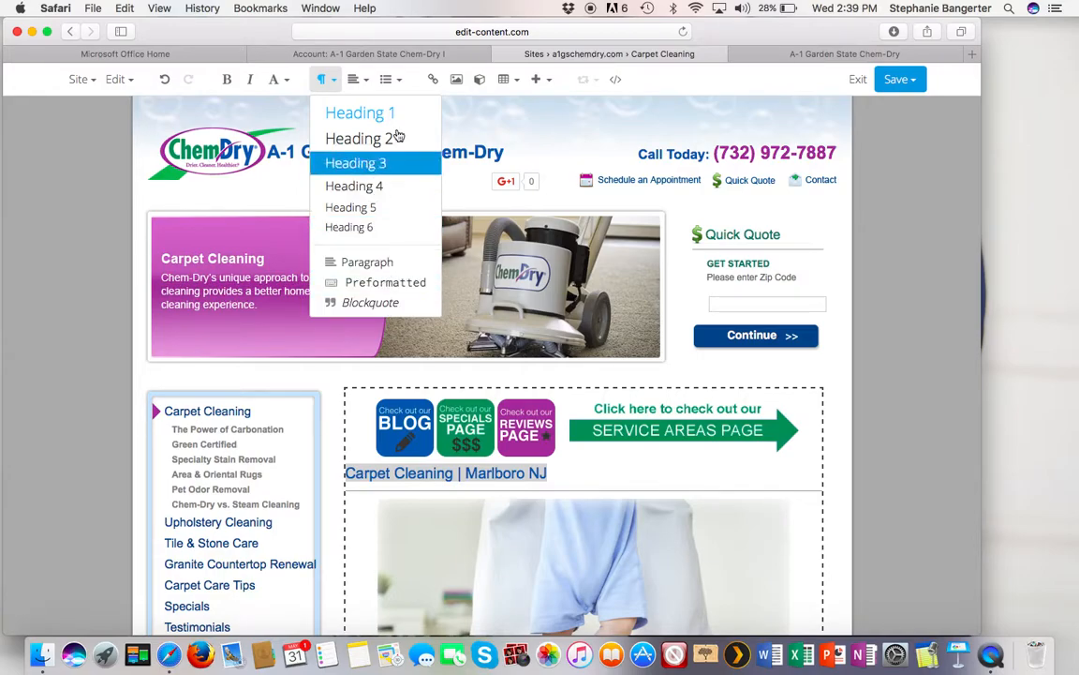
click(360, 79)
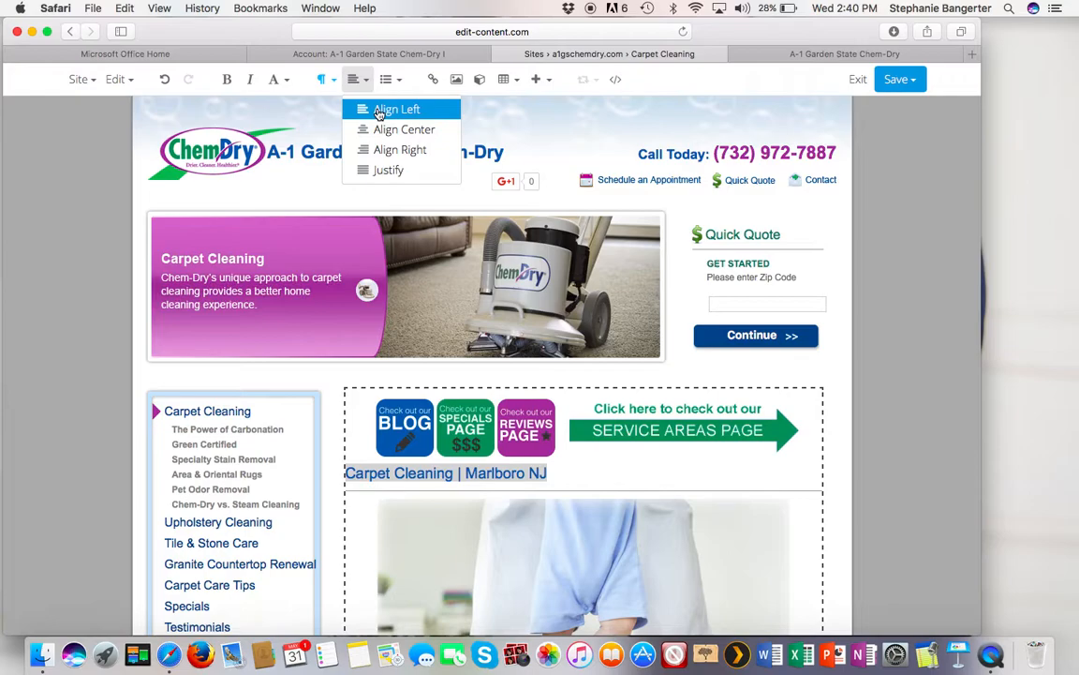
click(379, 129)
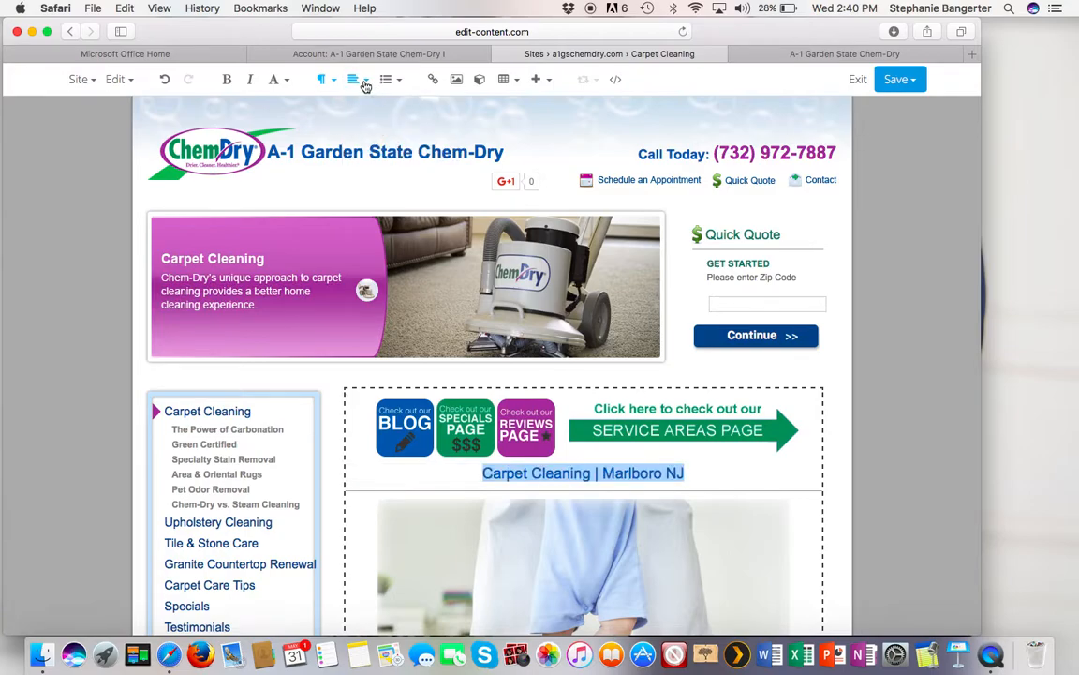
click(365, 85)
click(375, 149)
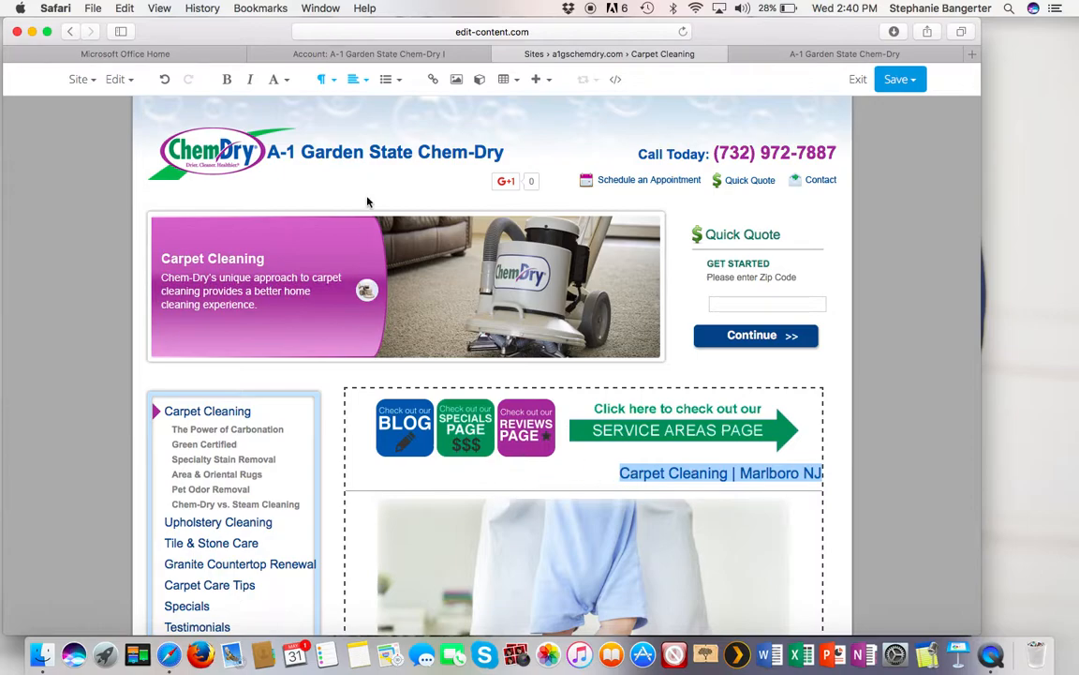
click(357, 84)
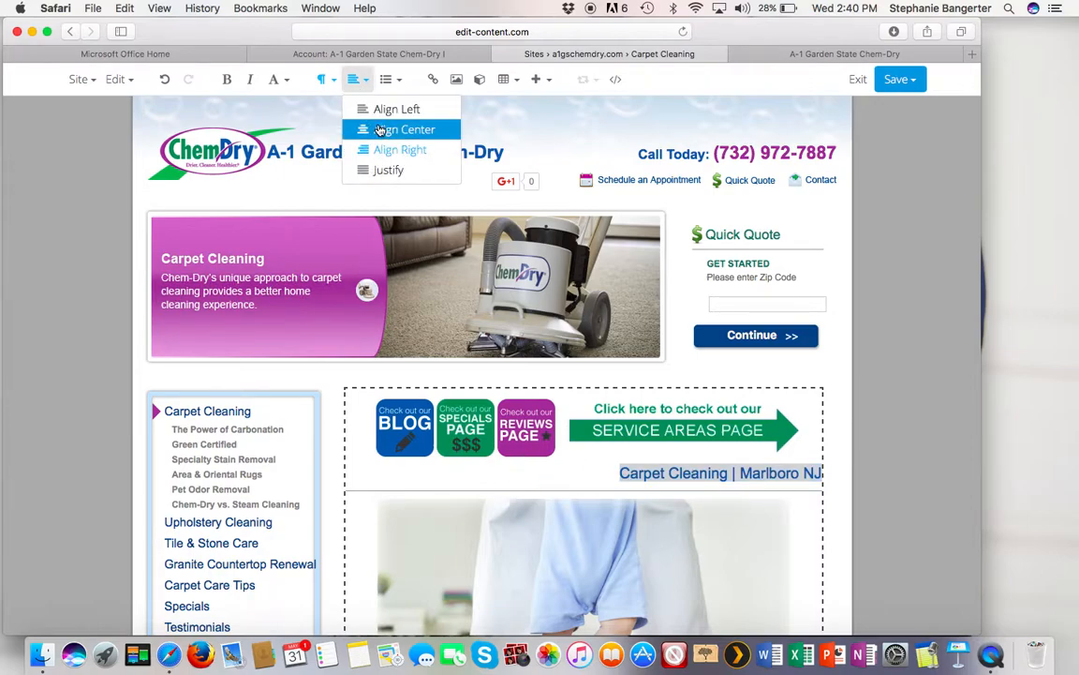
click(379, 131)
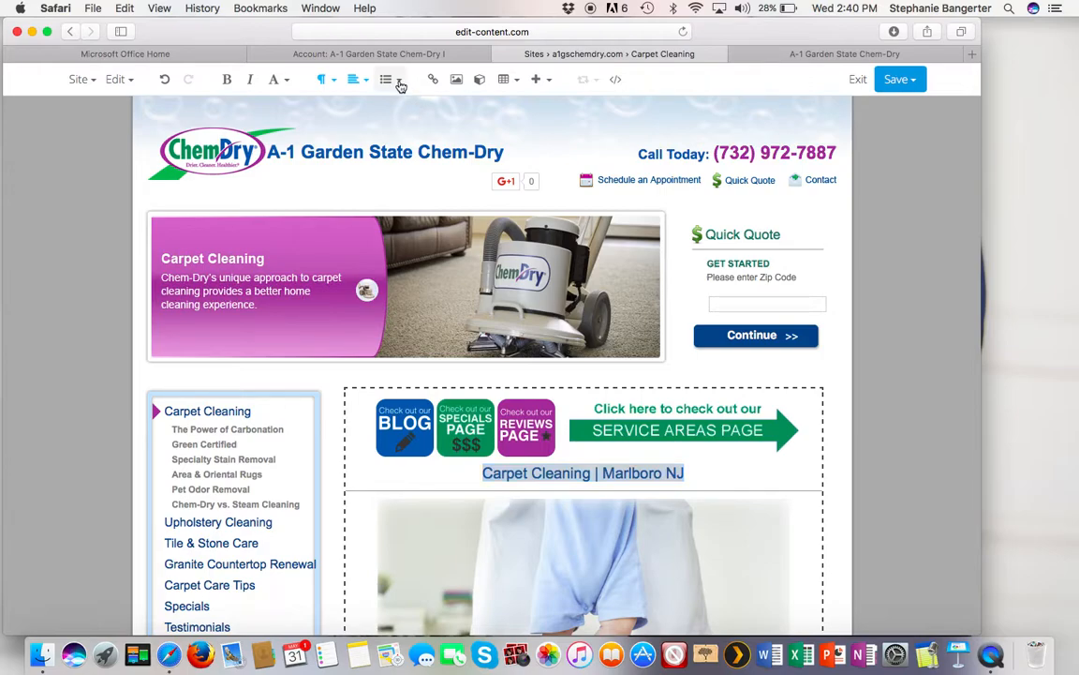
Step: Examine the list and indent options and look through the page for bulleted text
click(400, 85)
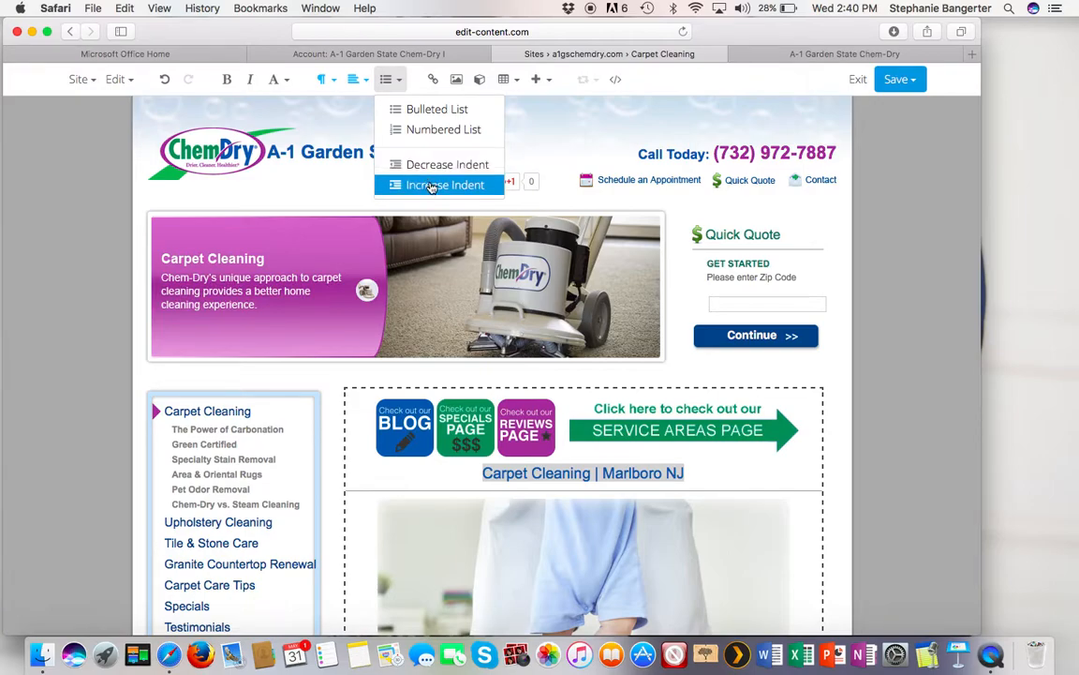
scroll(506, 521, down, 4)
scroll(506, 521, down, 3)
scroll(507, 521, up, 2)
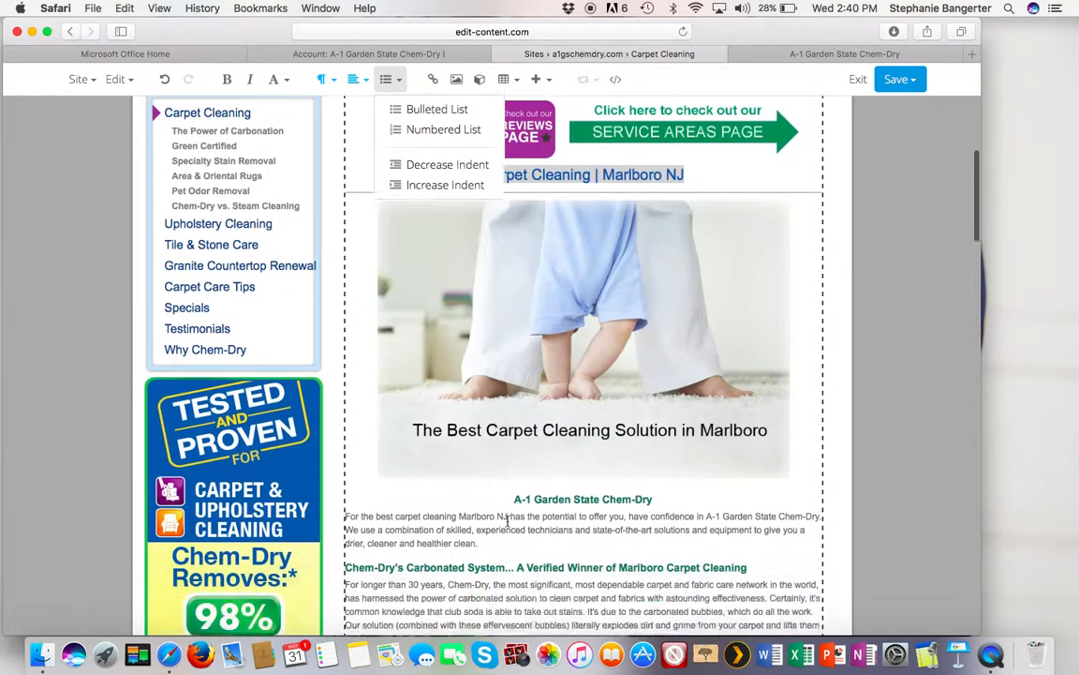
scroll(507, 521, down, 5)
scroll(507, 521, down, 20)
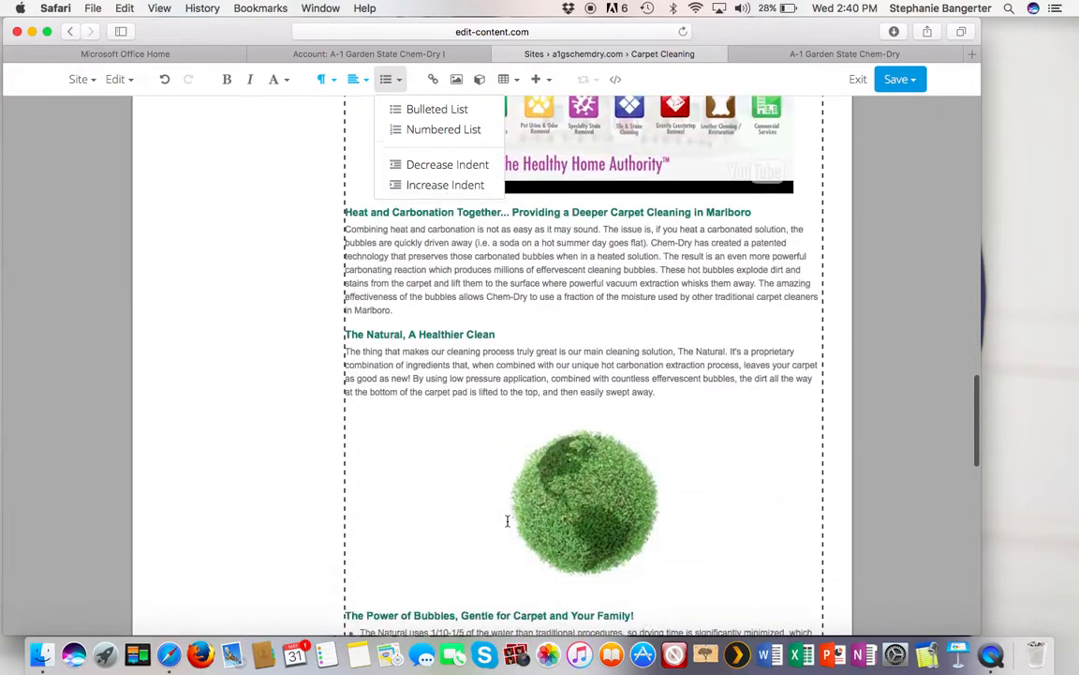
scroll(507, 521, down, 6)
scroll(507, 521, up, 20)
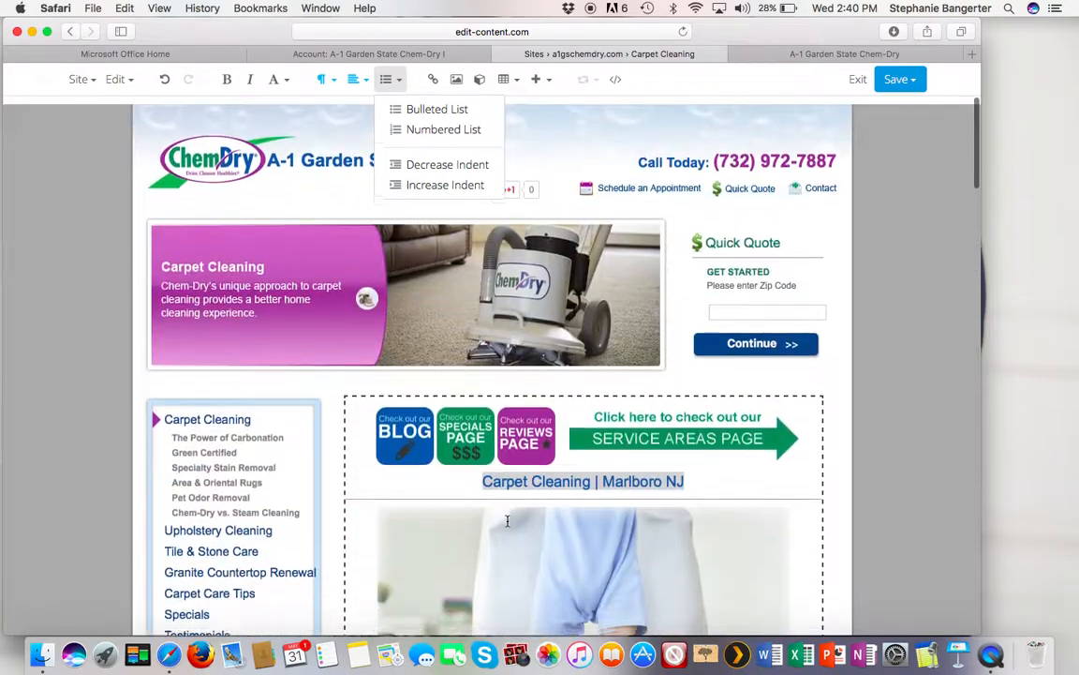
Step: Select "call us as soon as possible!" in the paragraph above "Get Started On Your Carpet's Clean Look Today!!" and start a link on it
click(433, 79)
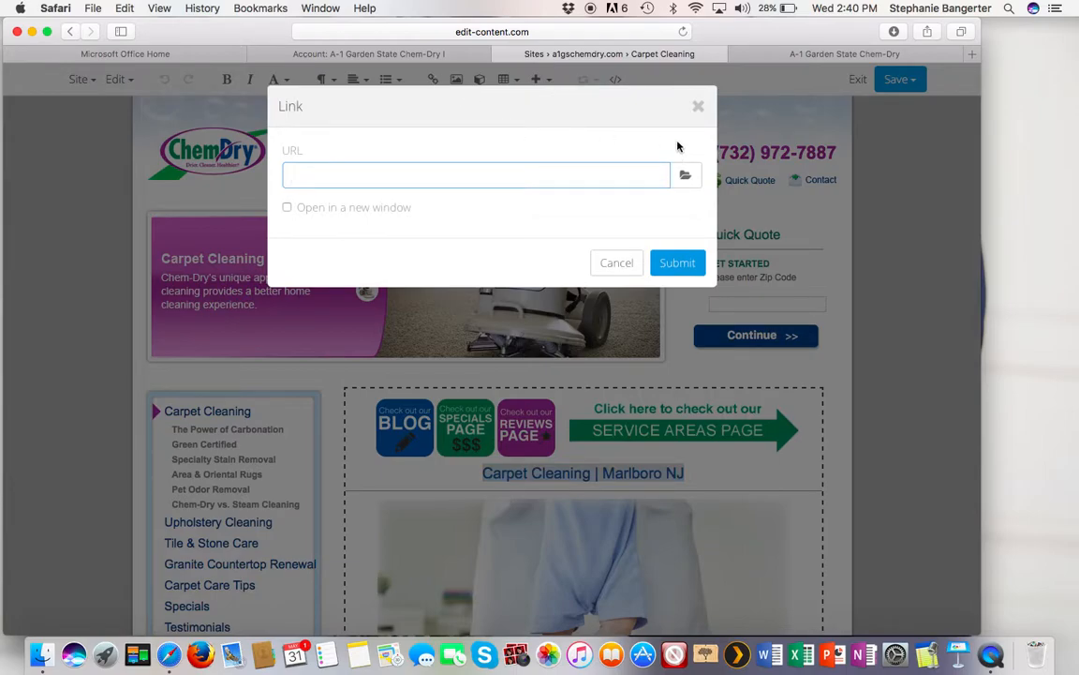
click(619, 265)
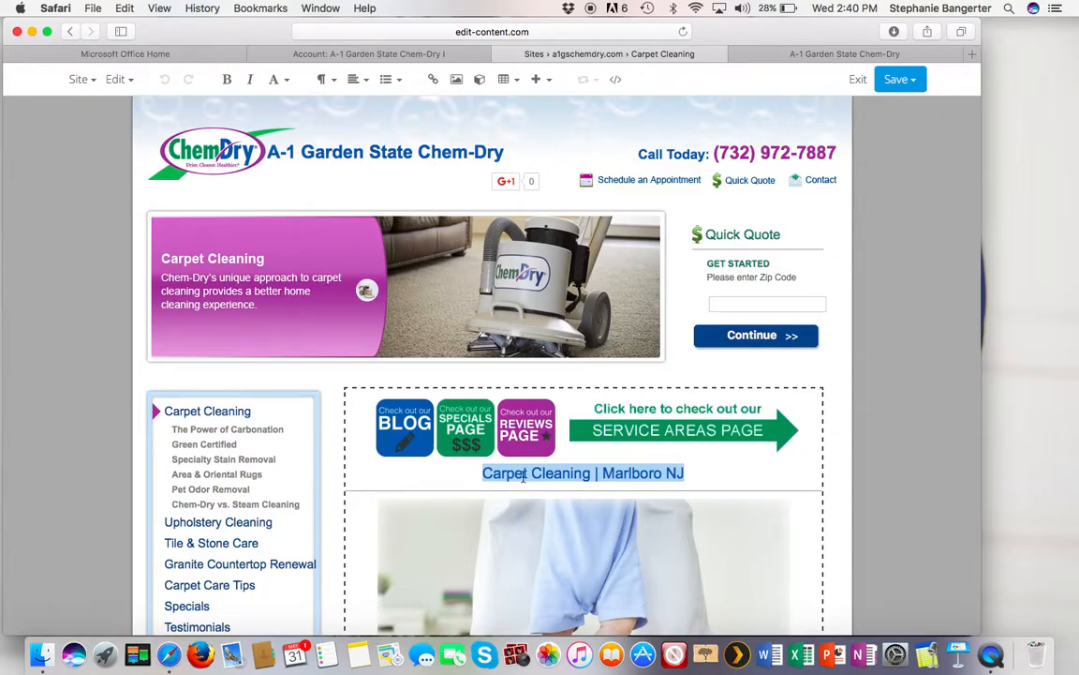
scroll(523, 476, down, 15)
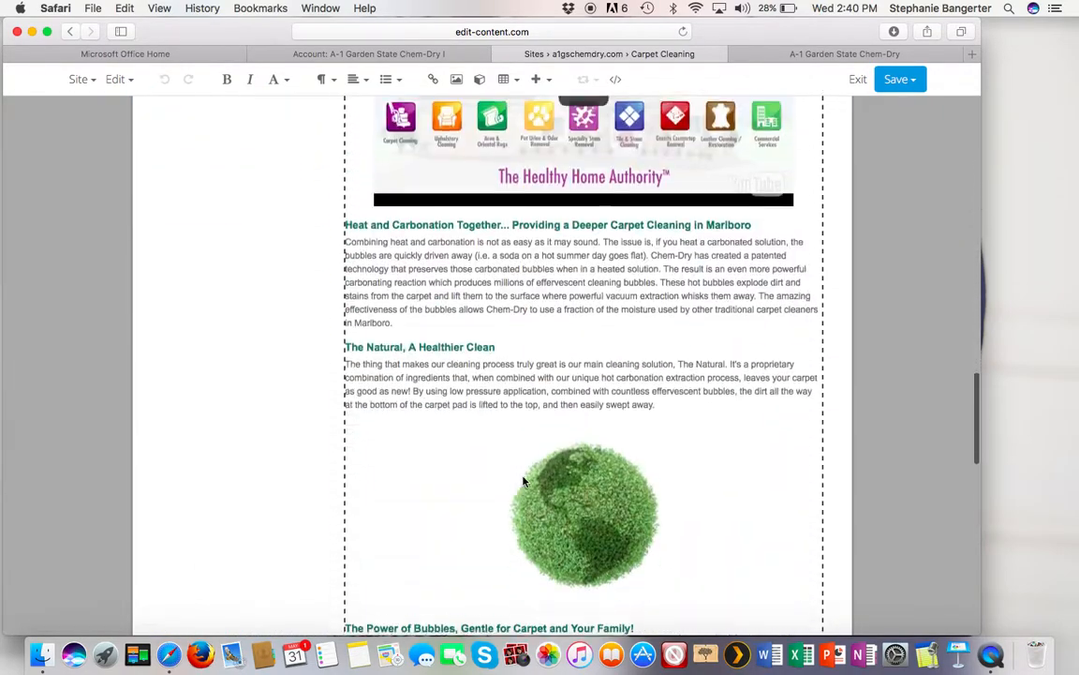
scroll(523, 481, down, 10)
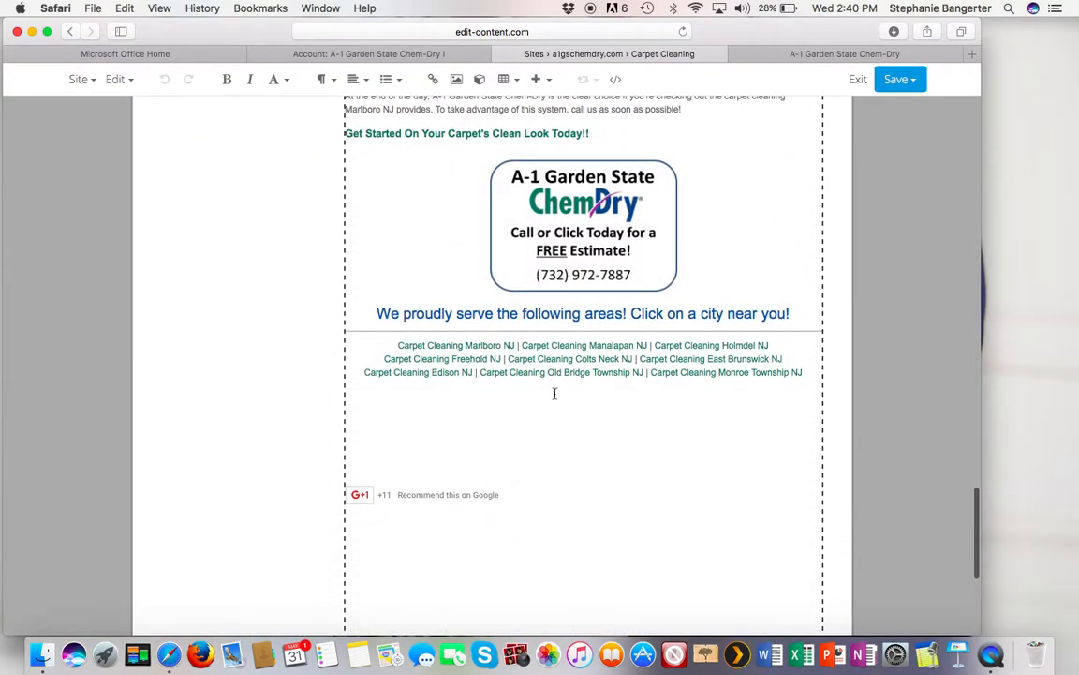
scroll(540, 427, up, 5)
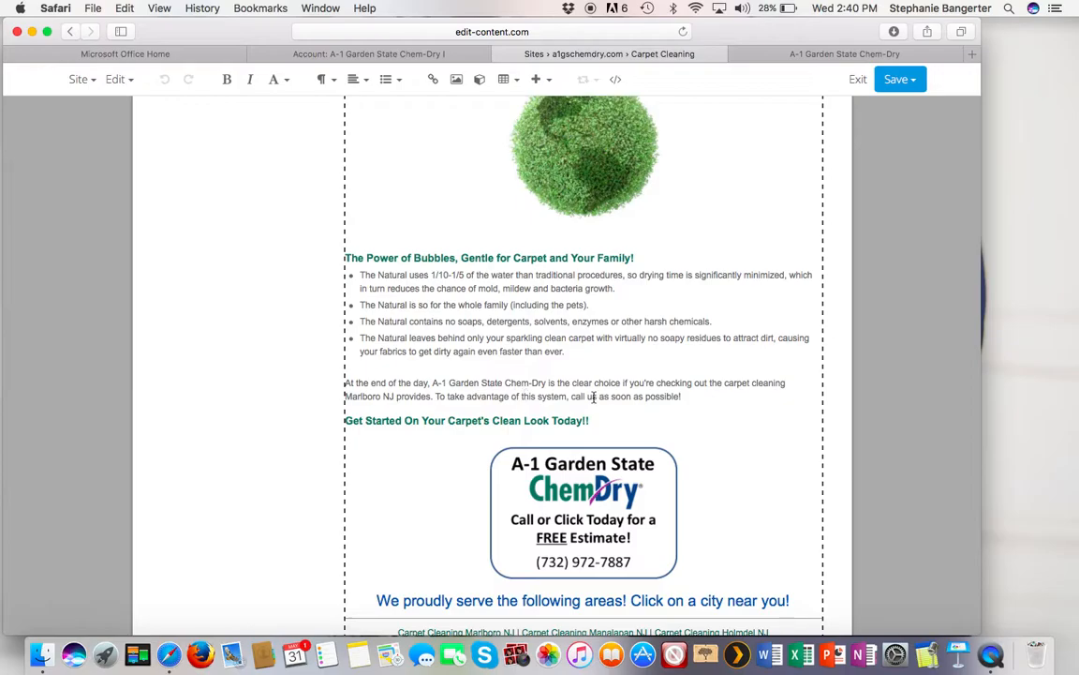
drag(573, 396, 684, 398)
scroll(684, 398, up, 15)
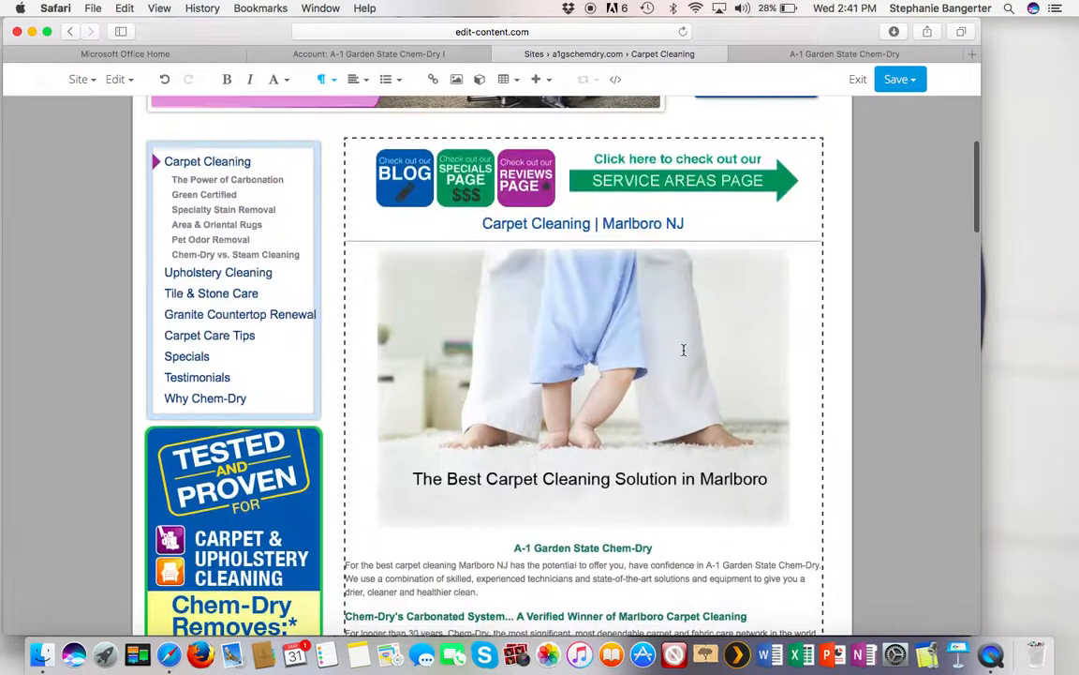
scroll(684, 350, up, 2)
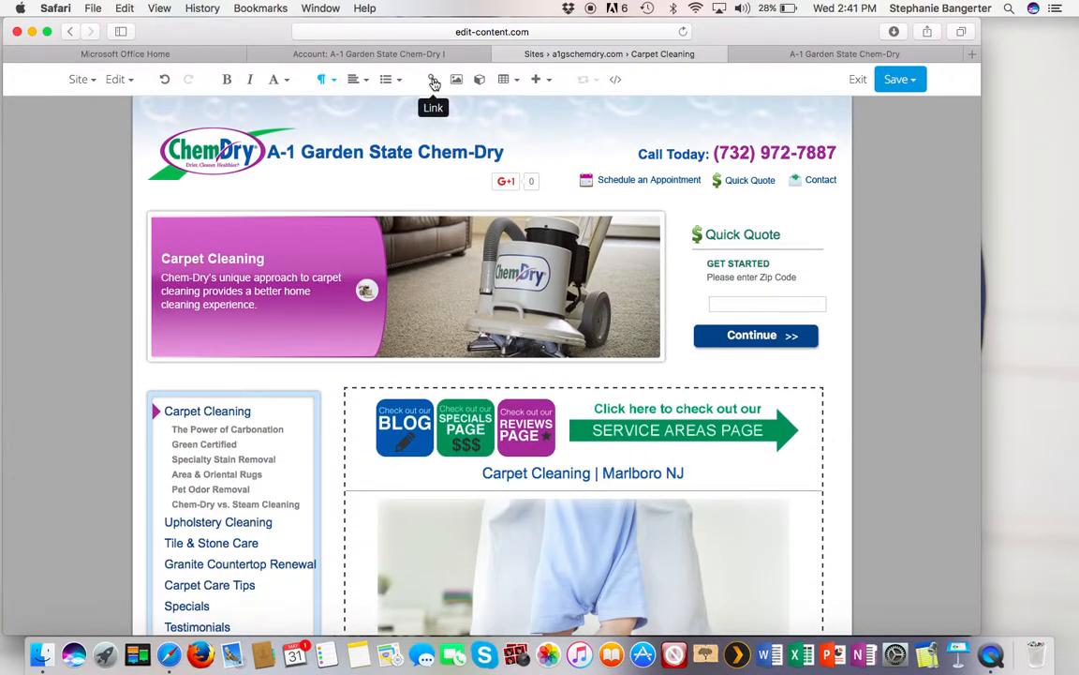
click(433, 82)
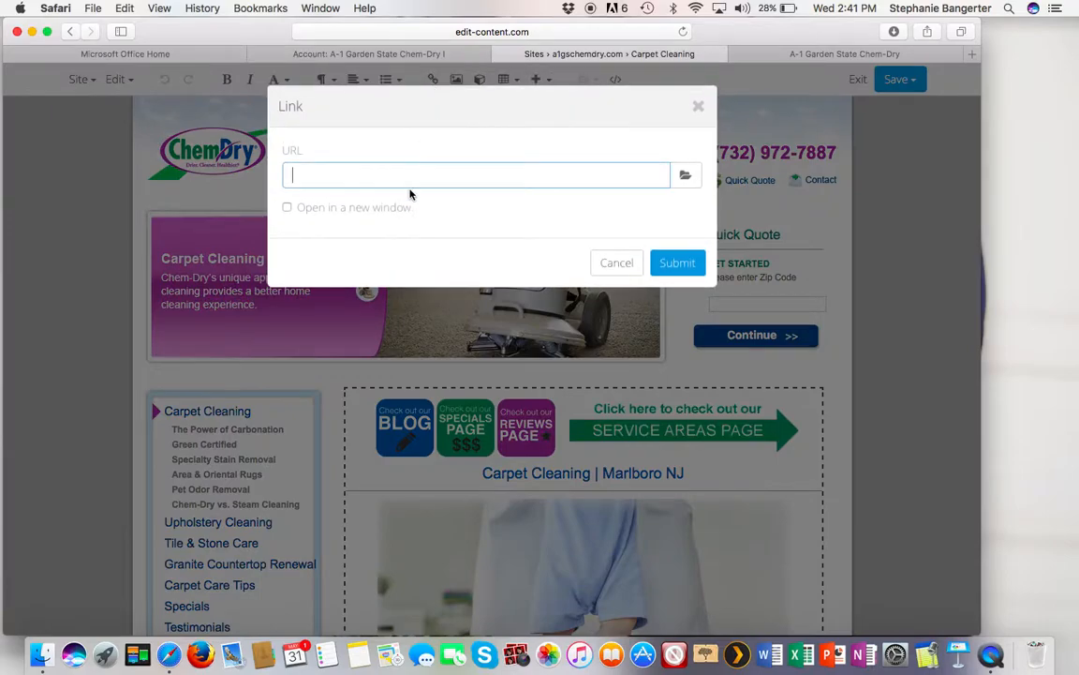
Step: Open the Schedule an Appointment page on the live A-1 Garden State Chem-Dry site and copy its web address
click(853, 55)
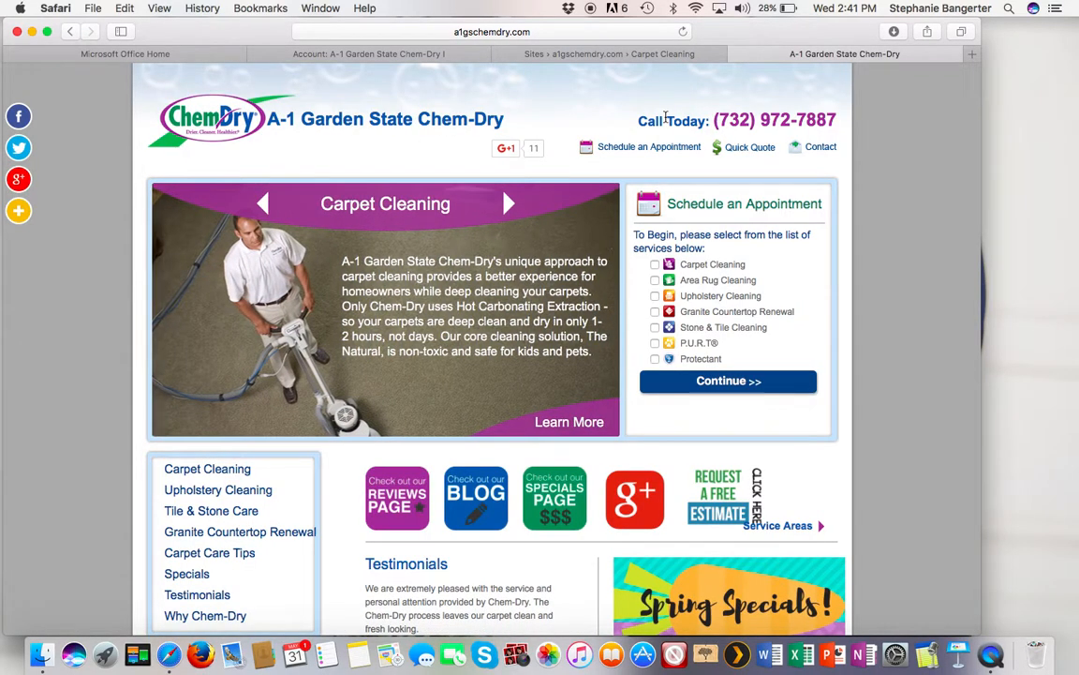
click(668, 150)
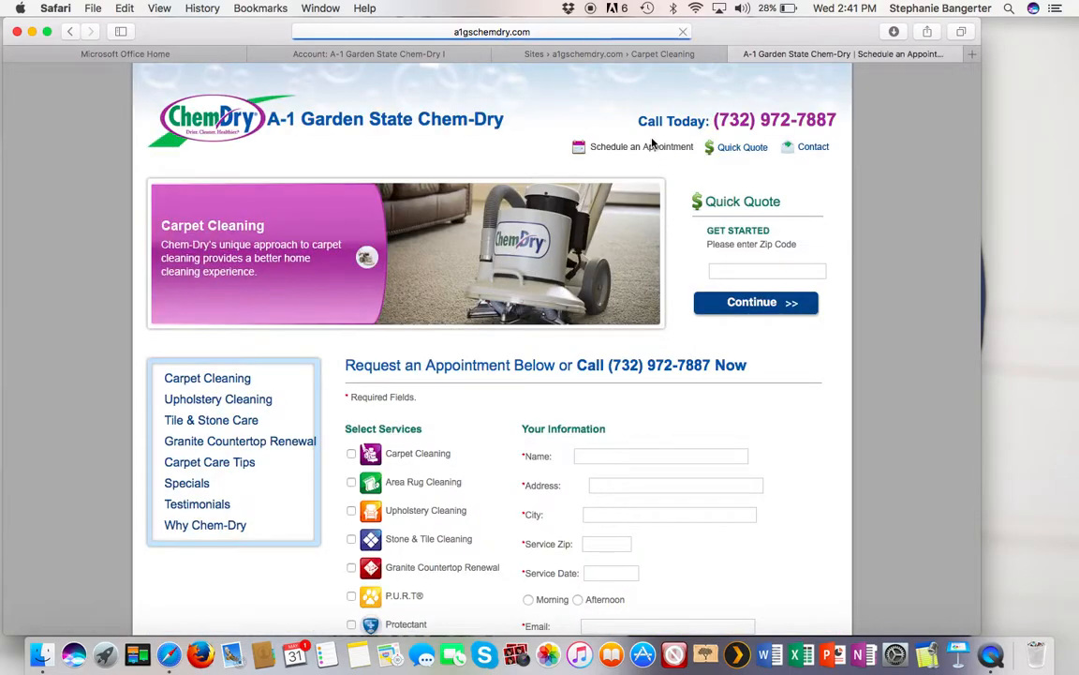
click(568, 33)
key(super+c)
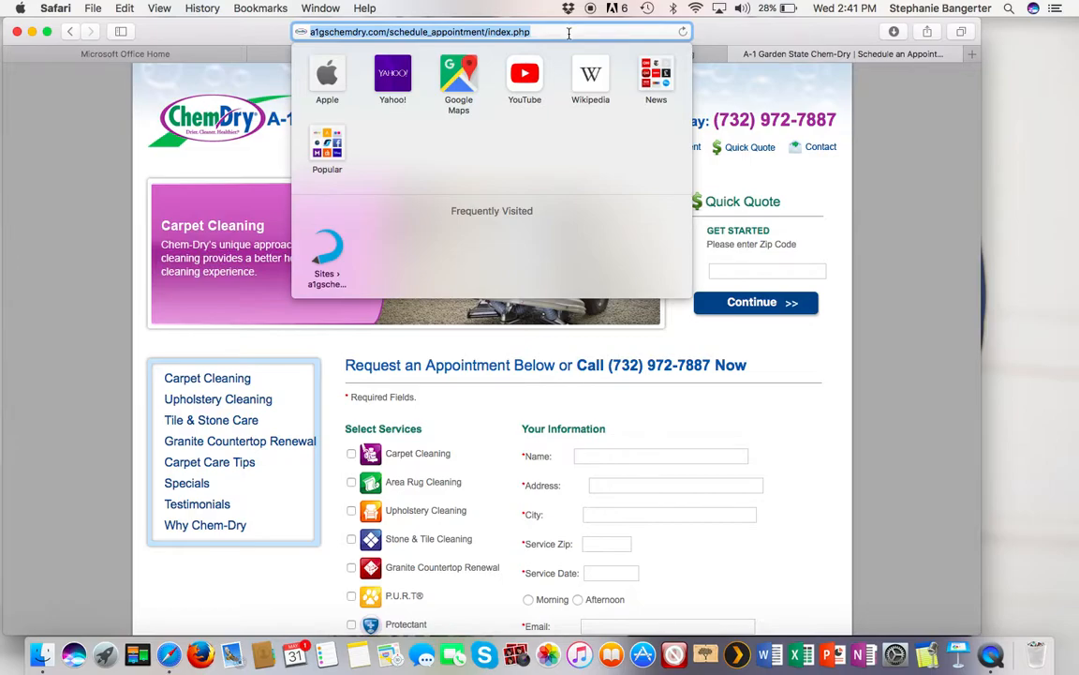
key(Escape)
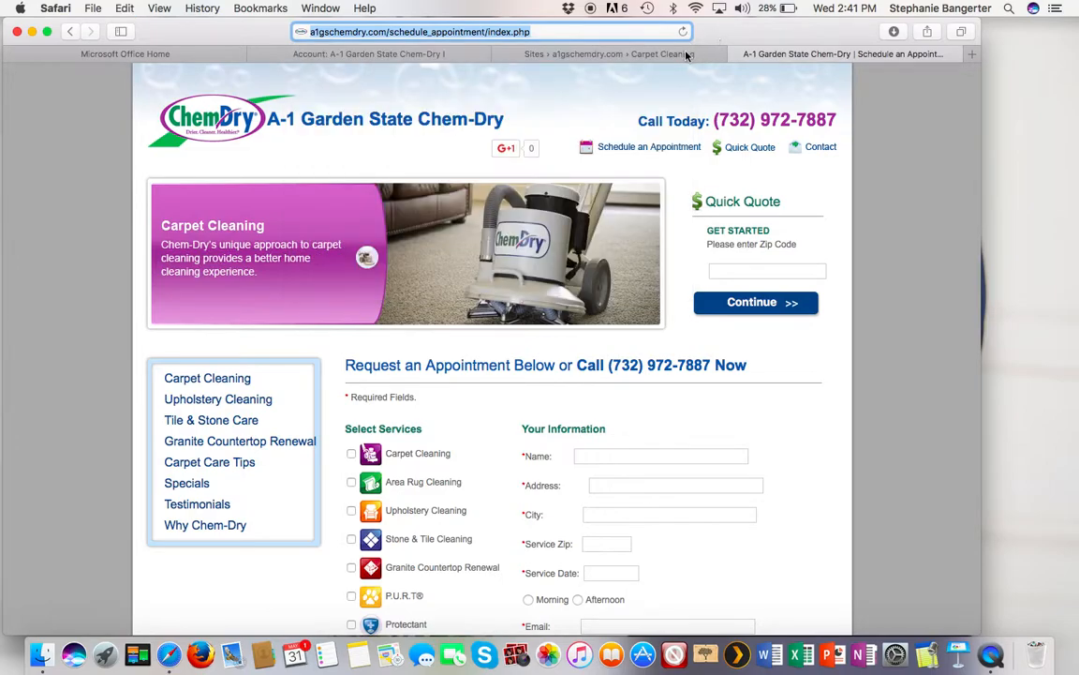
click(656, 54)
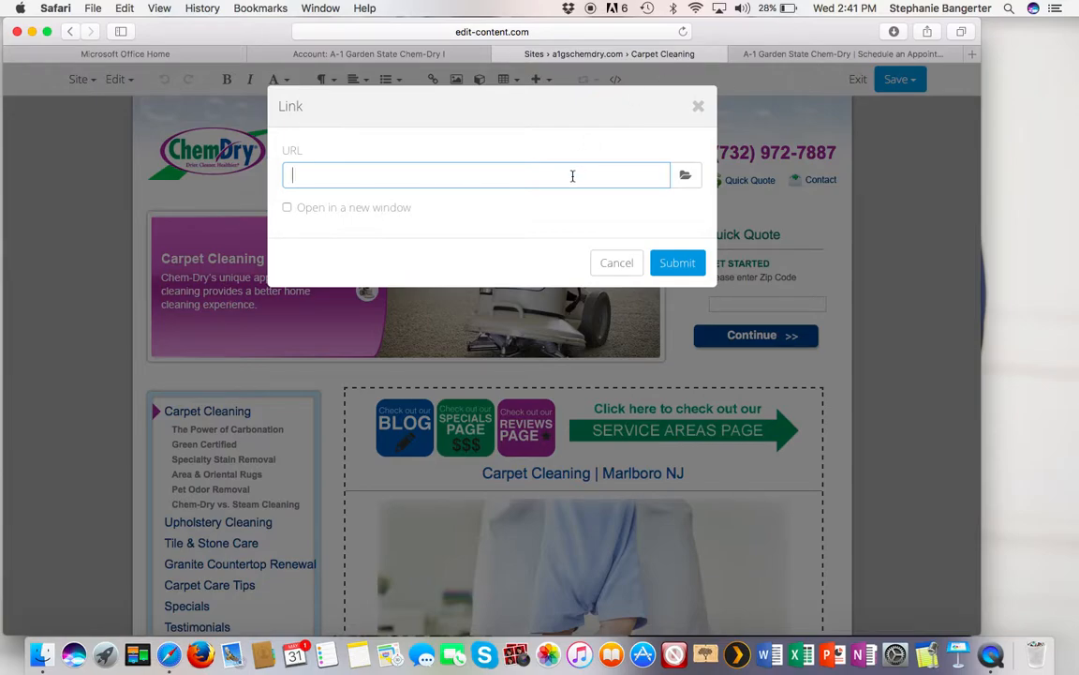
key(super+v)
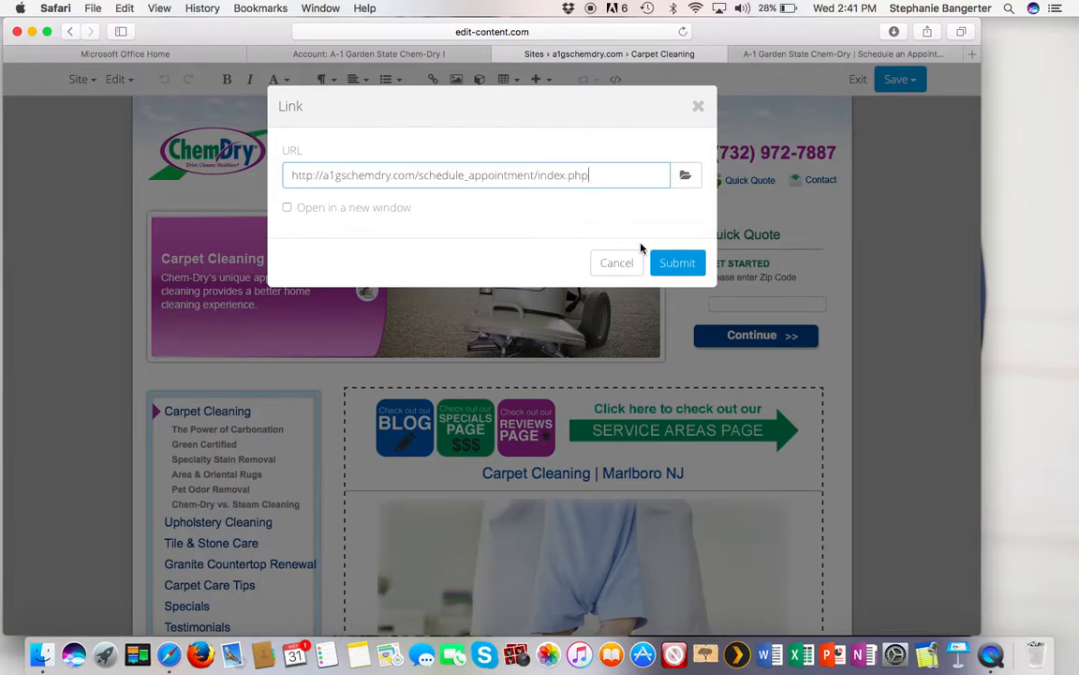
click(677, 265)
scroll(670, 380, down, 15)
scroll(669, 381, down, 15)
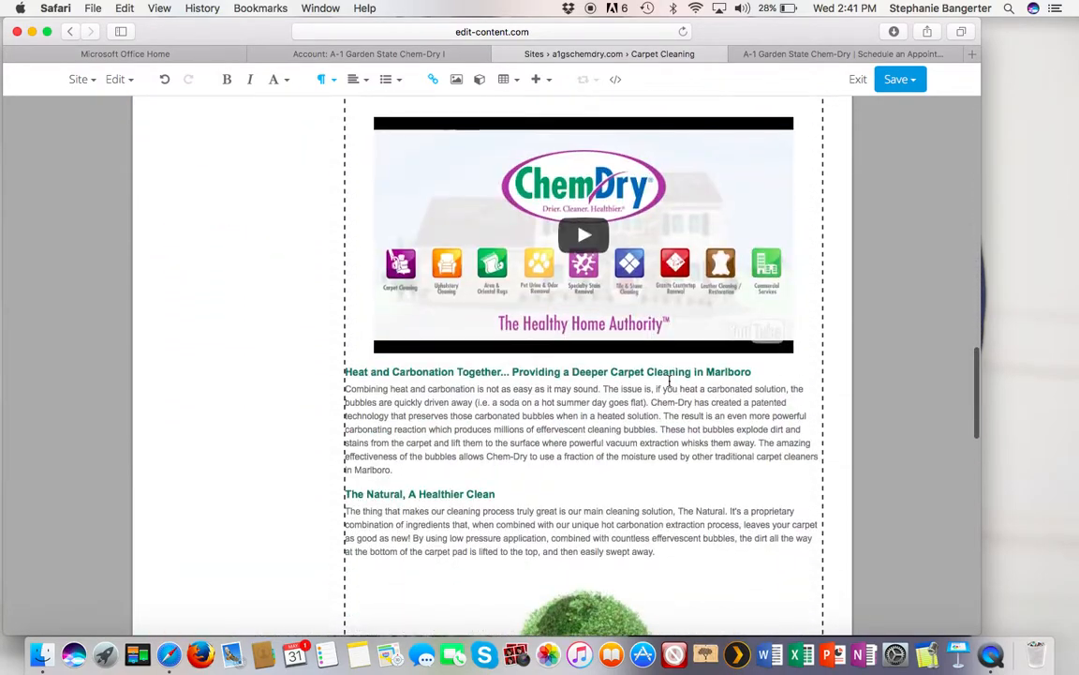
scroll(669, 380, down, 3)
click(704, 296)
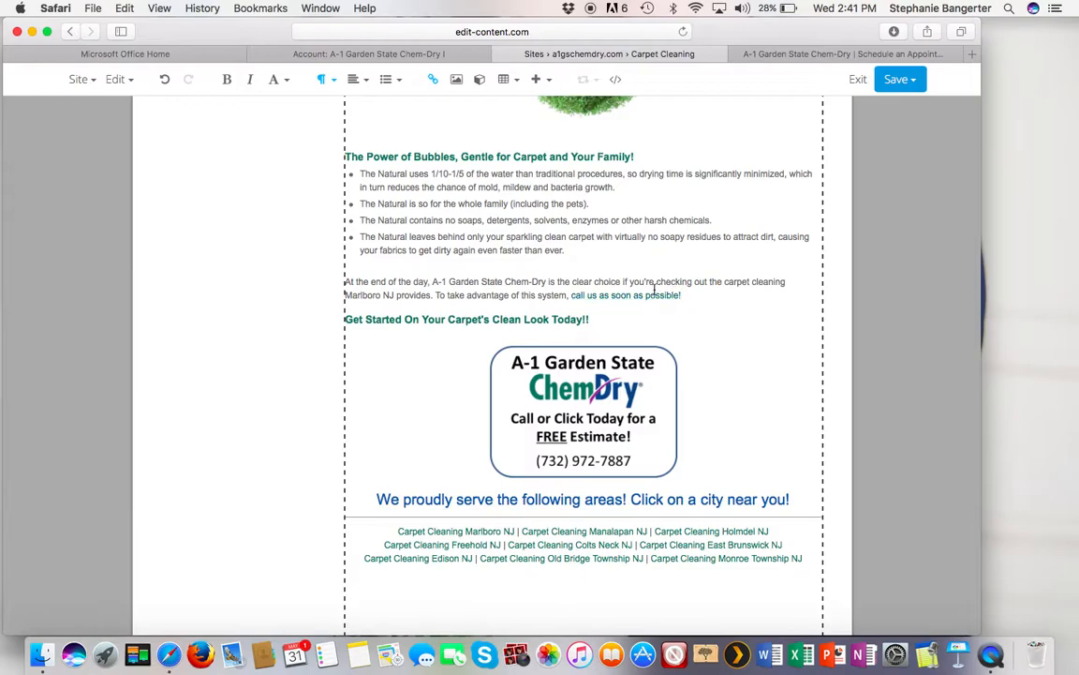
Step: Insert a blank line between the "call us as soon as possible!" paragraph and the "Get Started On Your Carpet's Clean Look Today!!" heading
scroll(695, 318, up, 20)
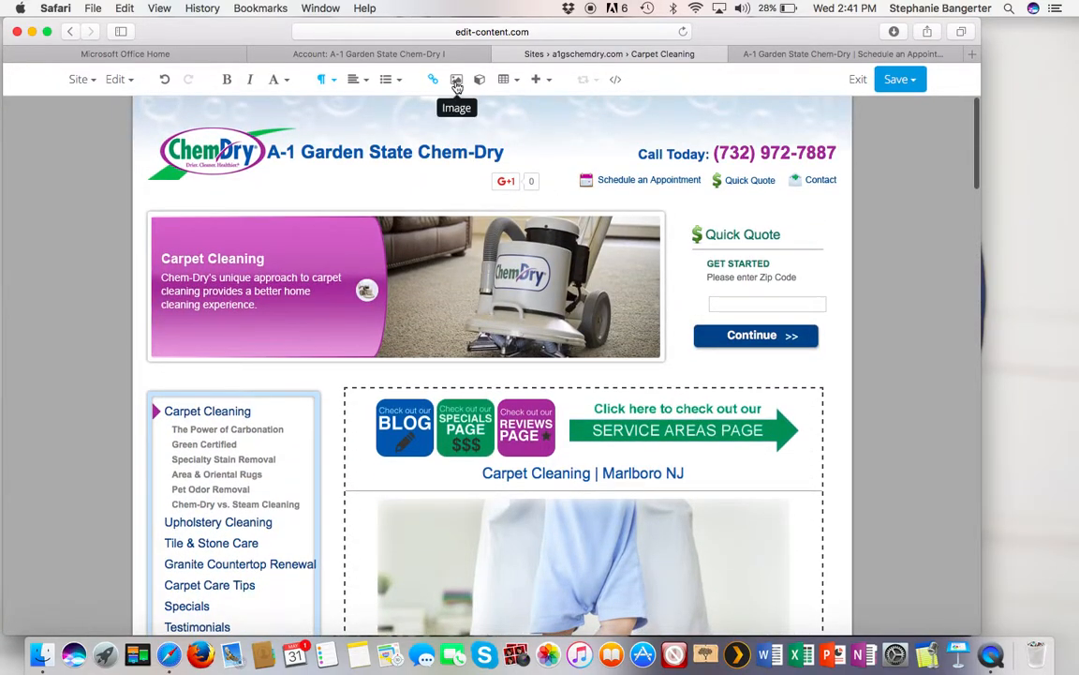
scroll(527, 338, down, 6)
scroll(528, 338, up, 6)
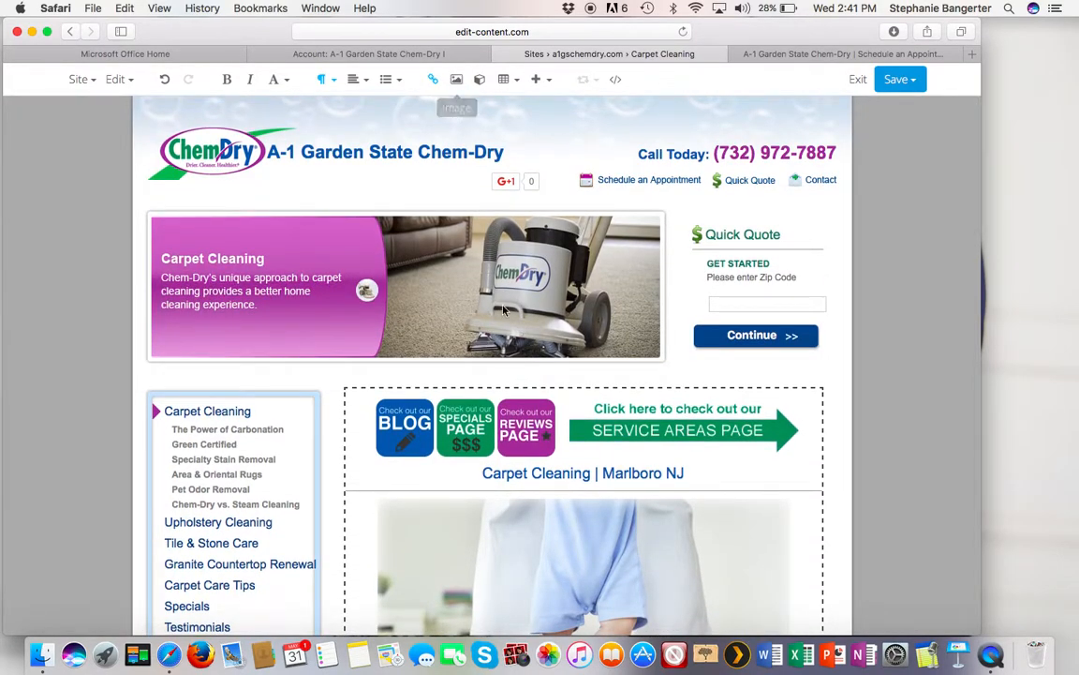
scroll(503, 311, down, 20)
scroll(520, 348, up, 6)
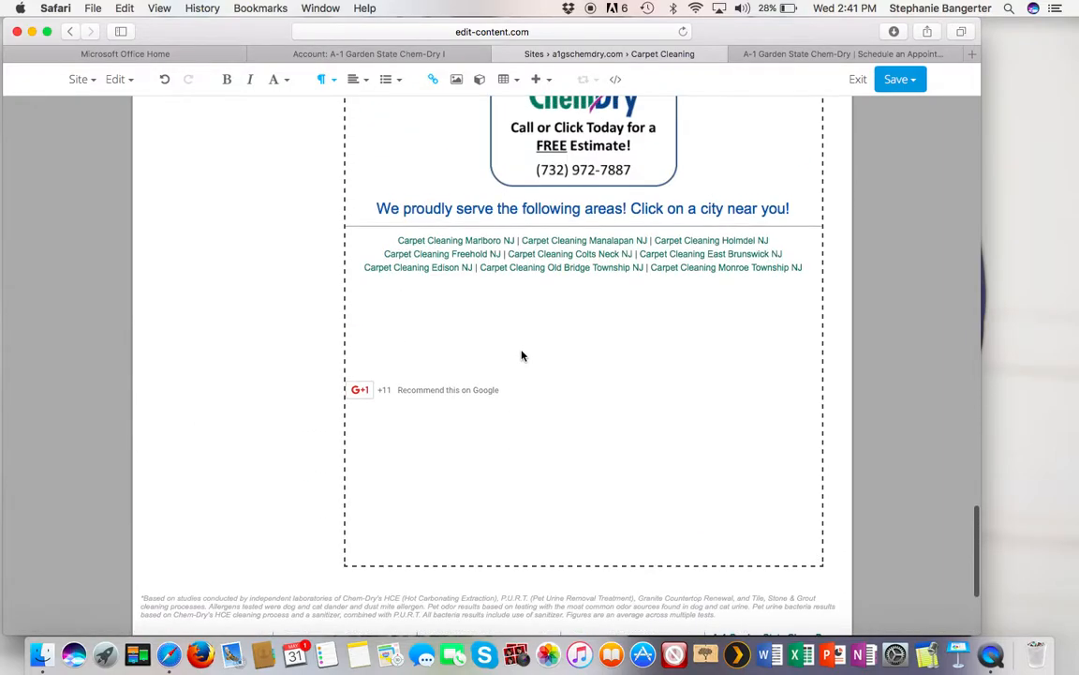
scroll(523, 345, up, 2)
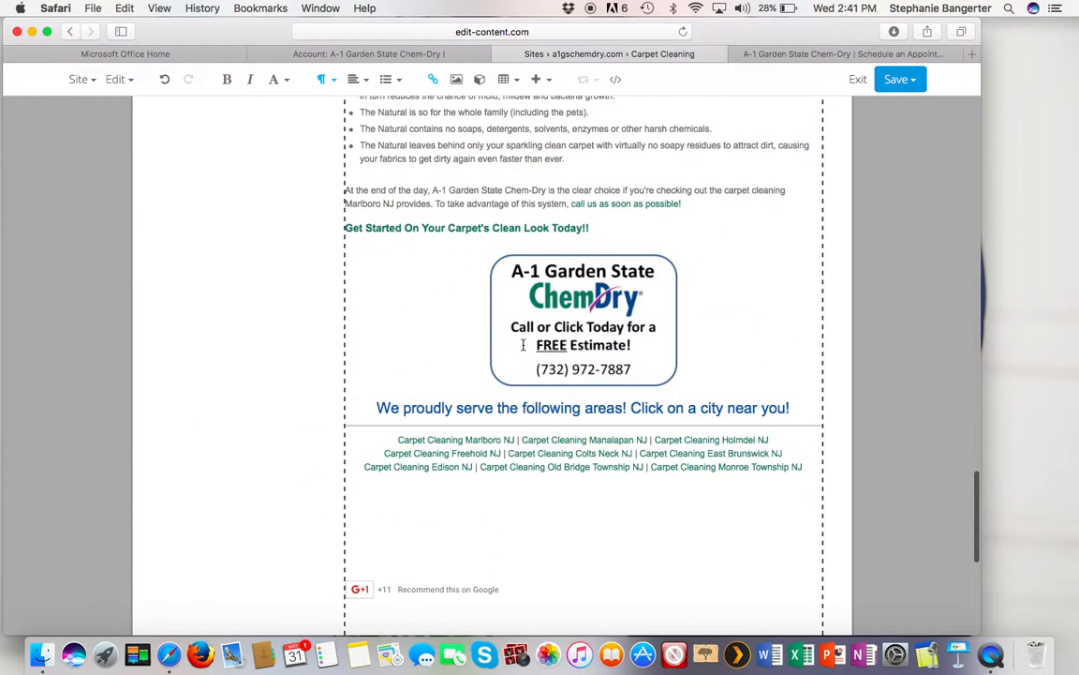
key(Return)
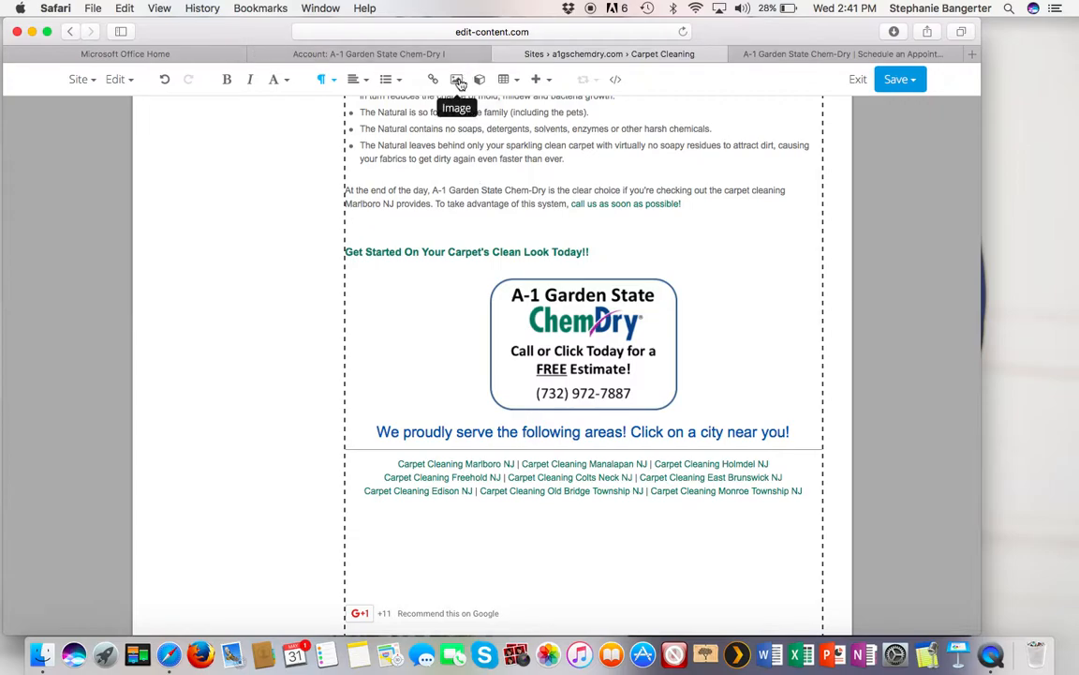
Step: Start a new image above the "Get Started On Your Carpet's Clean Look Today!!" heading and choose 93755.13surpriseface.gif from the site's stored images
click(457, 81)
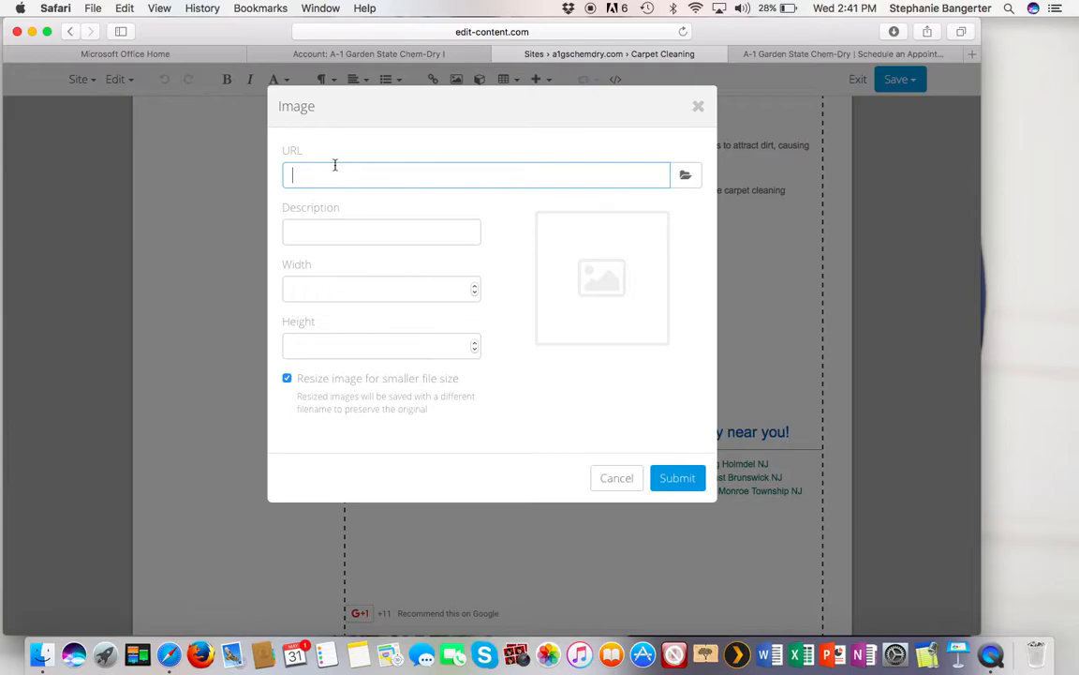
click(687, 177)
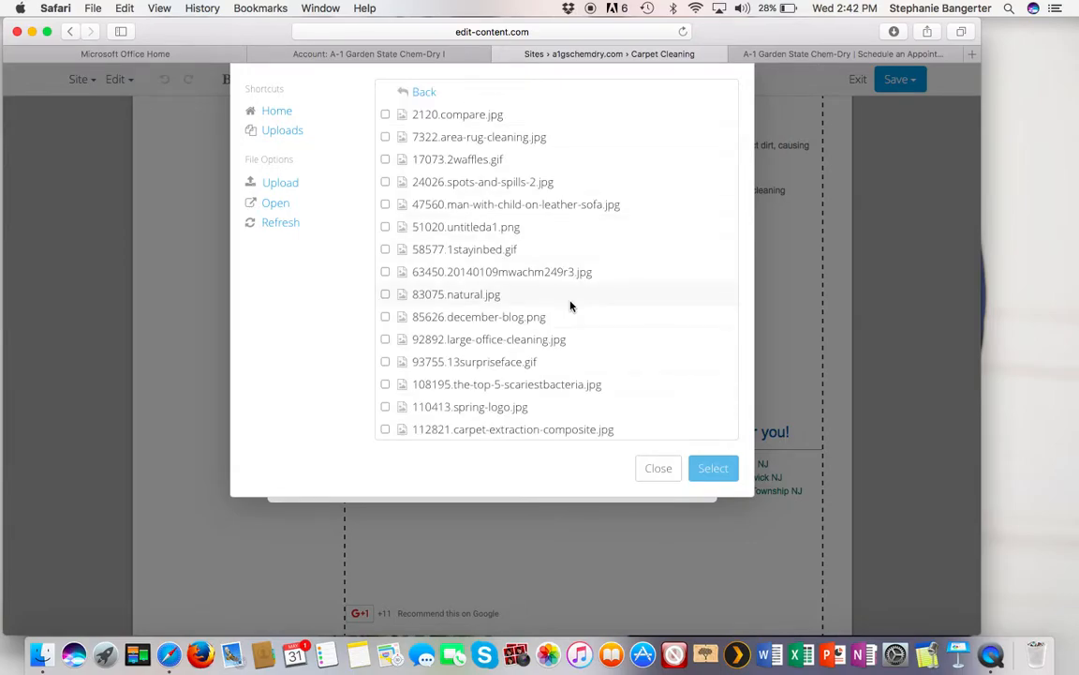
scroll(571, 304, down, 5)
scroll(571, 304, up, 2)
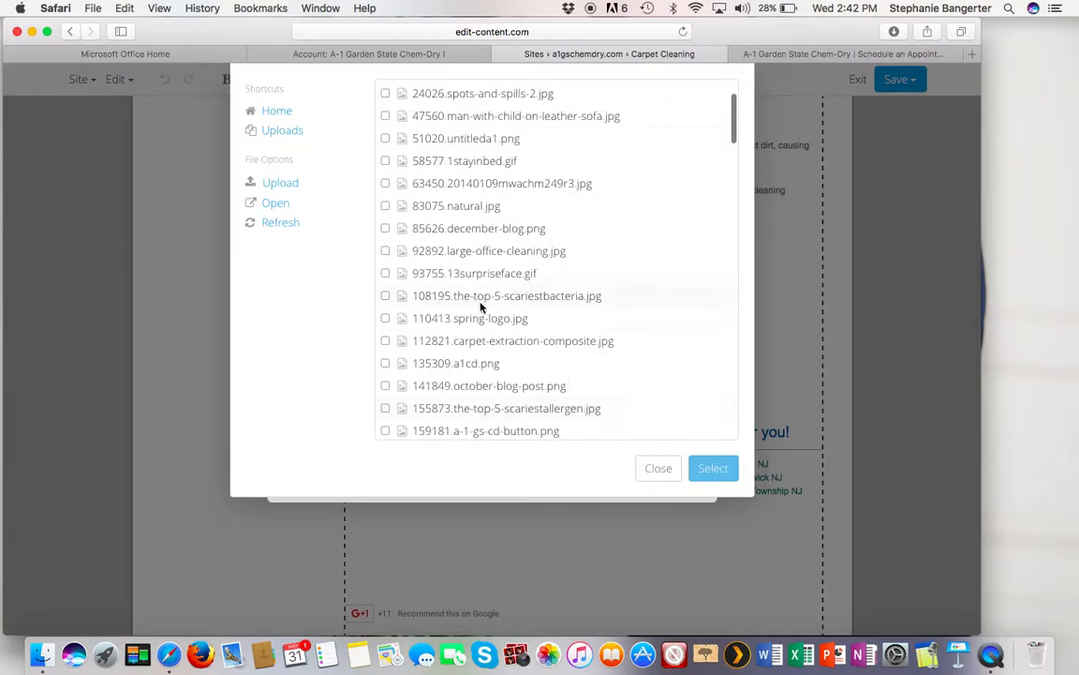
click(387, 276)
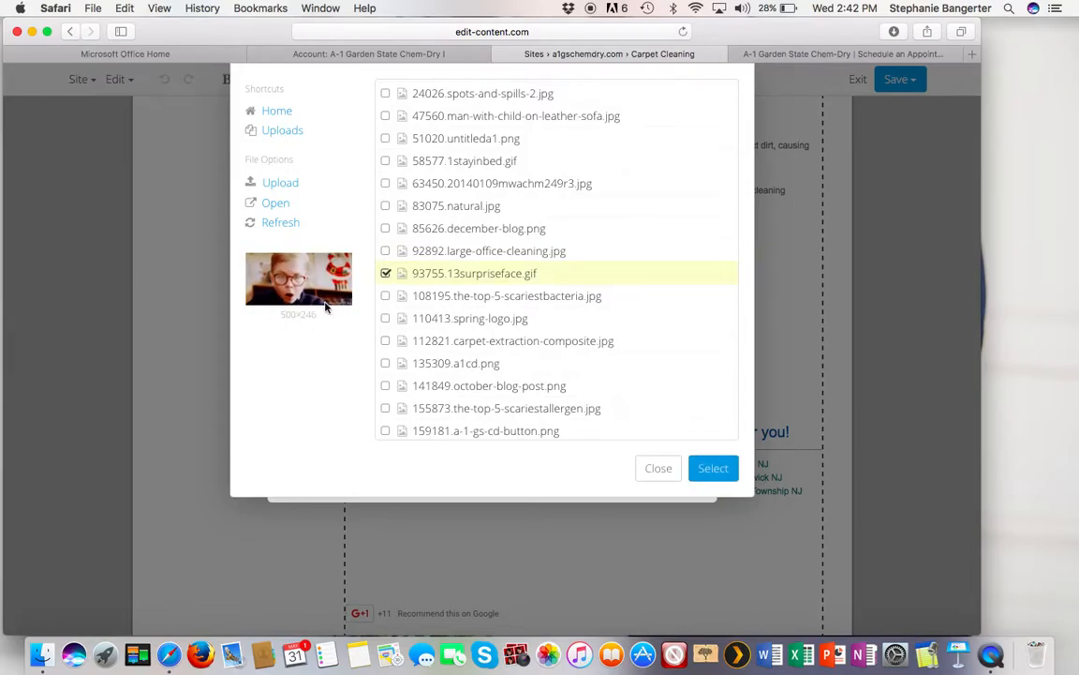
click(386, 275)
scroll(449, 299, down, 5)
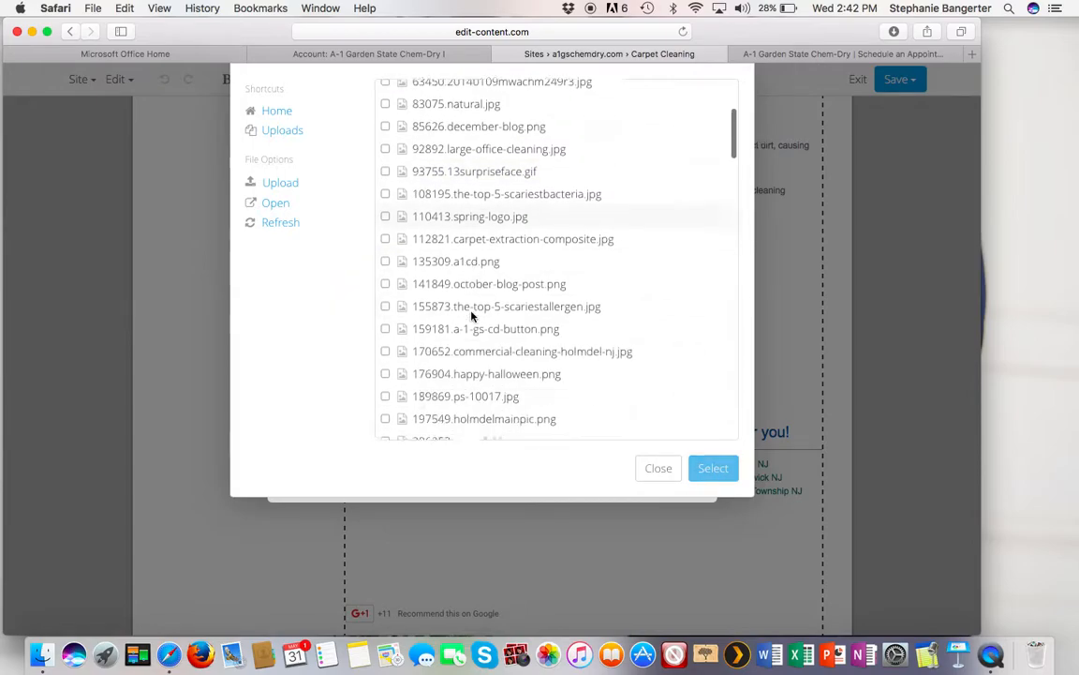
click(386, 215)
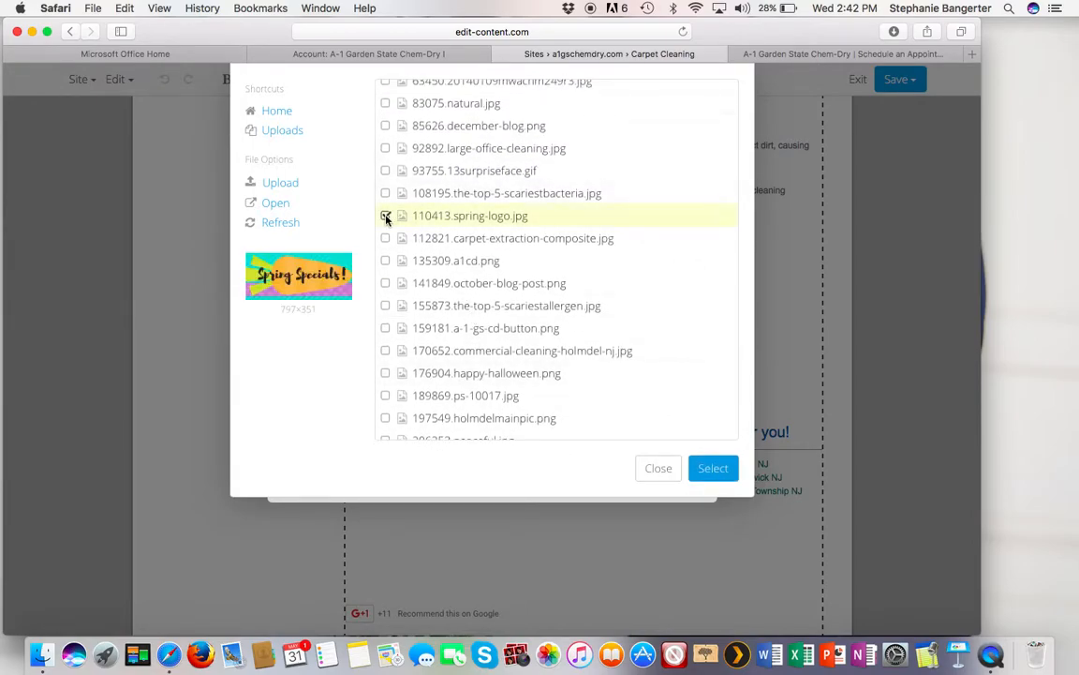
click(386, 215)
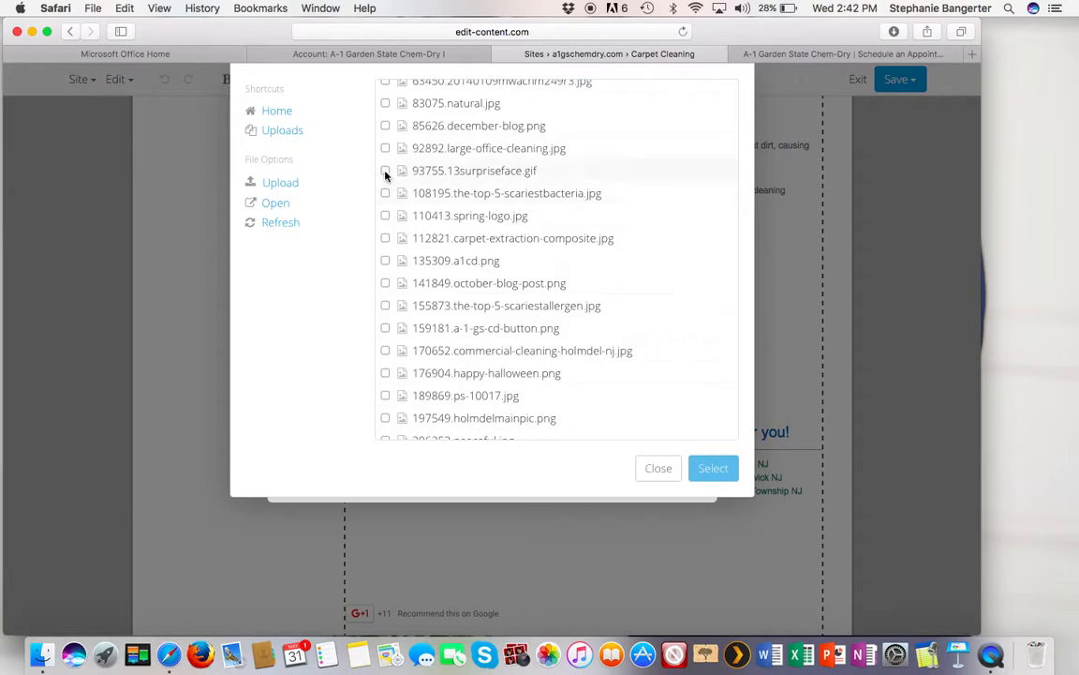
click(385, 171)
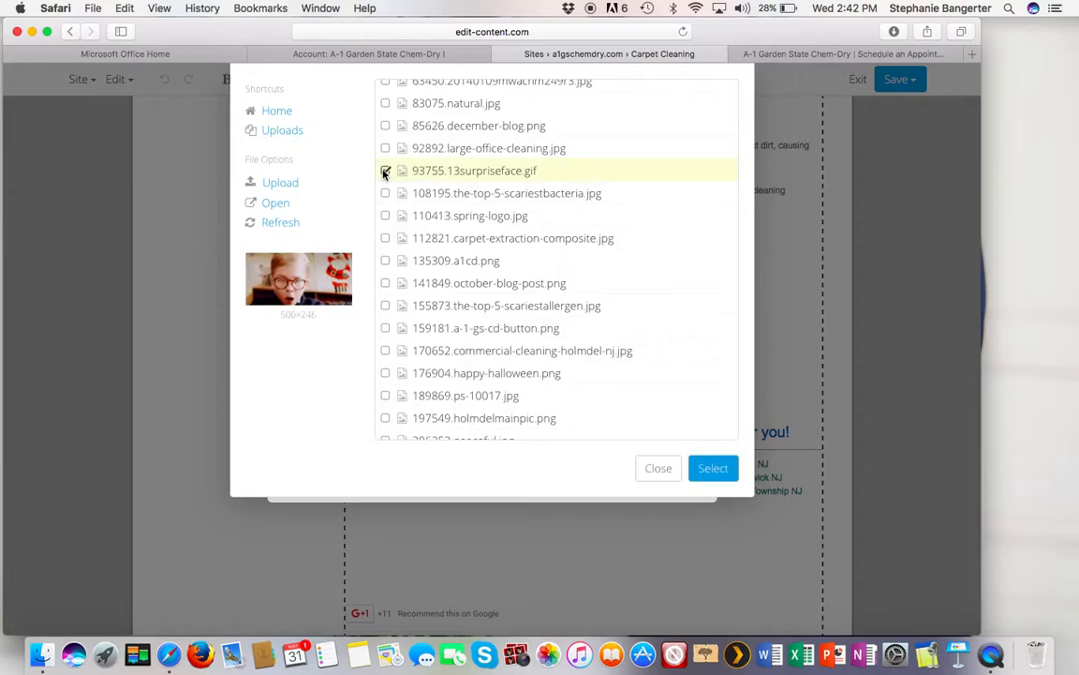
click(713, 469)
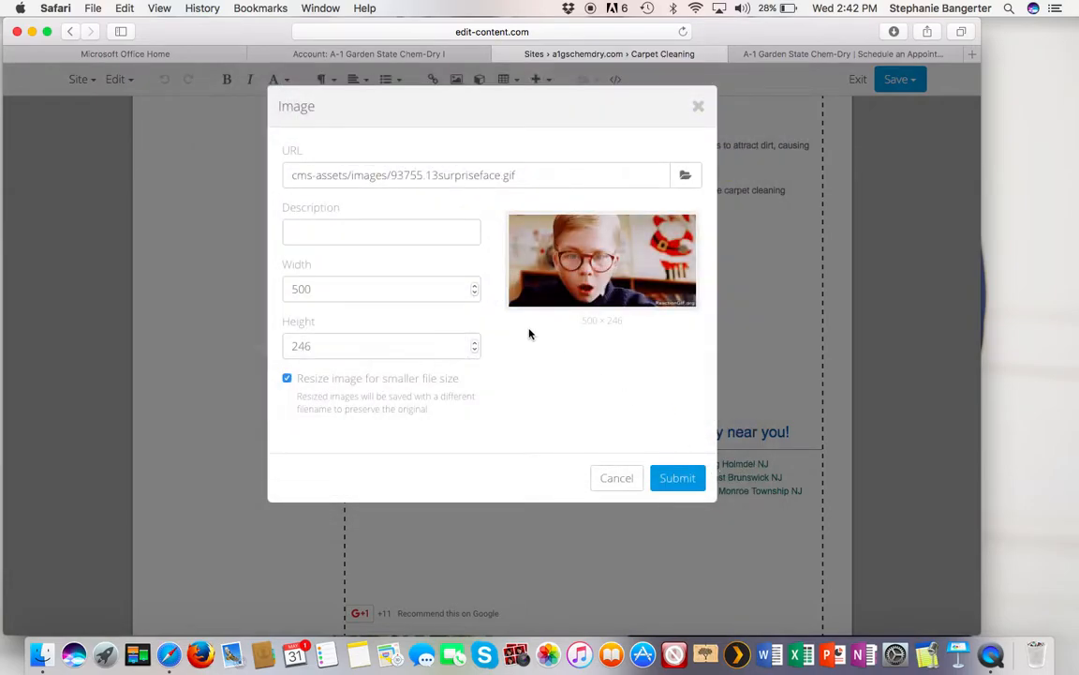
Step: Insert the image with the description "Funny Picture" and enlarge it slightly on the page
click(379, 234)
text(Funny Picture)
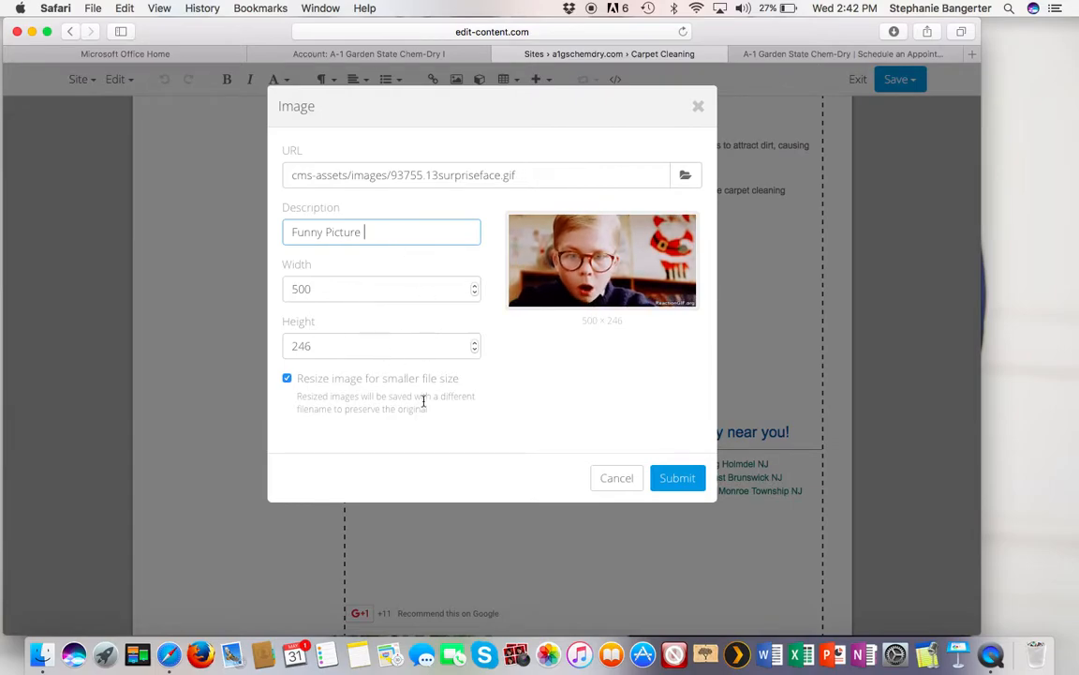
click(669, 486)
click(704, 393)
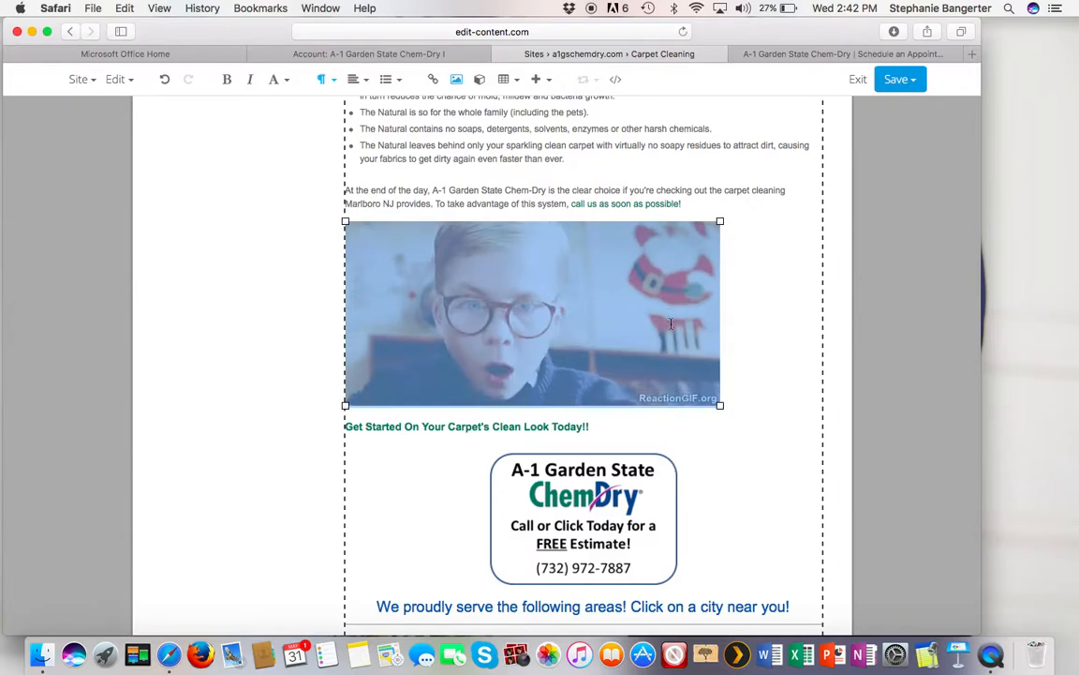
drag(721, 405, 742, 389)
click(776, 372)
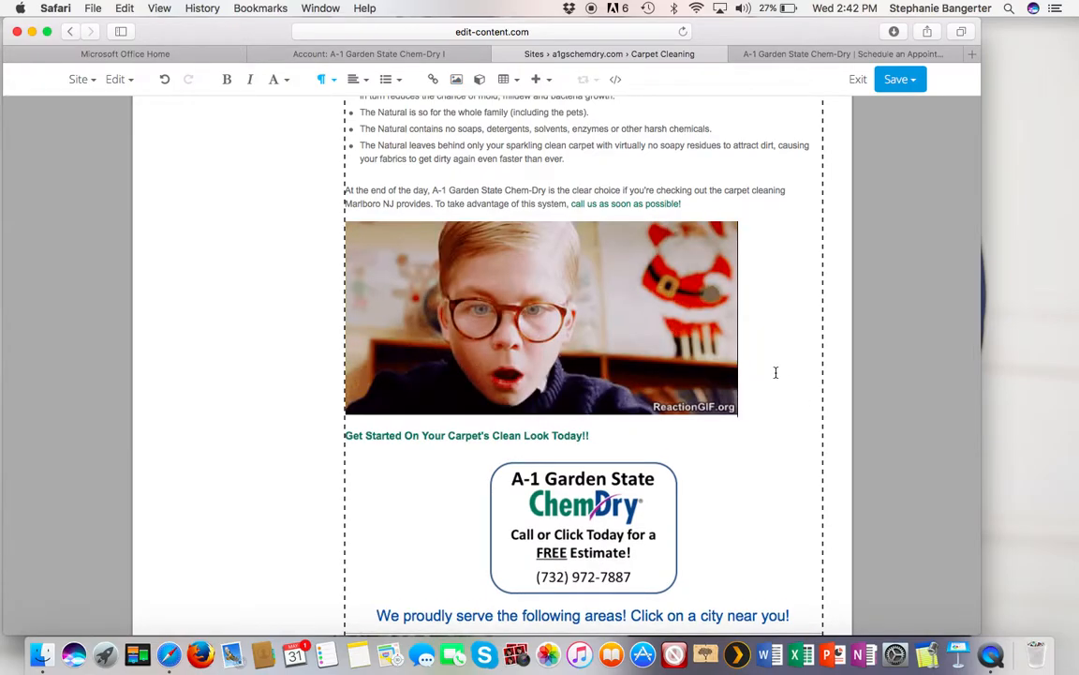
Step: Delete the inserted "Funny Picture" image from above the "Get Started On Your Carpet's Clean Look Today!!" heading
scroll(800, 392, up, 5)
scroll(800, 392, up, 7)
scroll(800, 391, down, 12)
scroll(801, 392, up, 2)
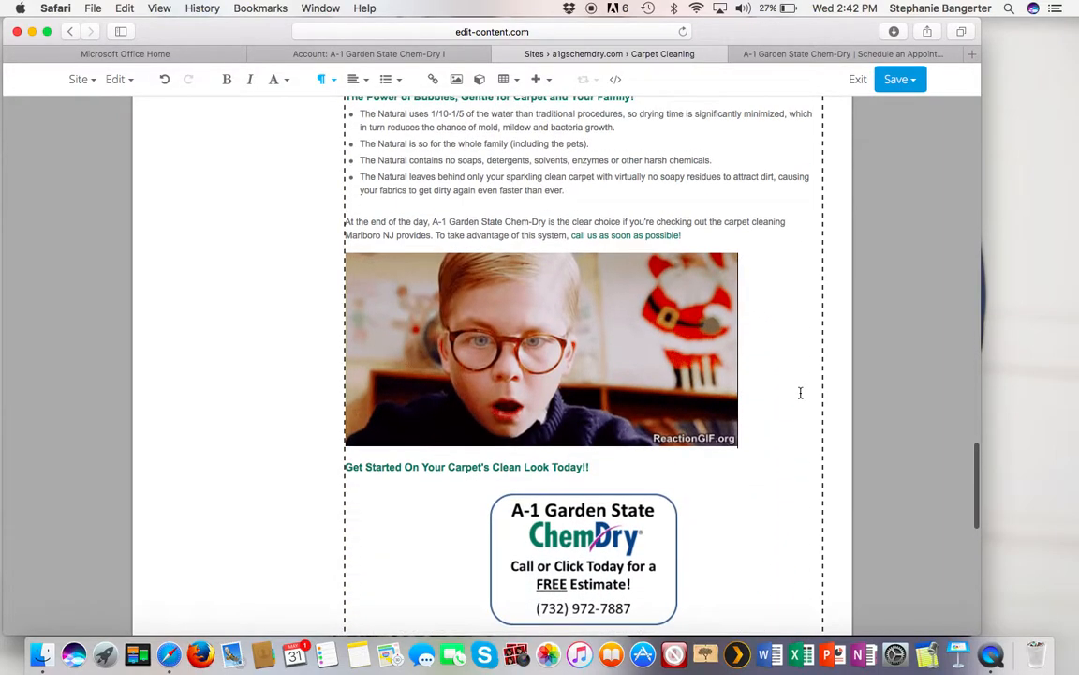
click(729, 382)
key(BackSpace)
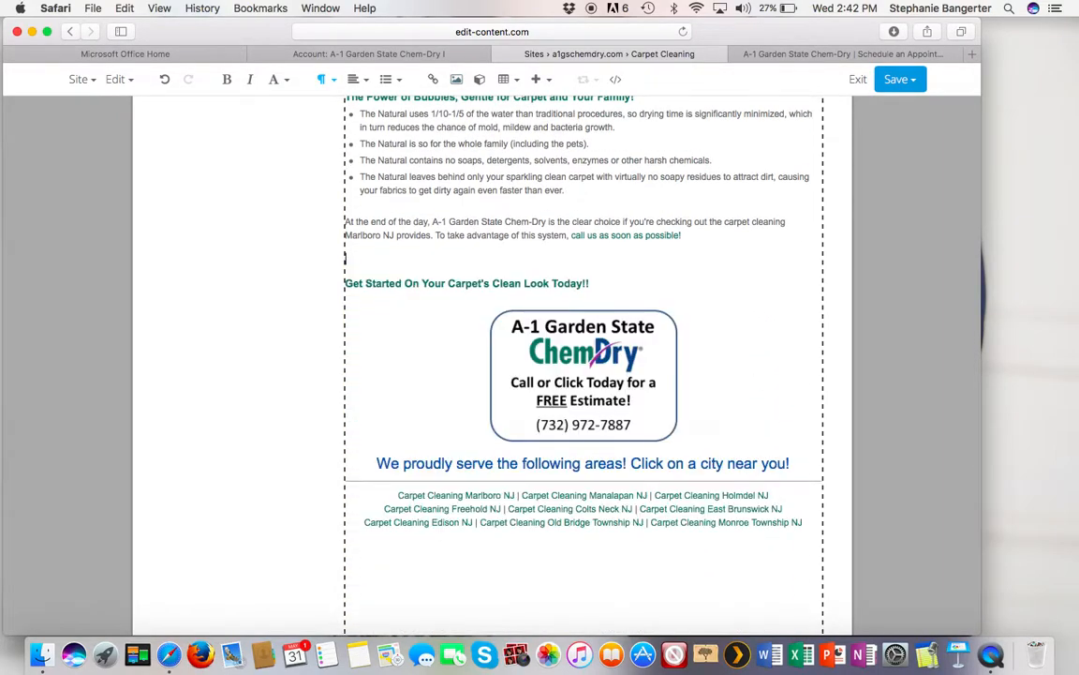
Step: Replace the main picture below the "Carpet Cleaning | Marlboro NJ" heading with the stored image 842844.spots-and-spills-1.jpg
scroll(839, 388, up, 20)
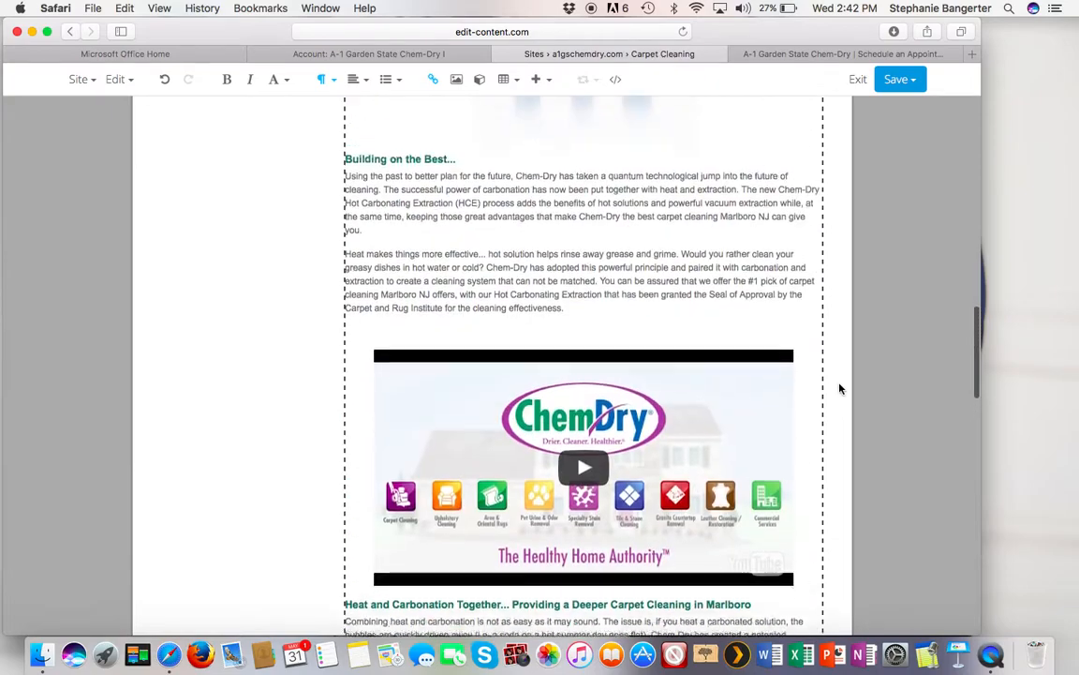
scroll(840, 388, down, 5)
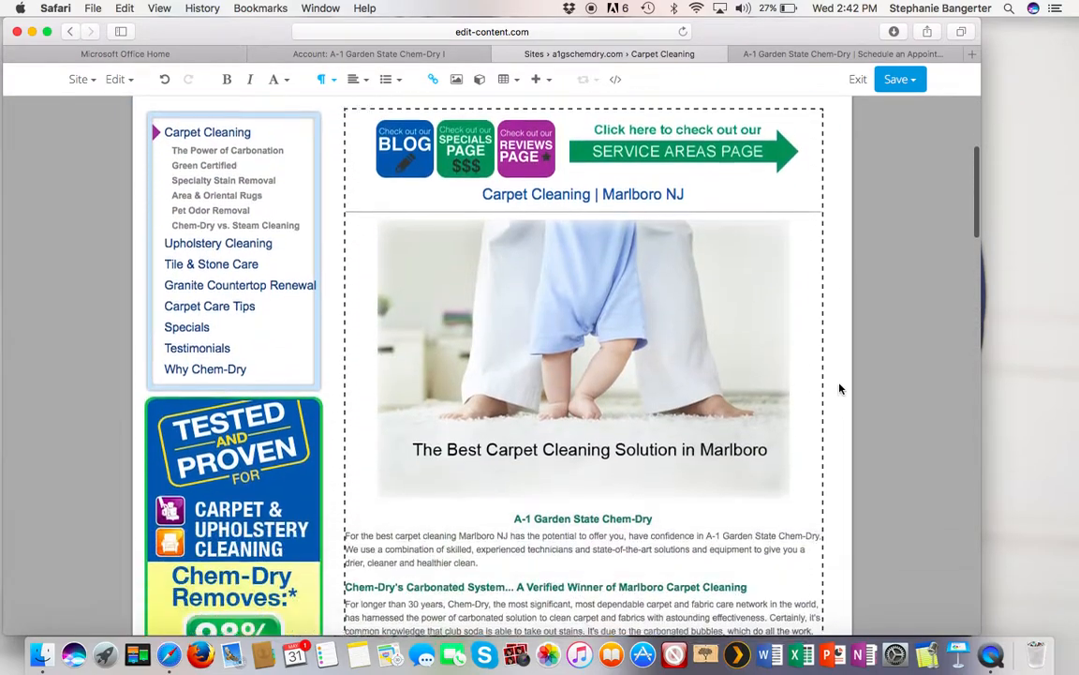
click(630, 350)
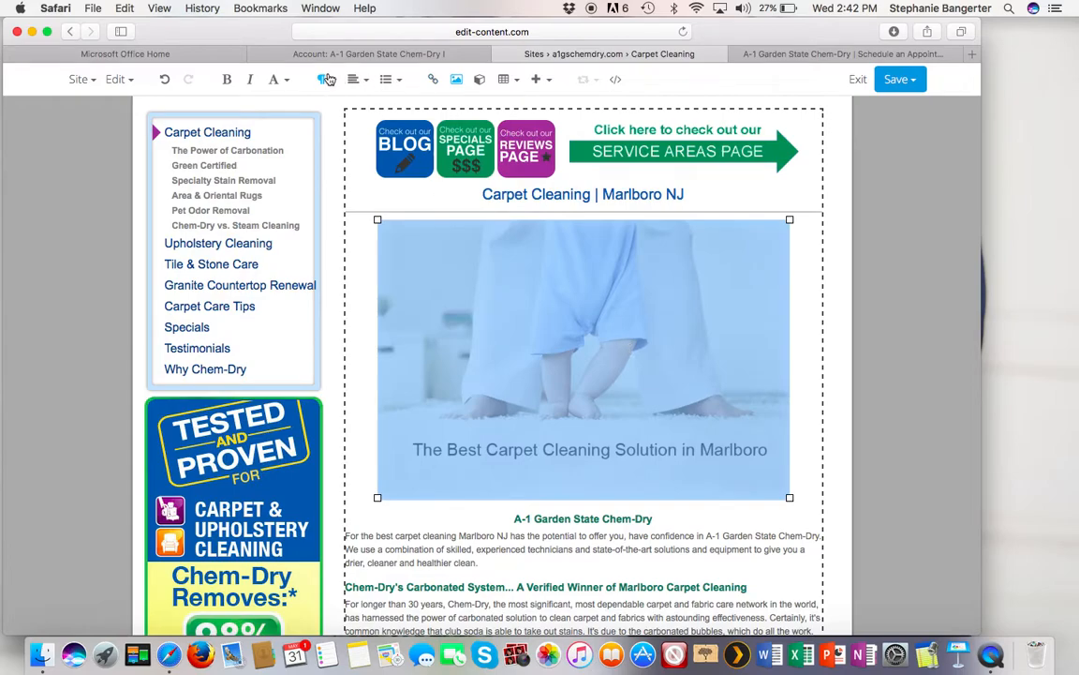
click(458, 83)
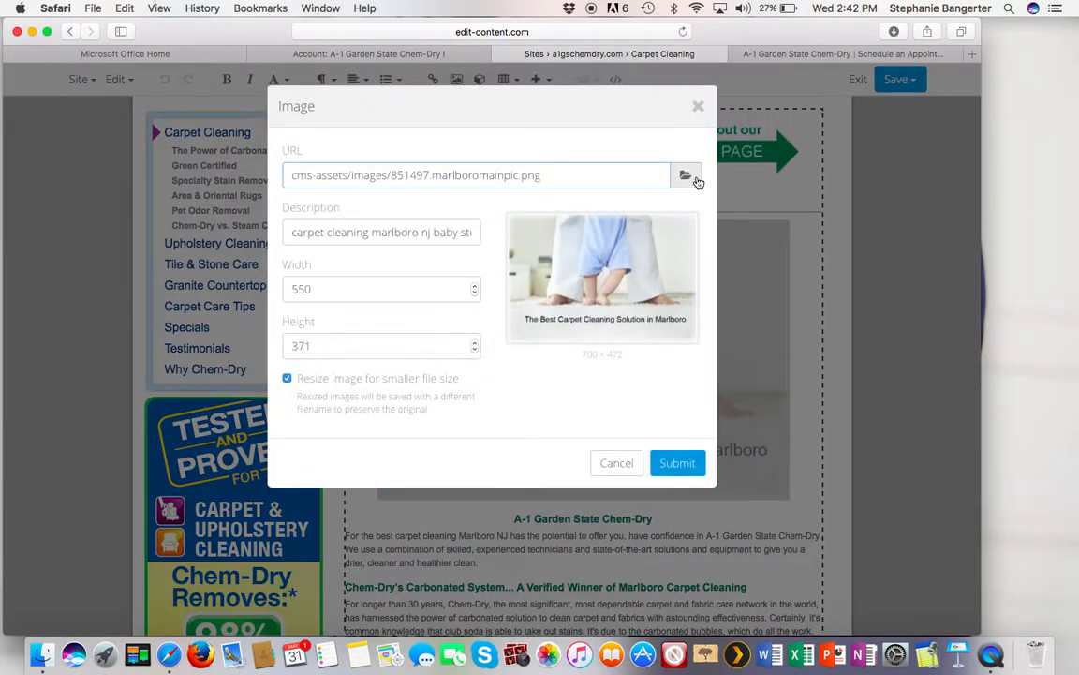
click(695, 179)
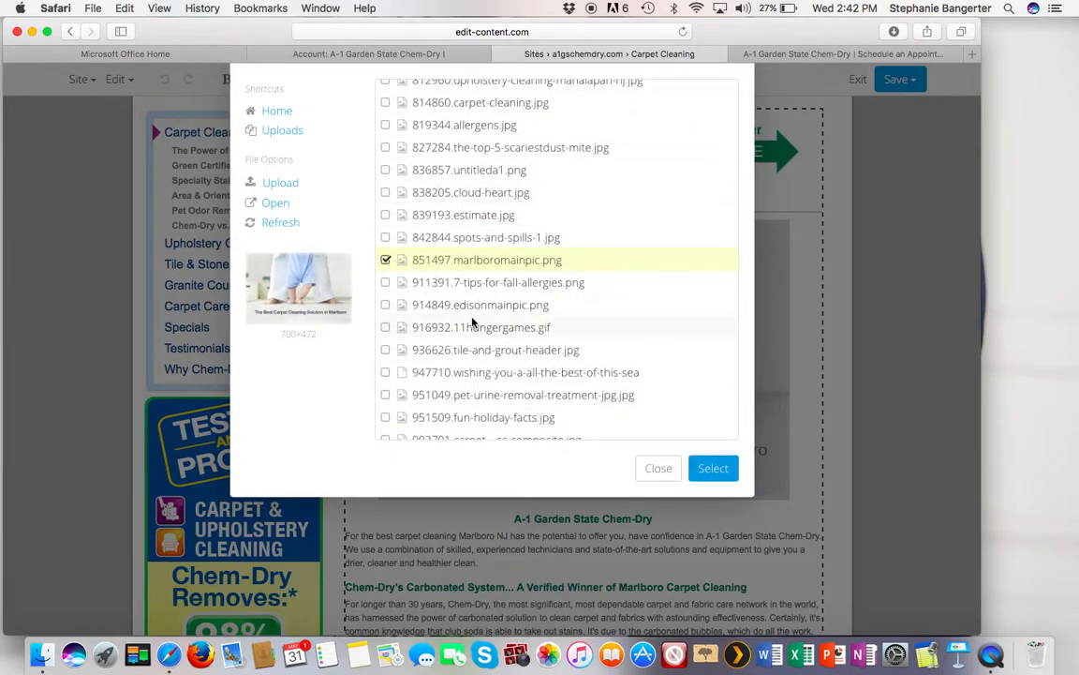
scroll(434, 297, down, 2)
scroll(417, 281, up, 15)
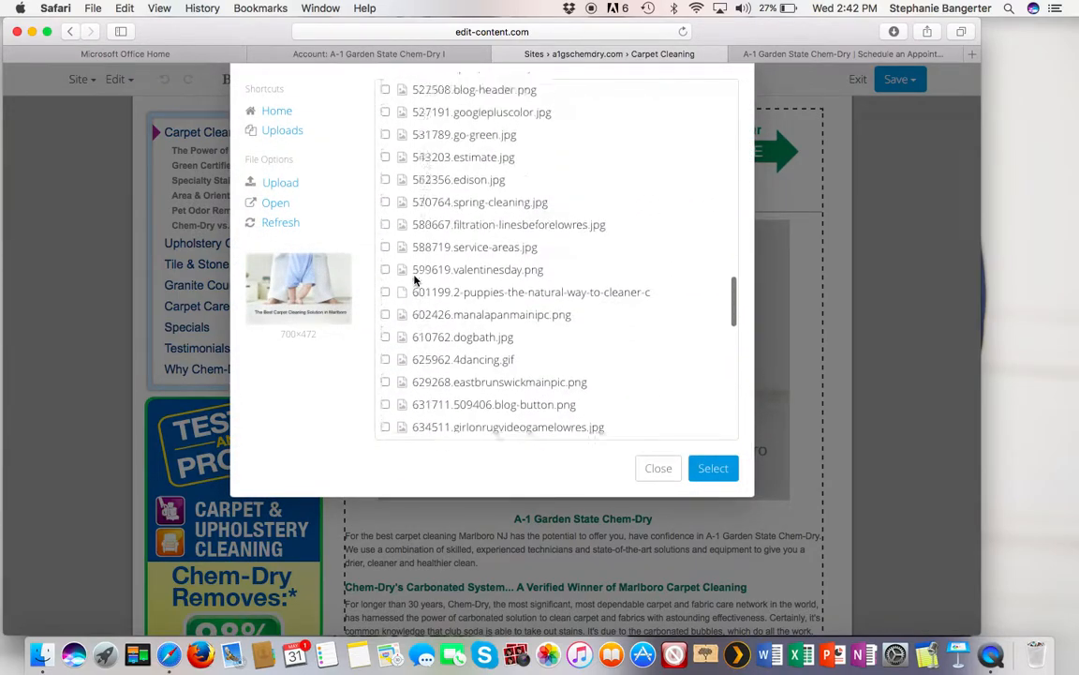
scroll(417, 279, up, 15)
scroll(417, 280, down, 20)
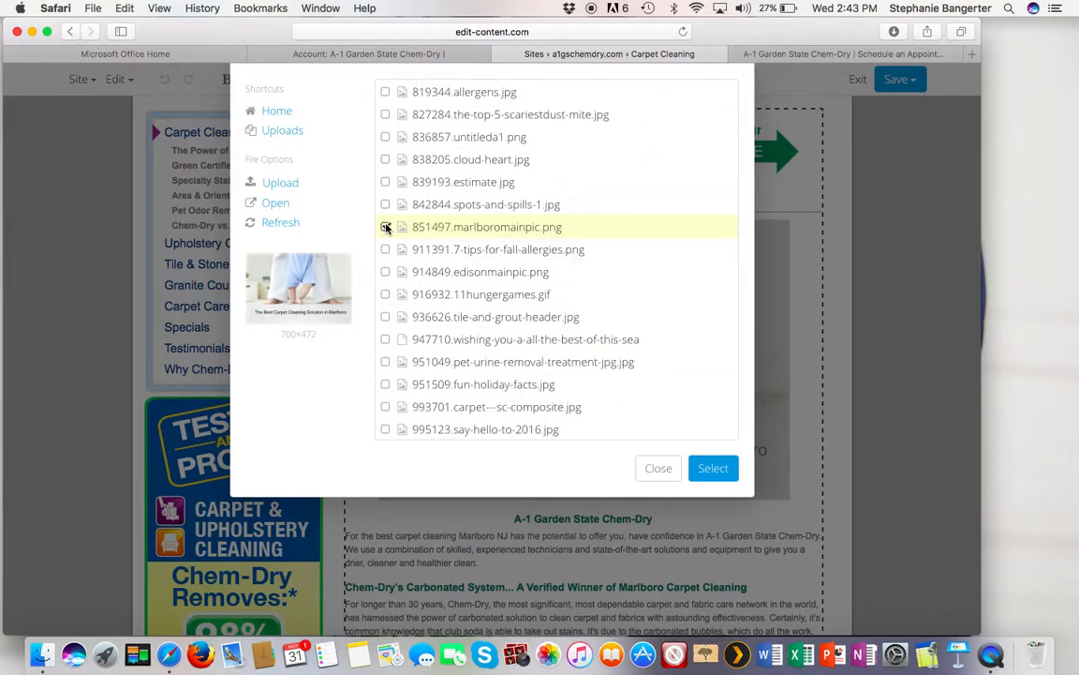
click(385, 205)
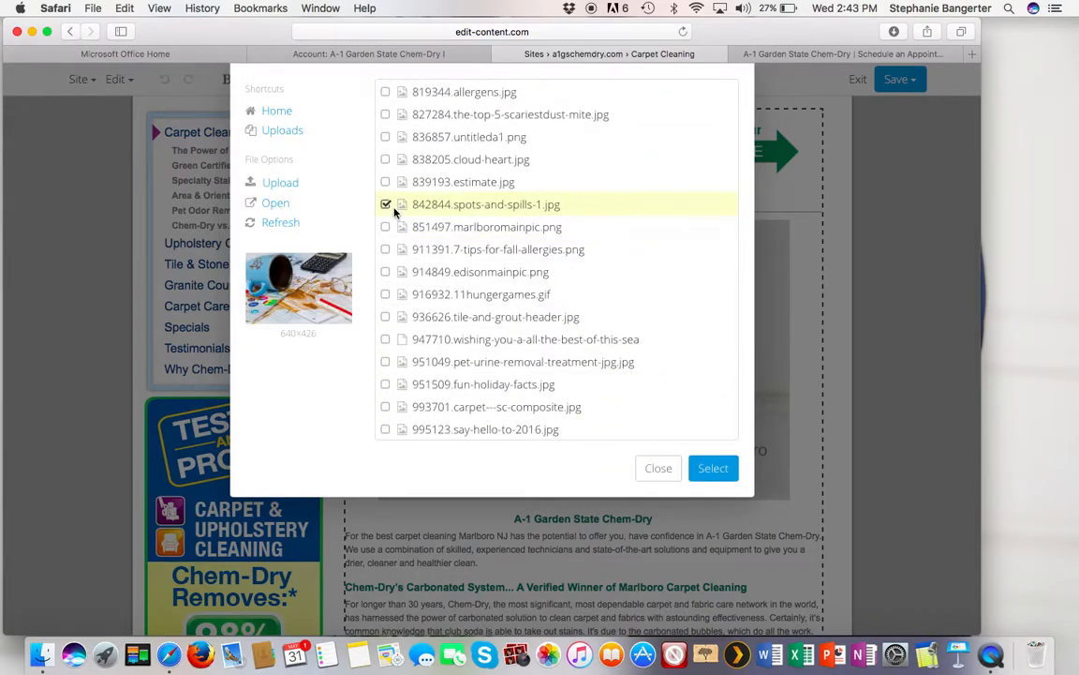
click(729, 468)
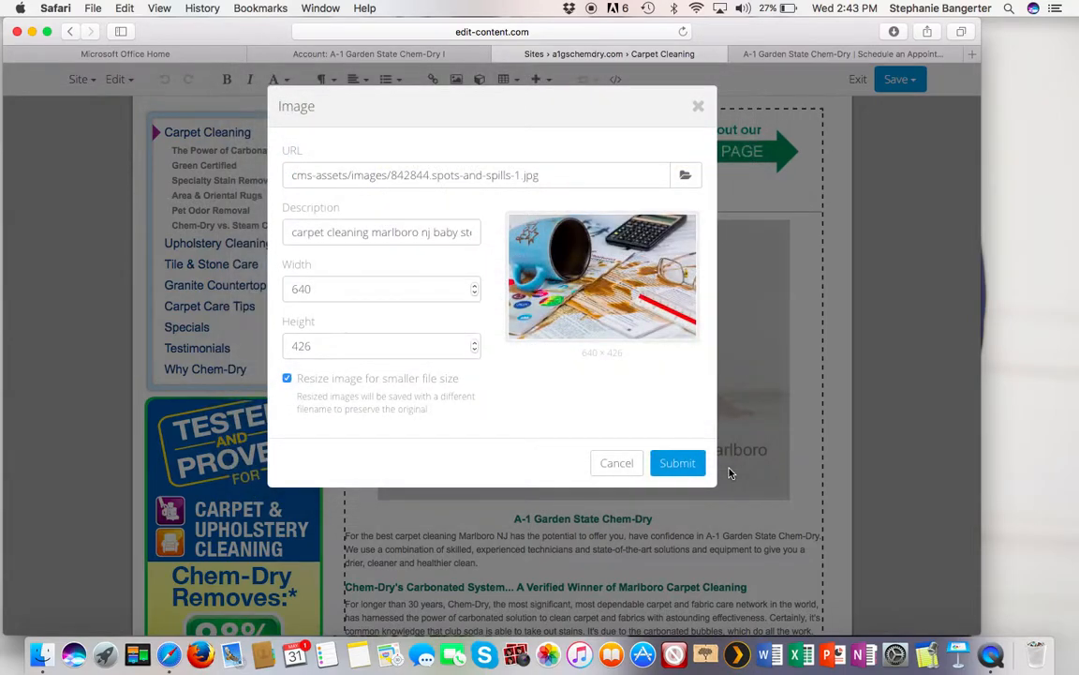
click(683, 461)
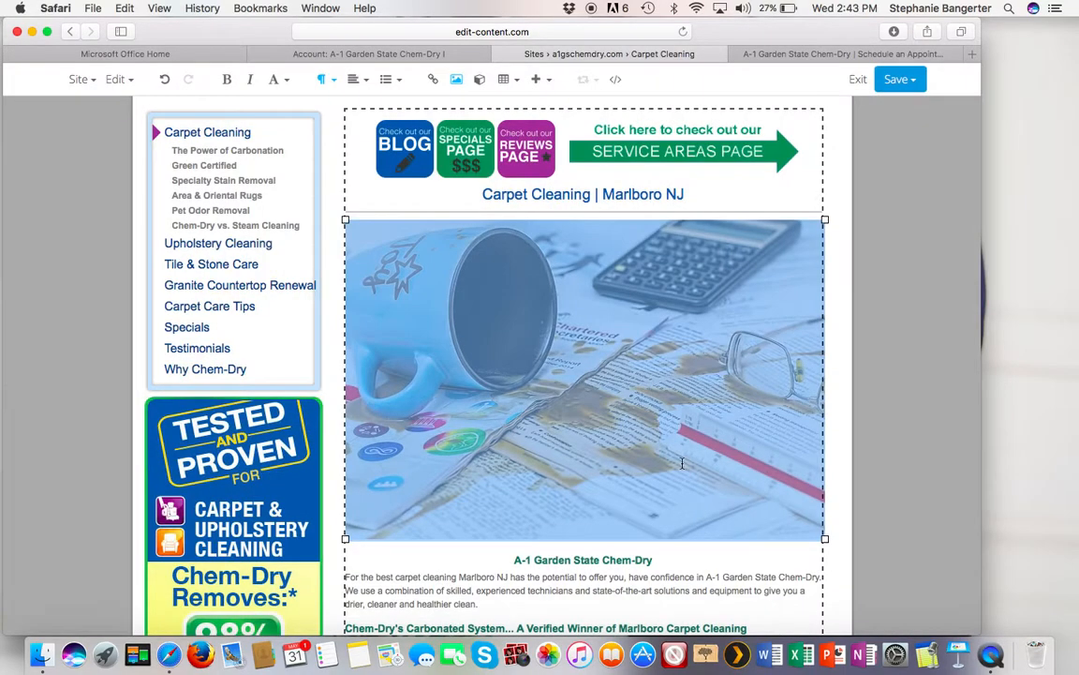
click(748, 574)
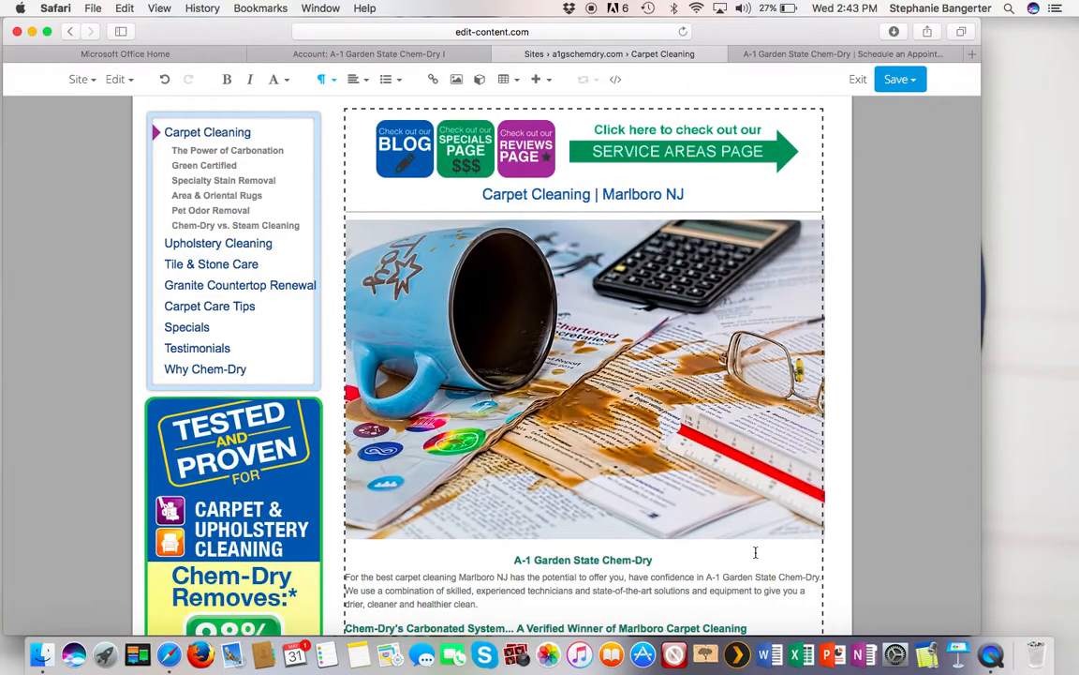
Step: Undo the replacement of the main picture and deselect it
key(super+z)
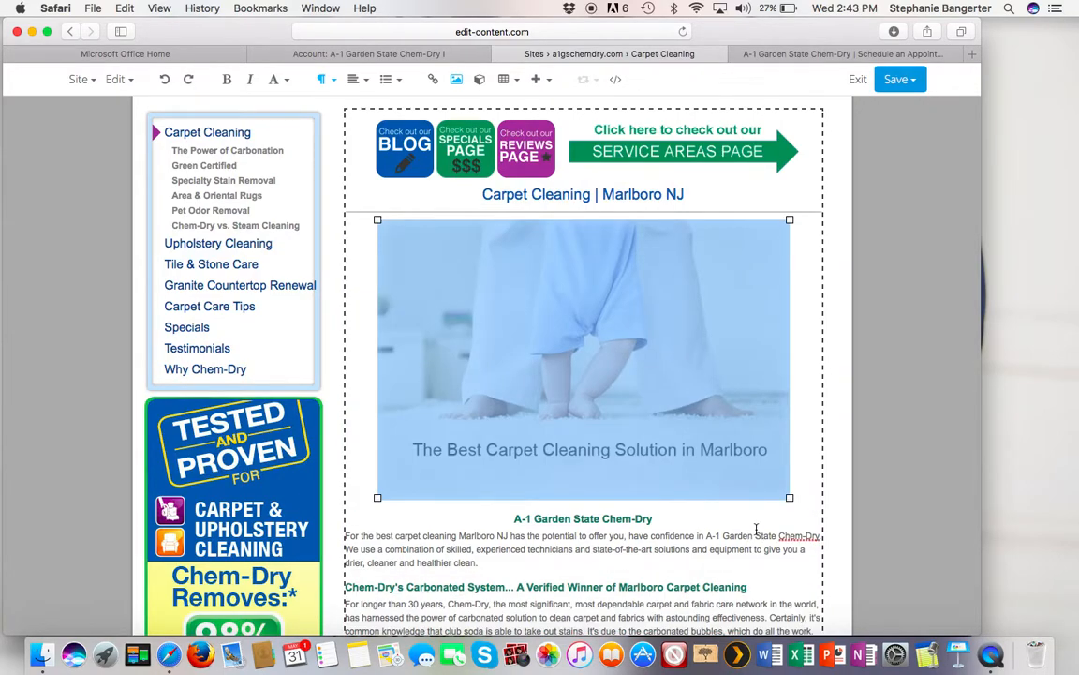
click(757, 530)
Step: Open the Embed dialog to view where third-party code goes, and cancel it without embedding anything
scroll(743, 514, up, 5)
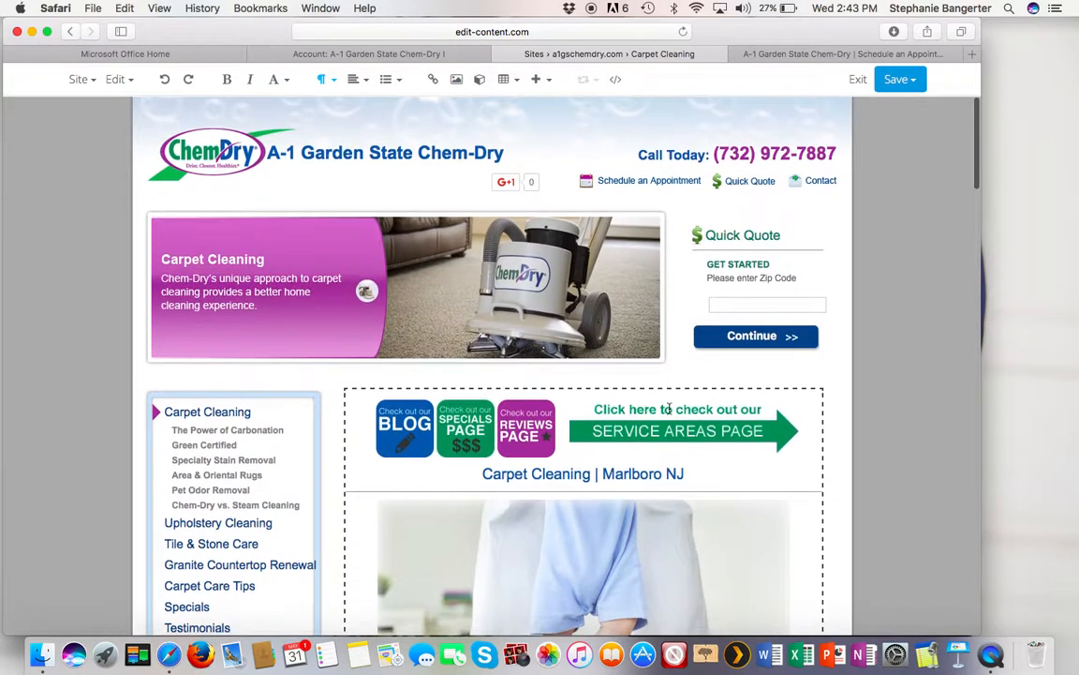
click(480, 83)
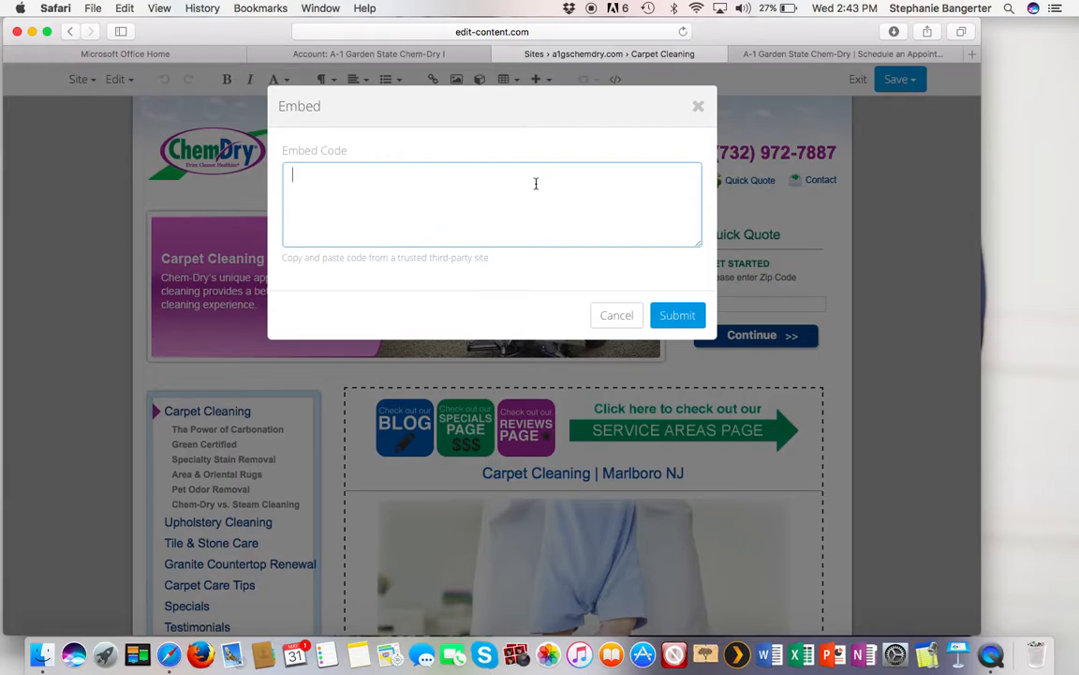
click(616, 317)
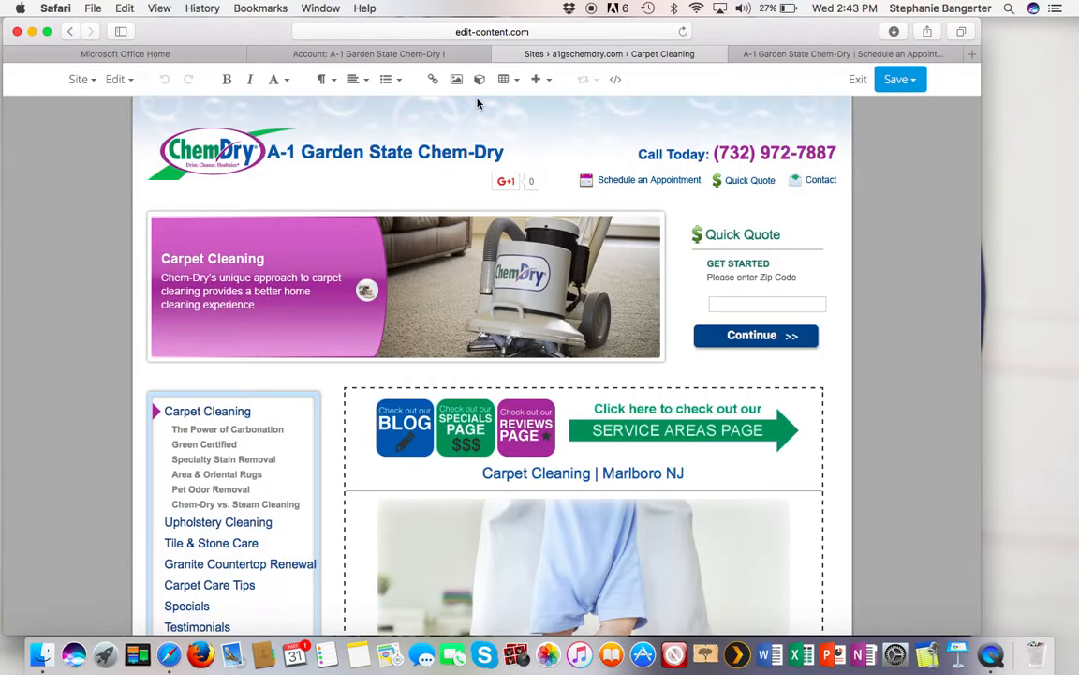
Step: Review the Insert Table settings and the available column, row and cell options without inserting a table
click(509, 82)
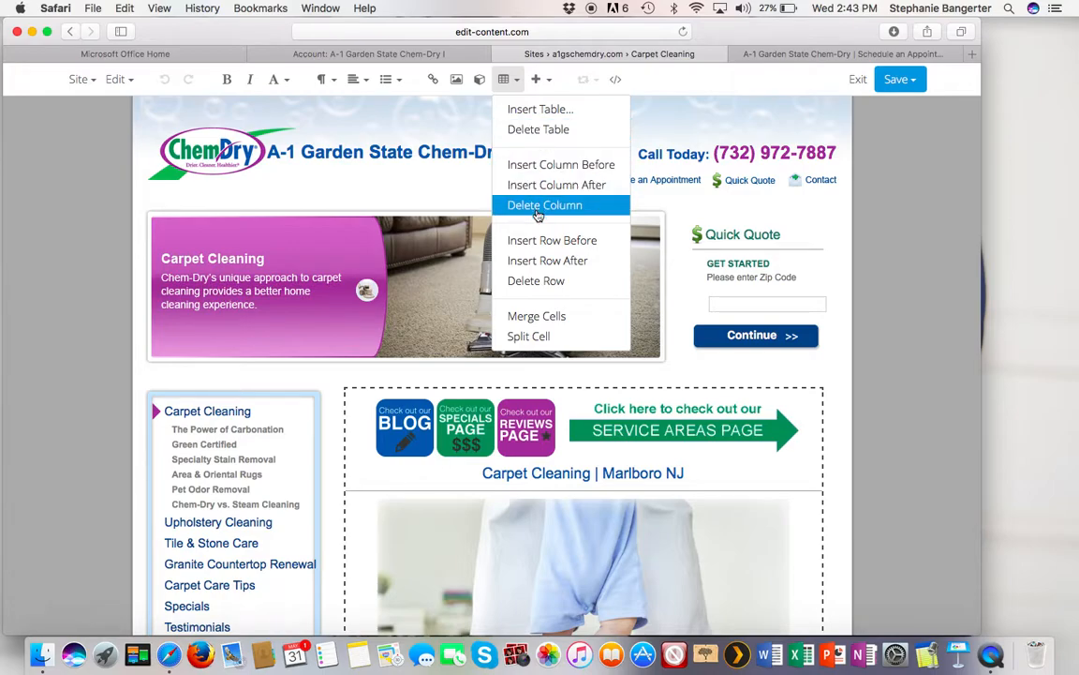
click(527, 110)
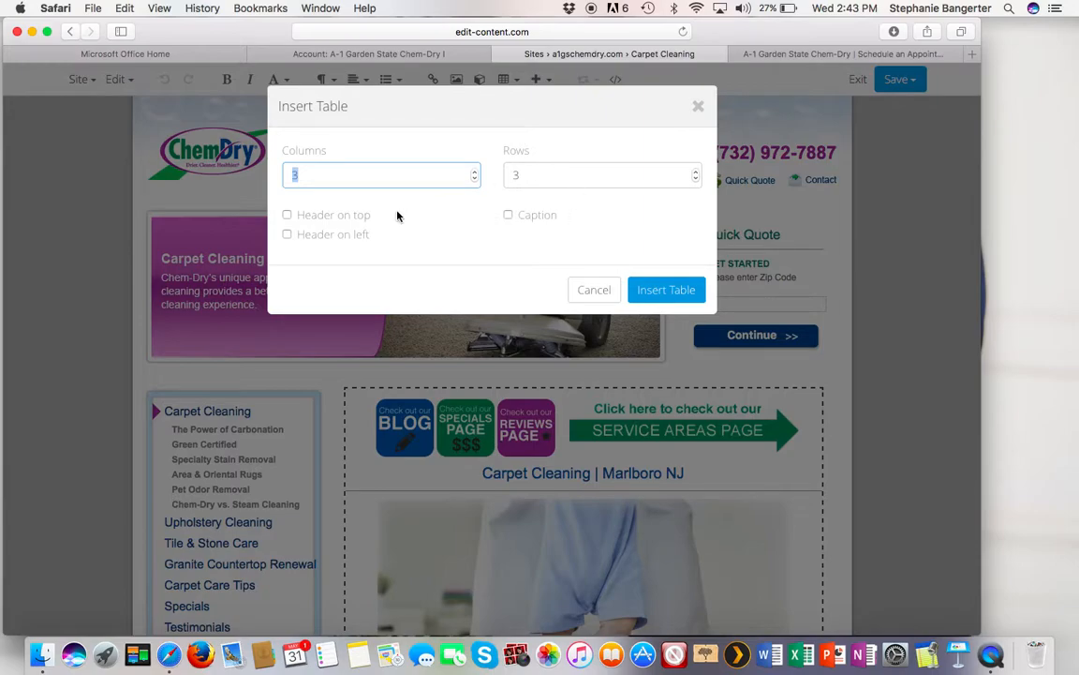
click(594, 290)
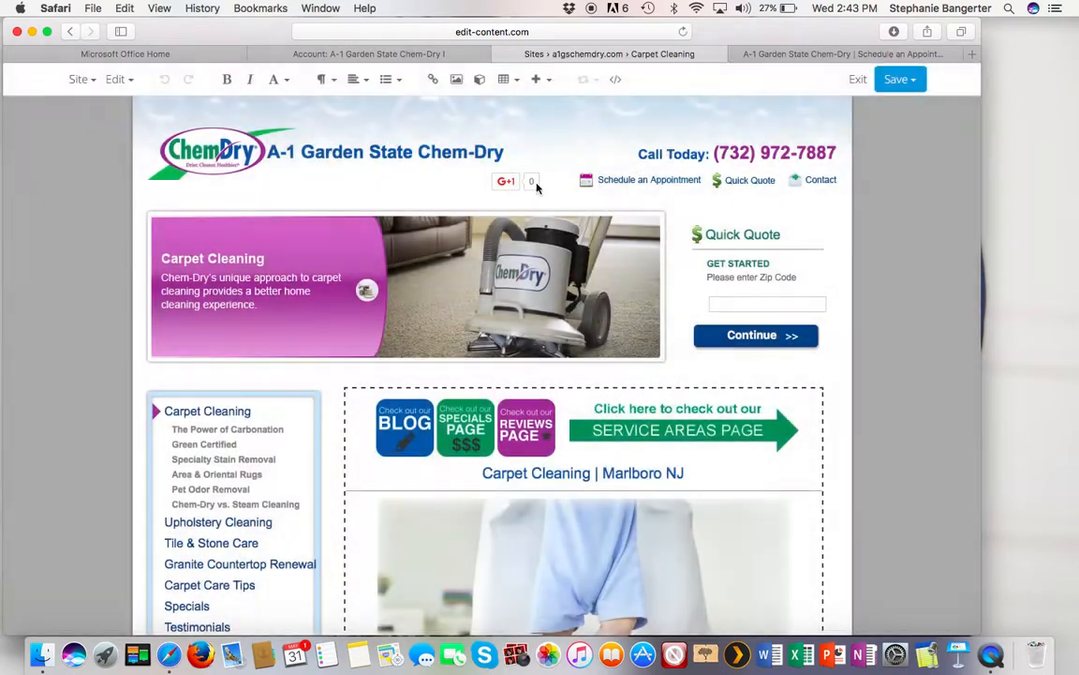
click(518, 82)
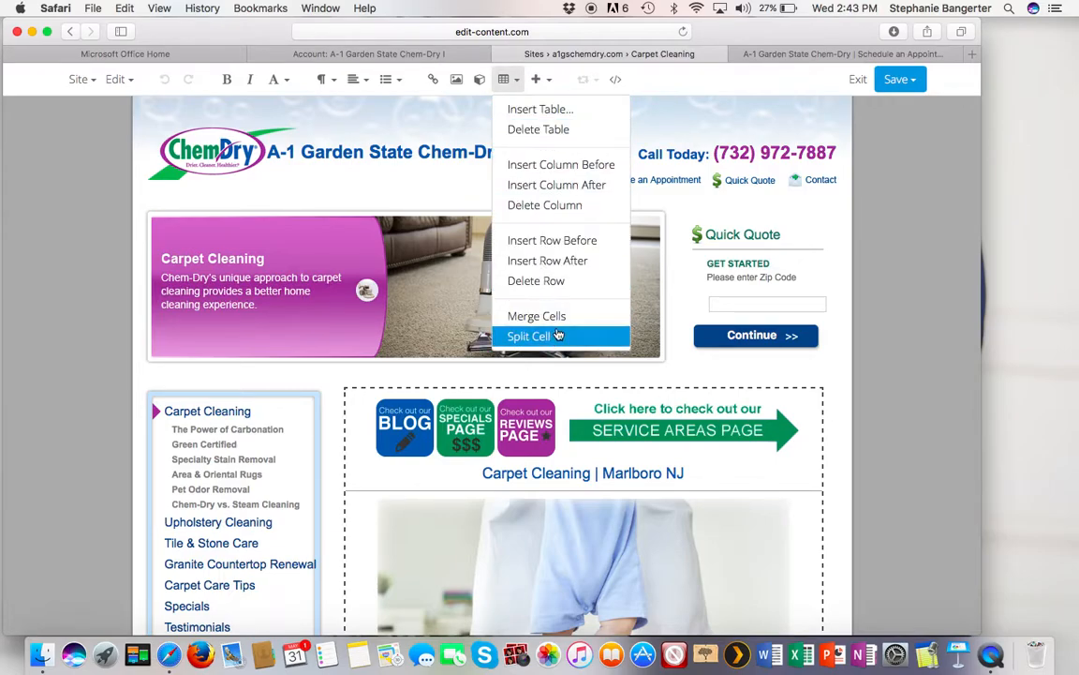
click(657, 86)
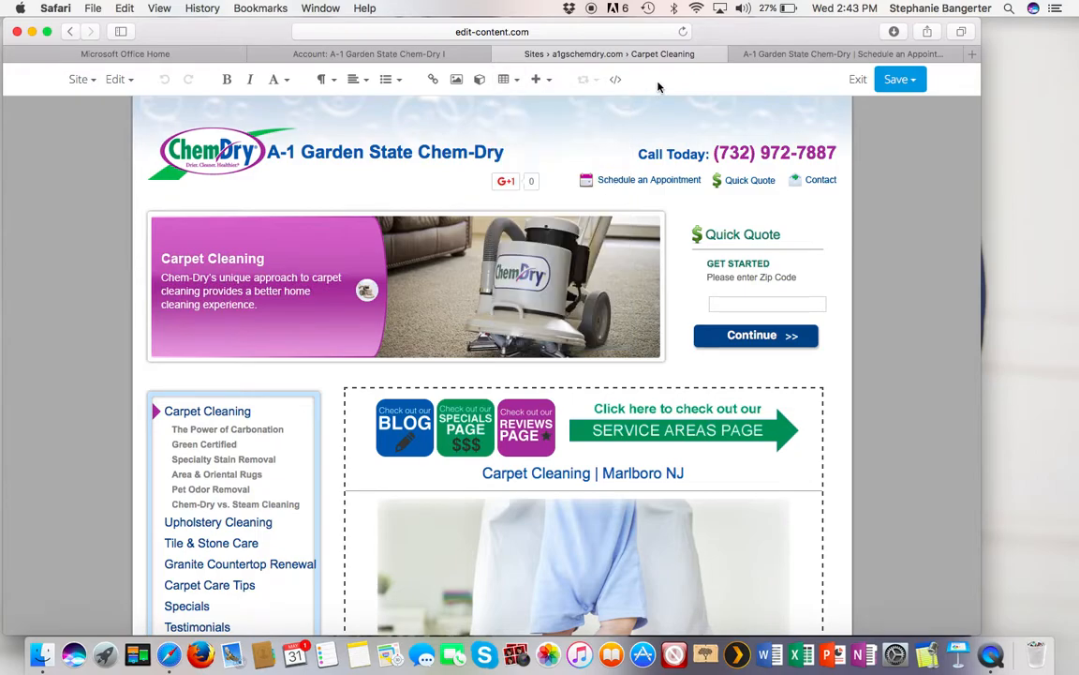
Step: Review the anchor, horizontal line and special character insert options, and look through the Carpet Cleaning page's content
click(548, 83)
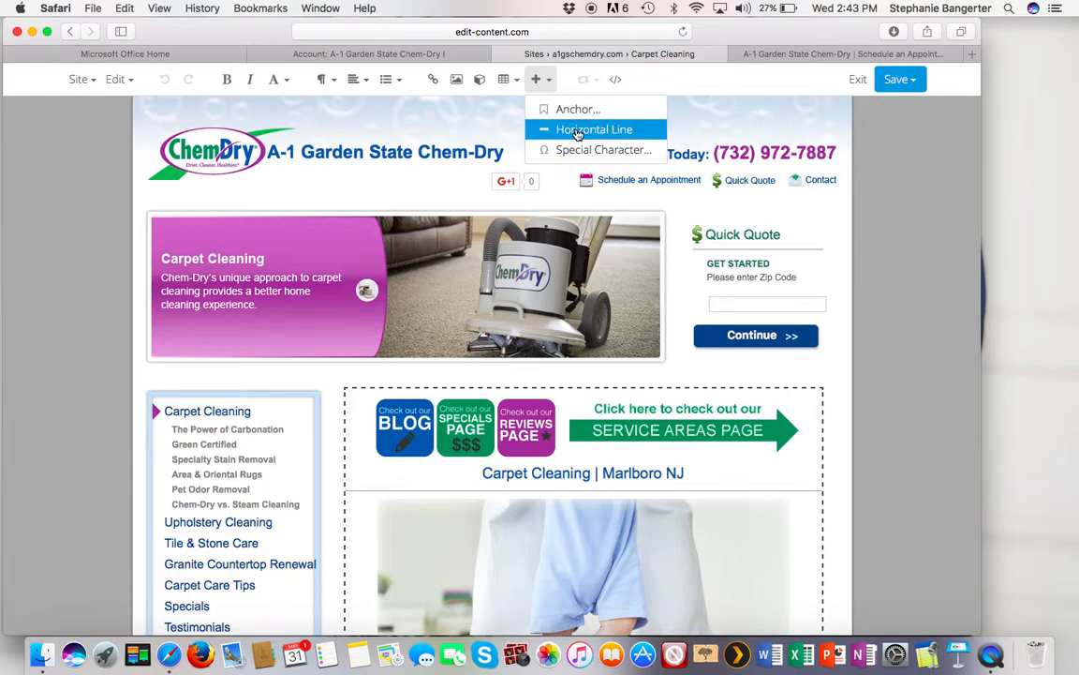
click(719, 90)
scroll(717, 215, down, 5)
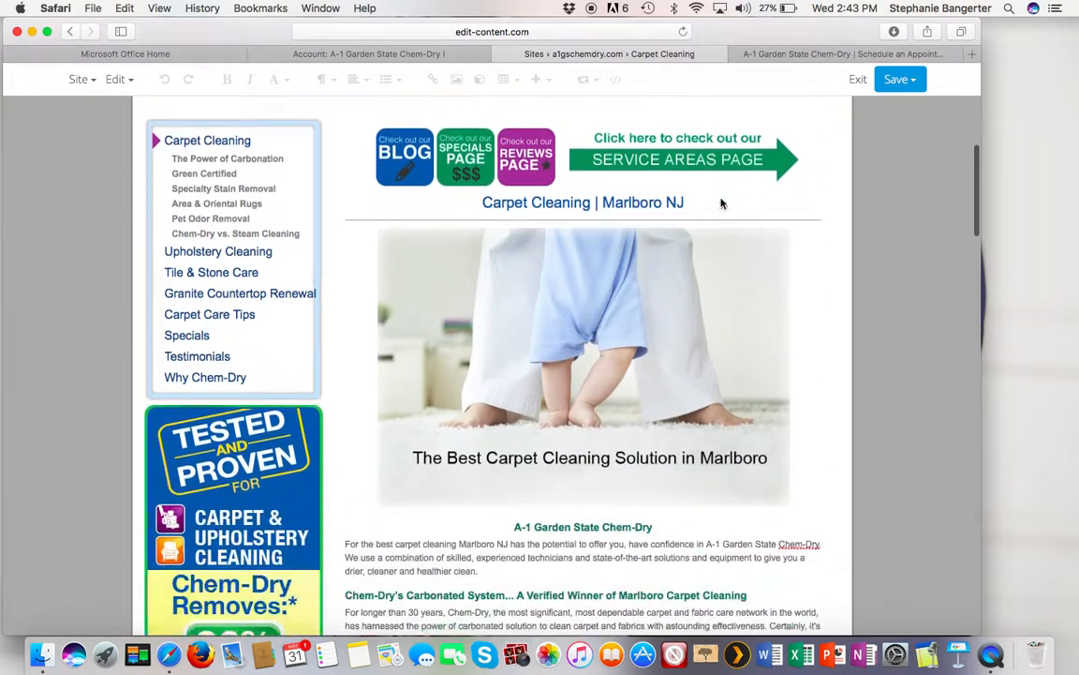
scroll(721, 203, down, 5)
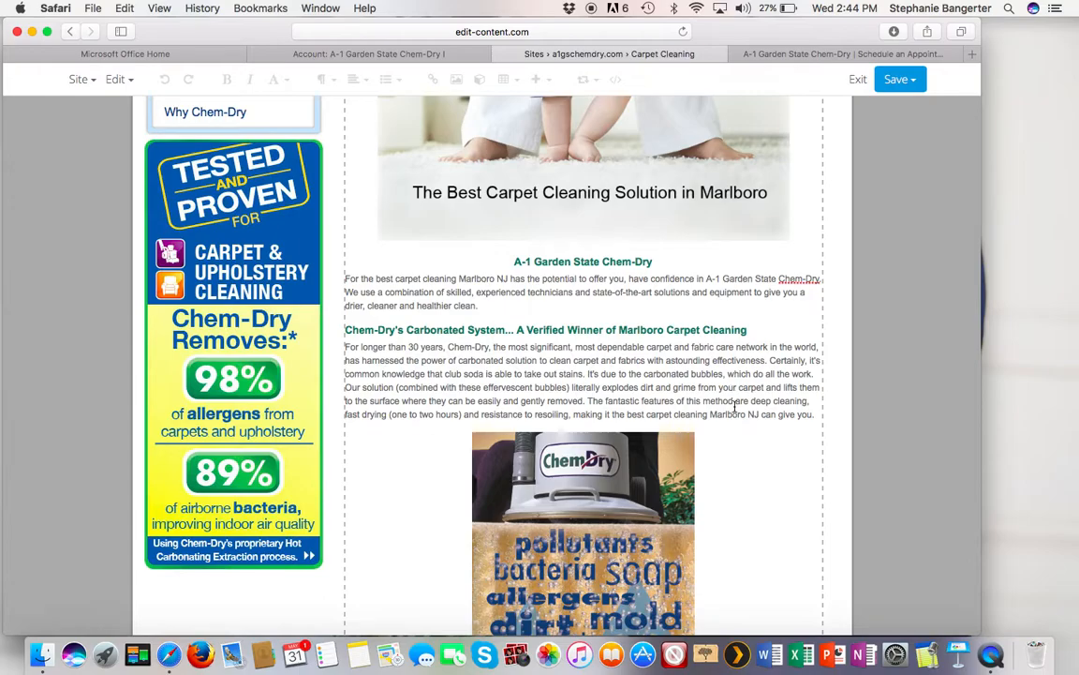
scroll(736, 405, up, 10)
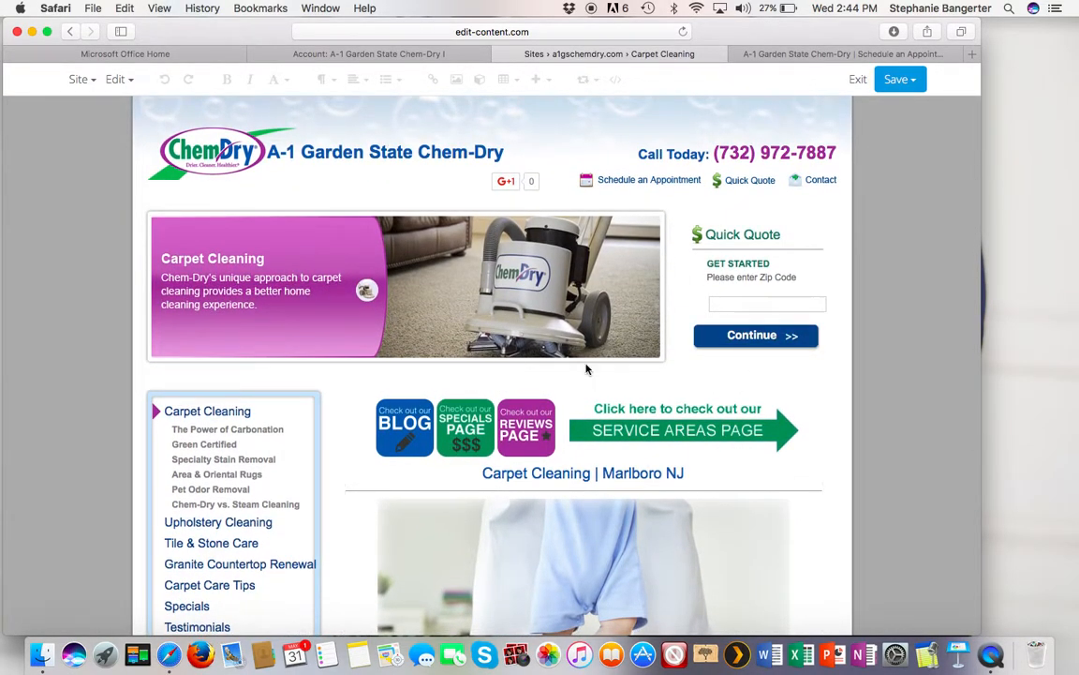
scroll(586, 369, down, 15)
scroll(585, 368, down, 10)
scroll(586, 363, up, 3)
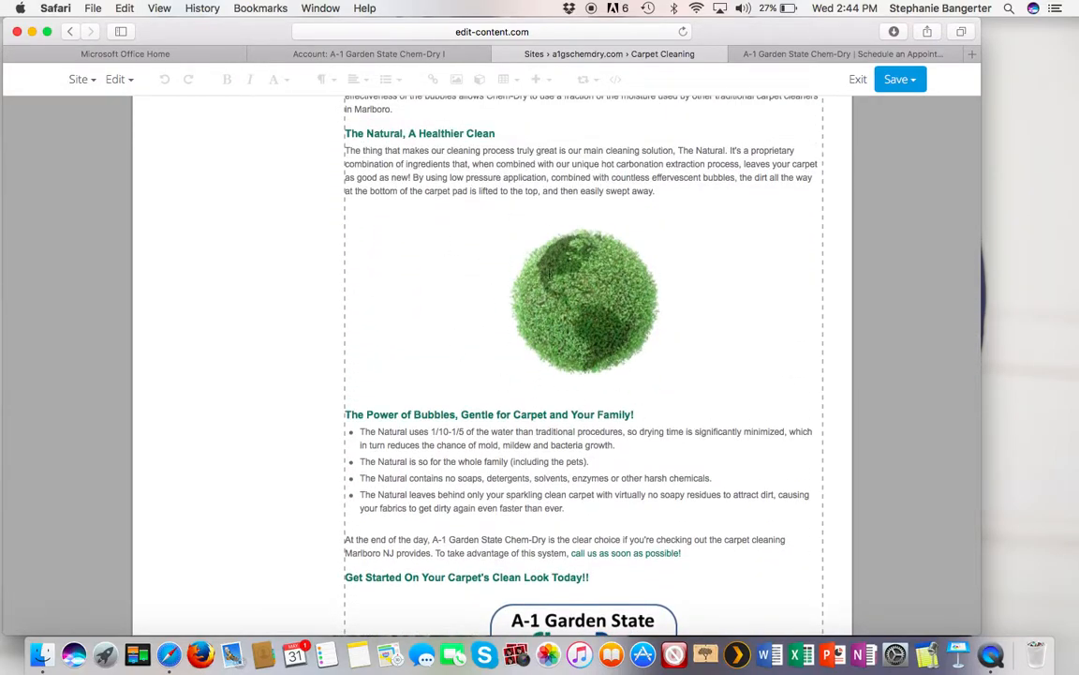
scroll(529, 260, up, 20)
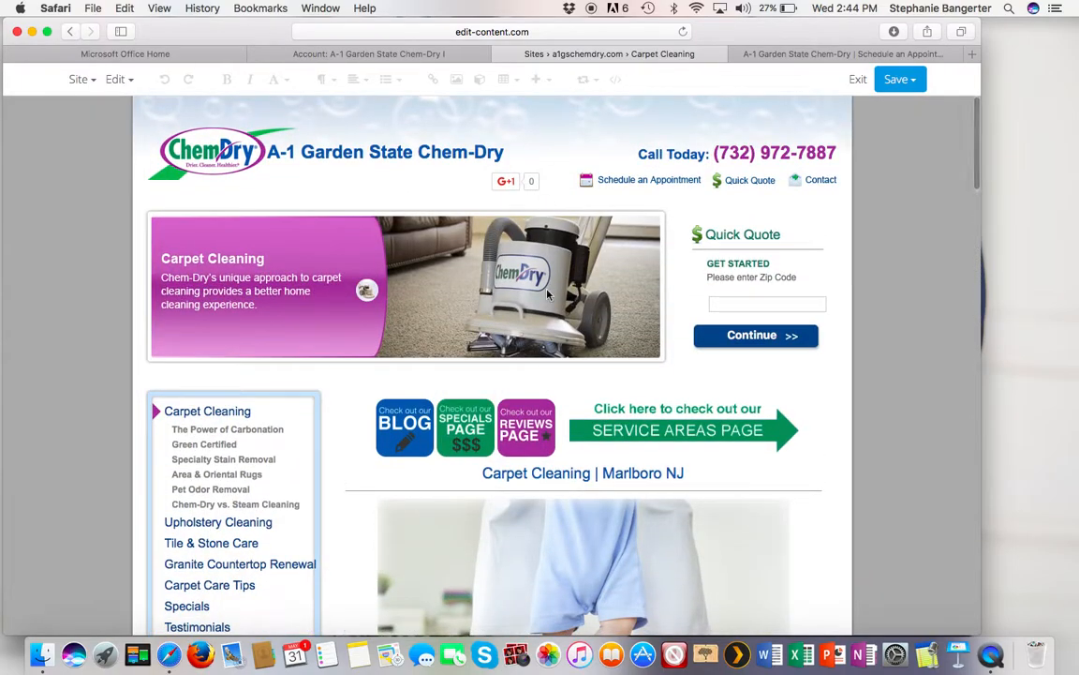
scroll(548, 286, down, 10)
scroll(566, 537, up, 5)
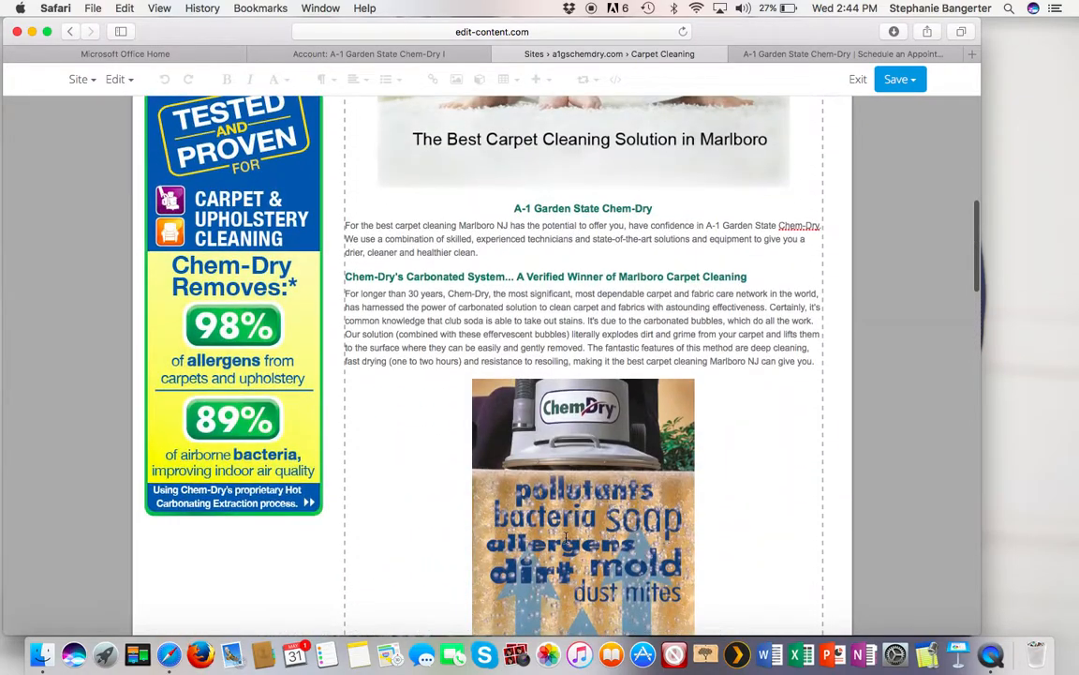
Step: Insert a horizontal line below the "A-1 Garden State Chem-Dry" heading and undo the insertion
scroll(566, 537, up, 3)
click(655, 350)
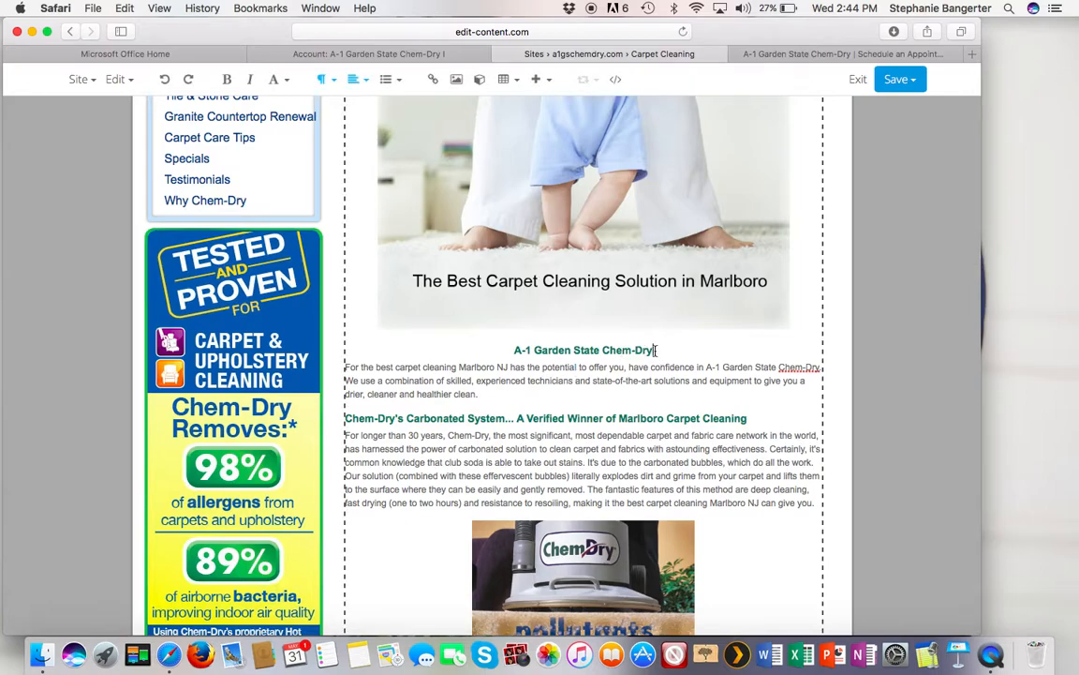
scroll(655, 351, up, 3)
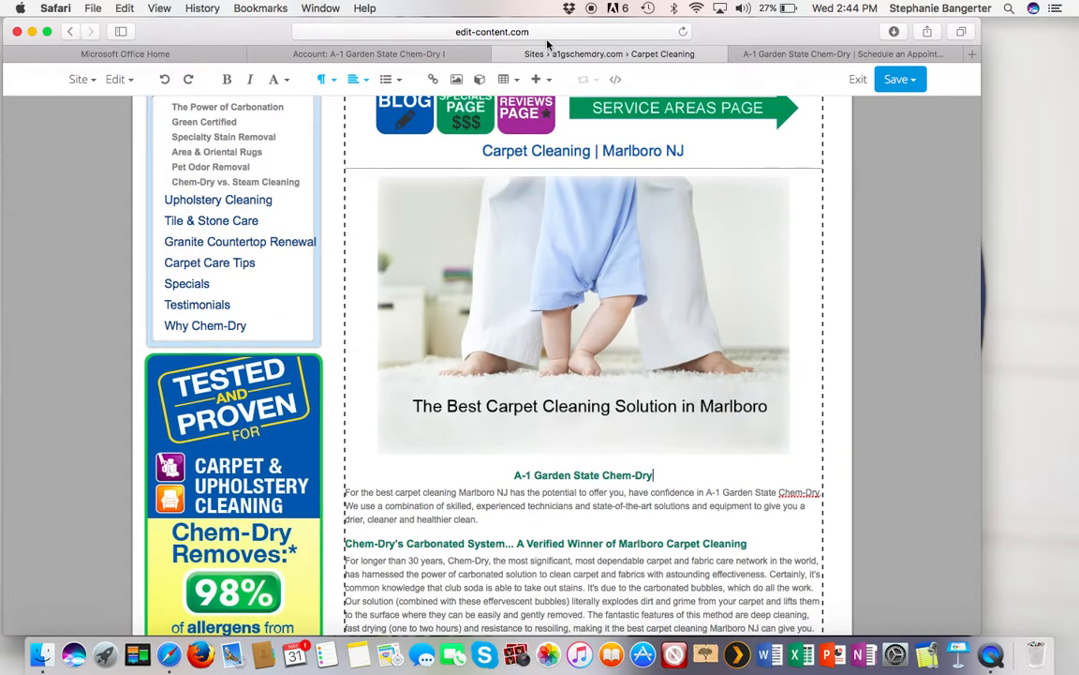
click(549, 82)
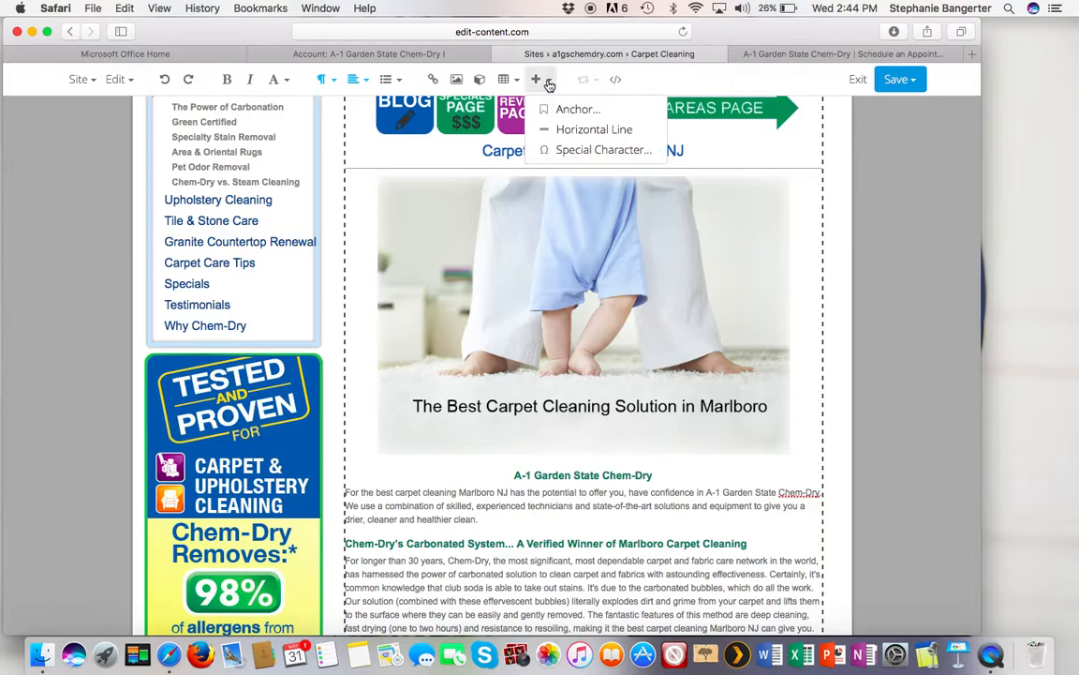
click(560, 130)
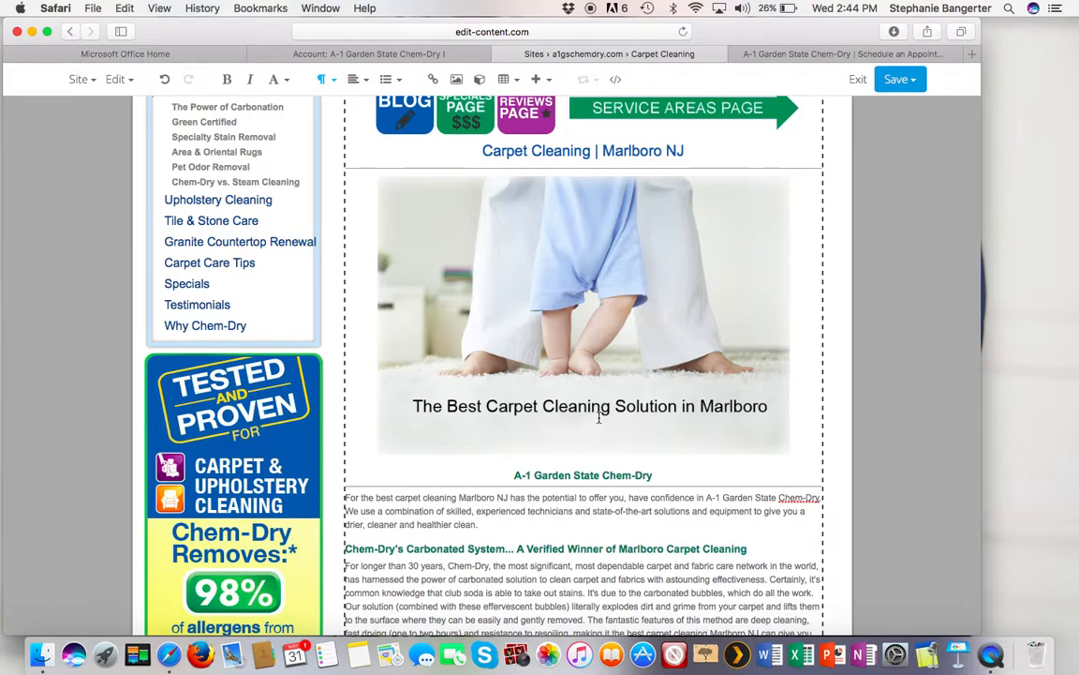
key(super+z)
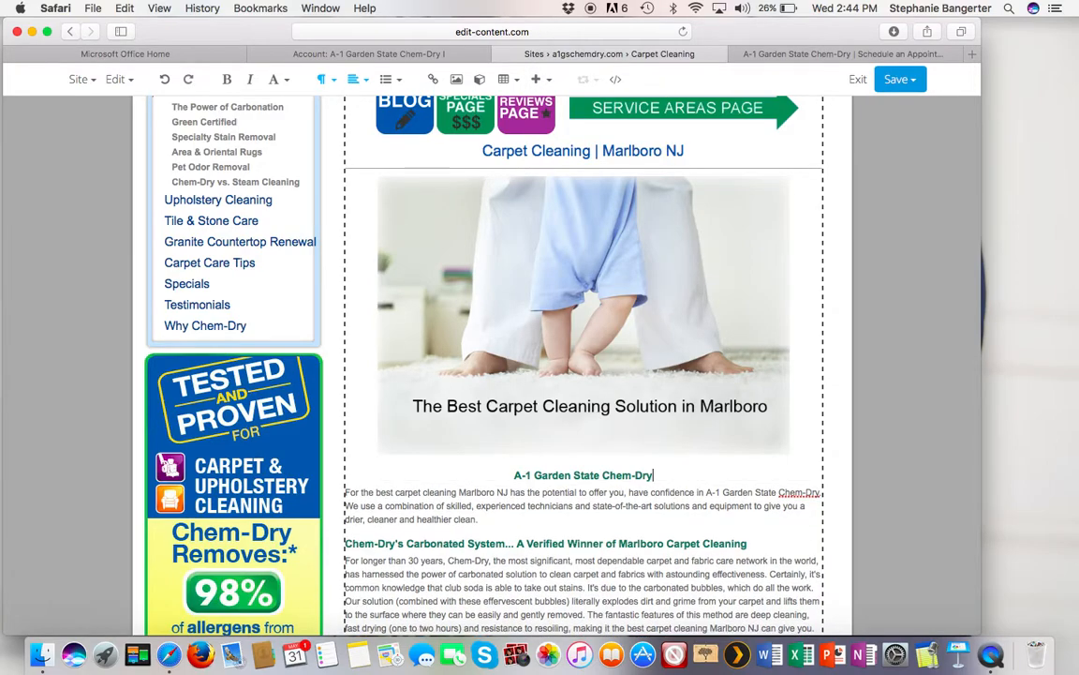
Step: Insert the heart special character (♥) at the end of the "A-1 Garden State Chem-Dry" heading, and delete it again
click(550, 84)
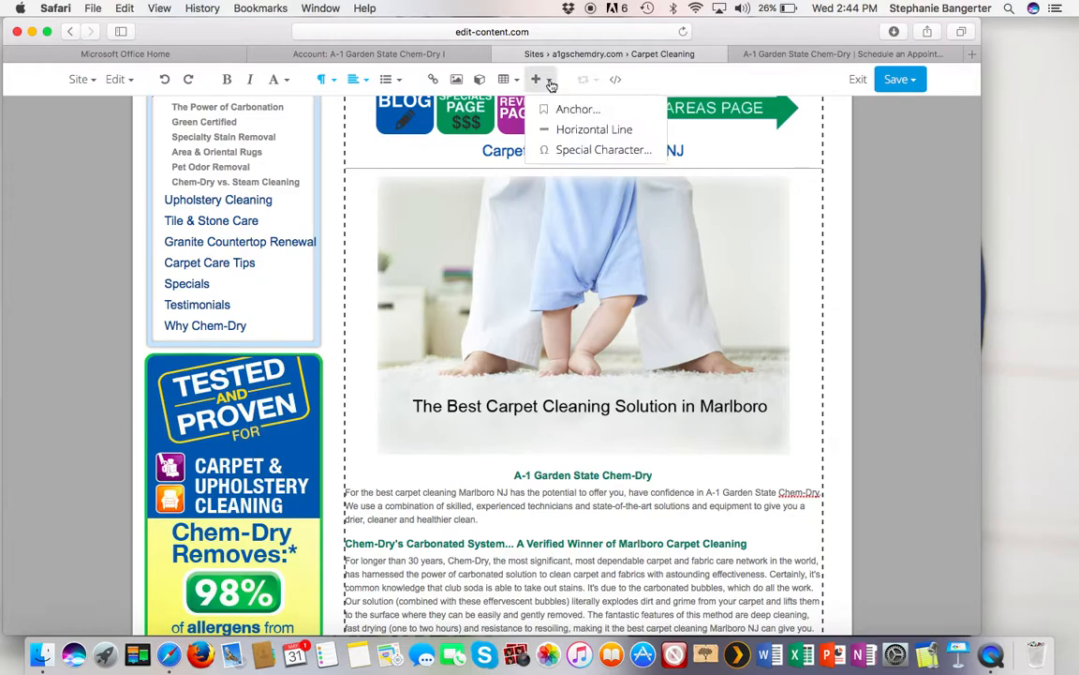
click(574, 152)
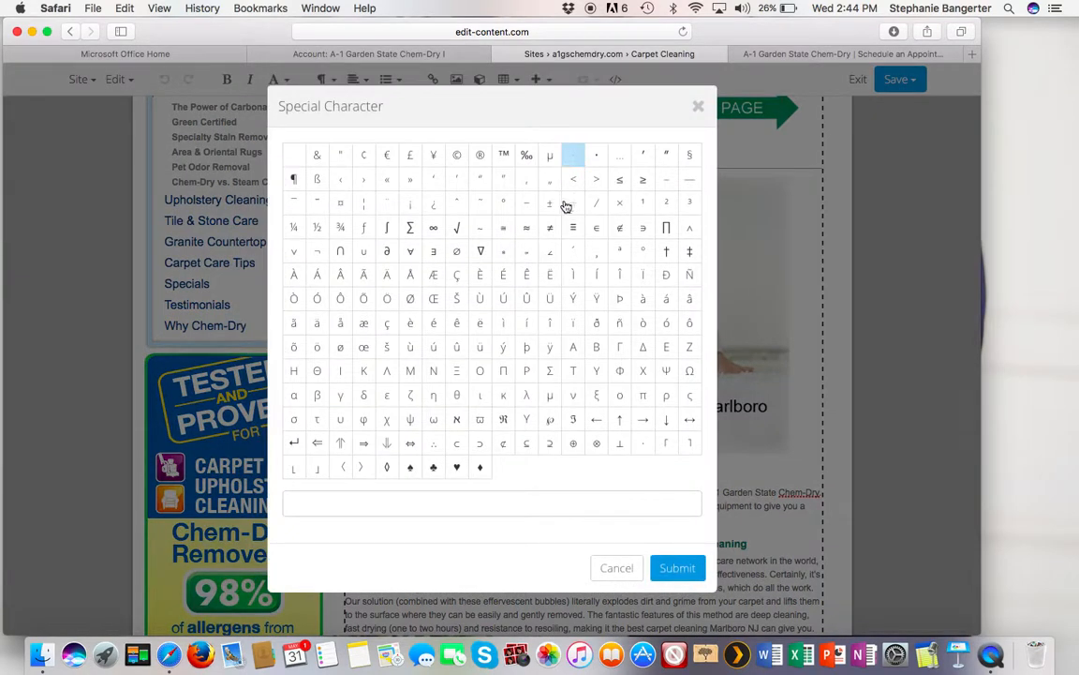
click(458, 468)
click(678, 567)
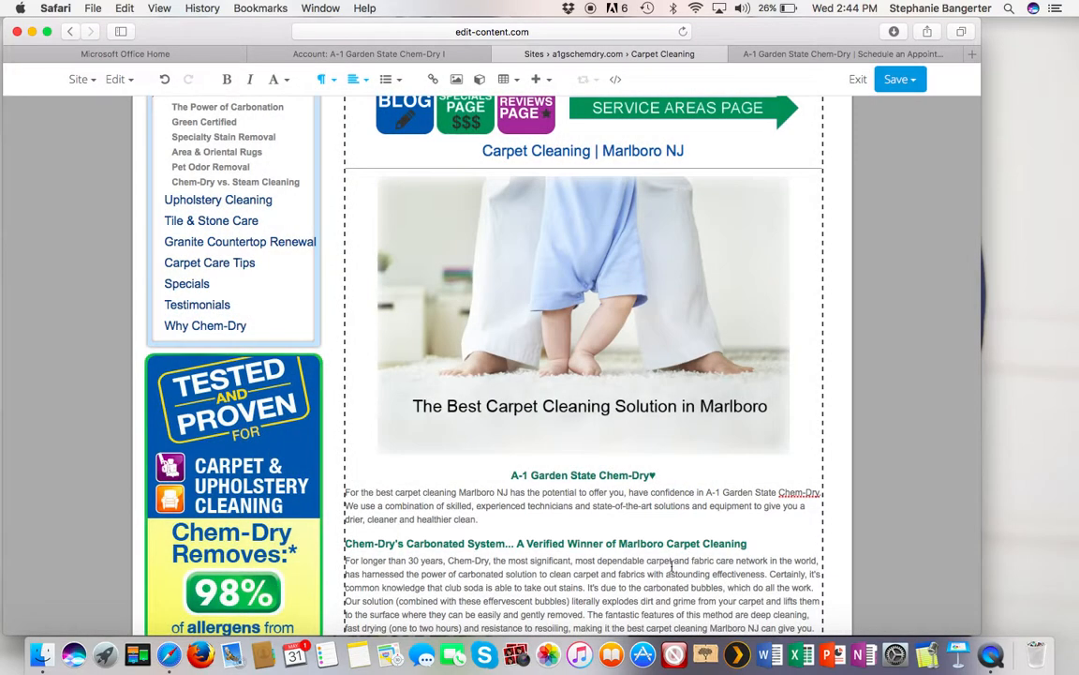
key(BackSpace)
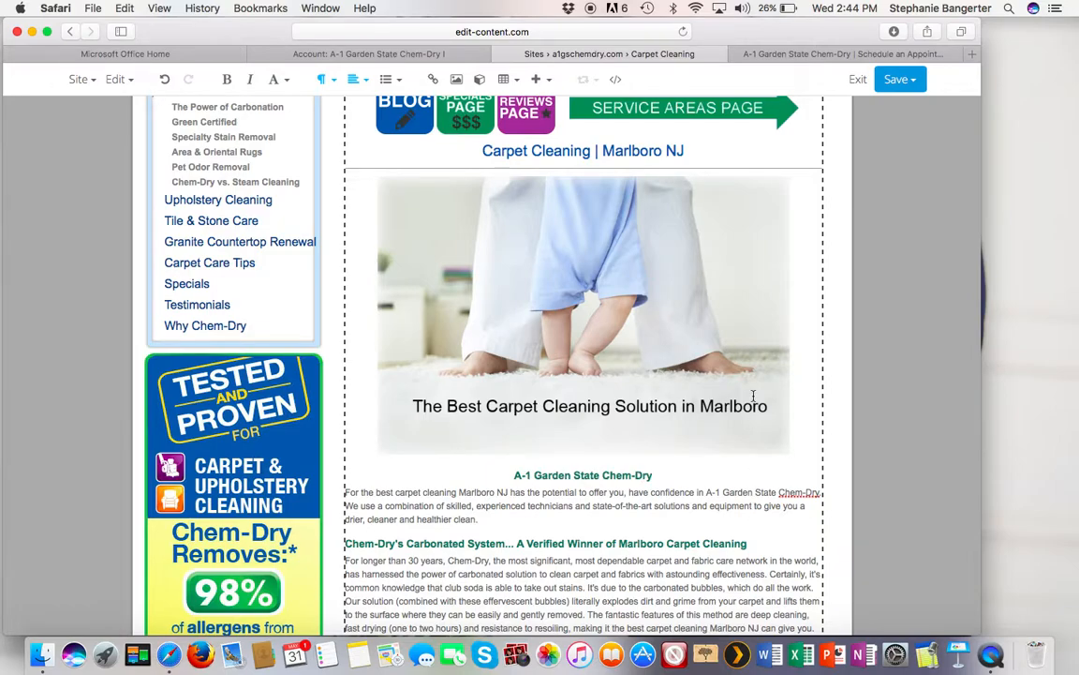
Step: Open the content region's HTML source, read through the code and submit it without making edits
scroll(753, 395, up, 10)
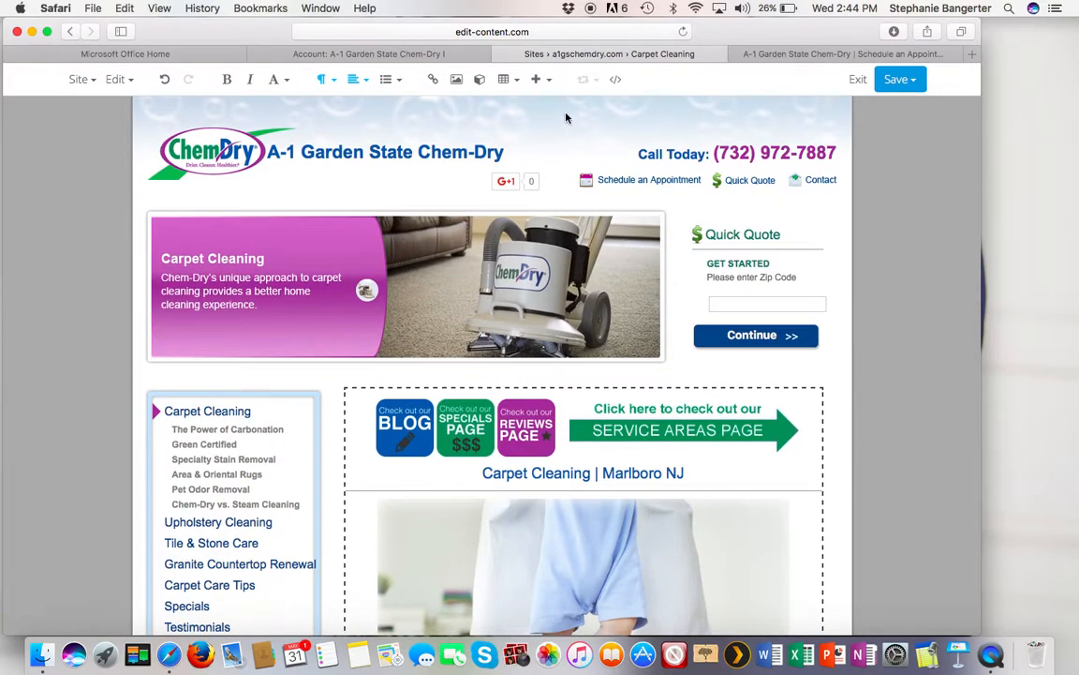
click(618, 83)
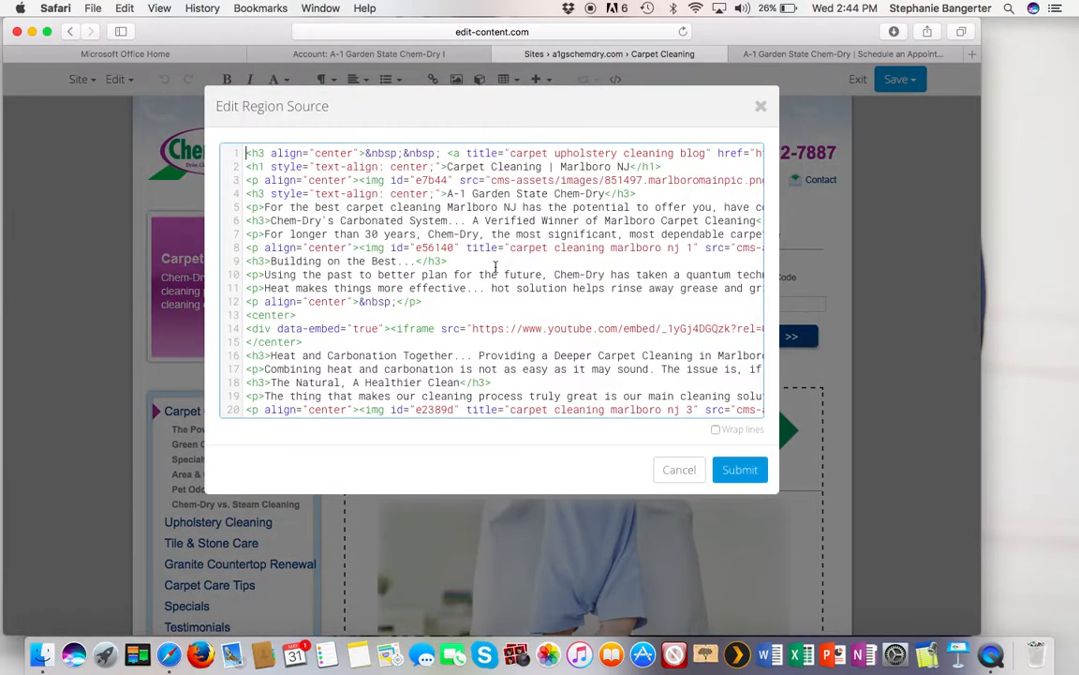
scroll(483, 297, down, 5)
scroll(482, 298, up, 5)
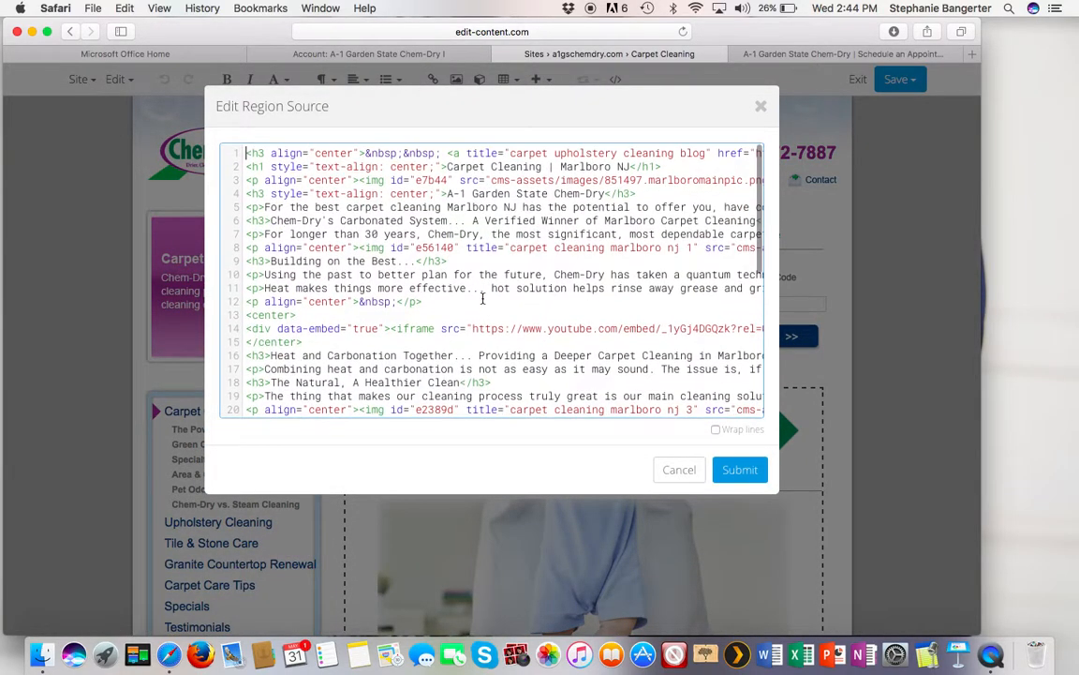
scroll(482, 298, down, 1)
scroll(482, 298, up, 1)
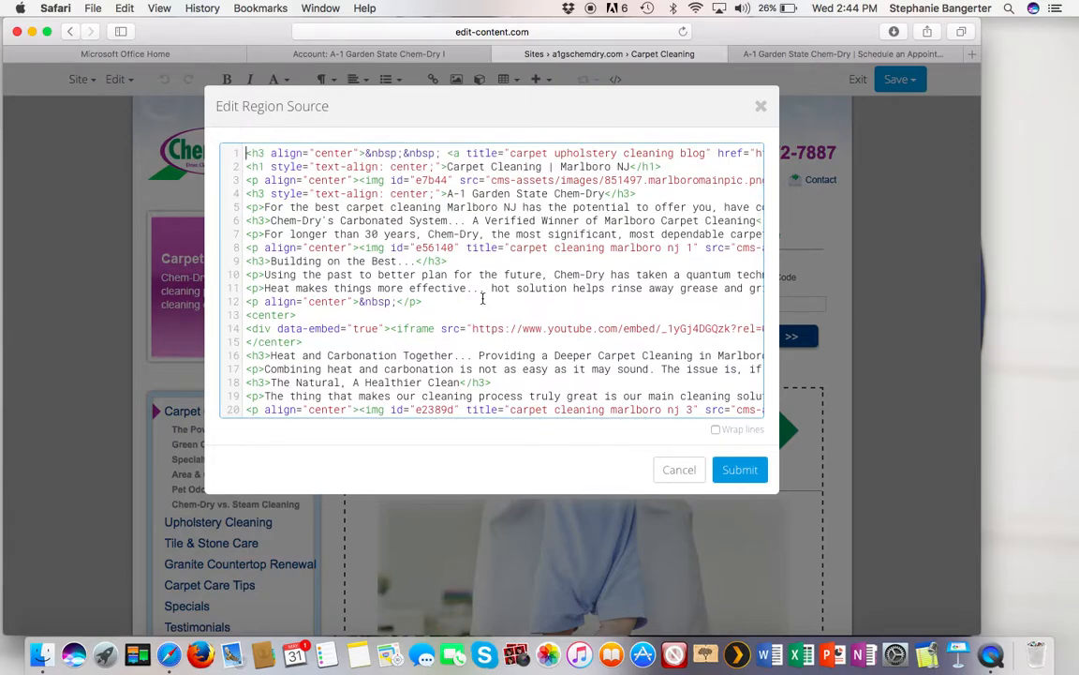
scroll(482, 298, down, 5)
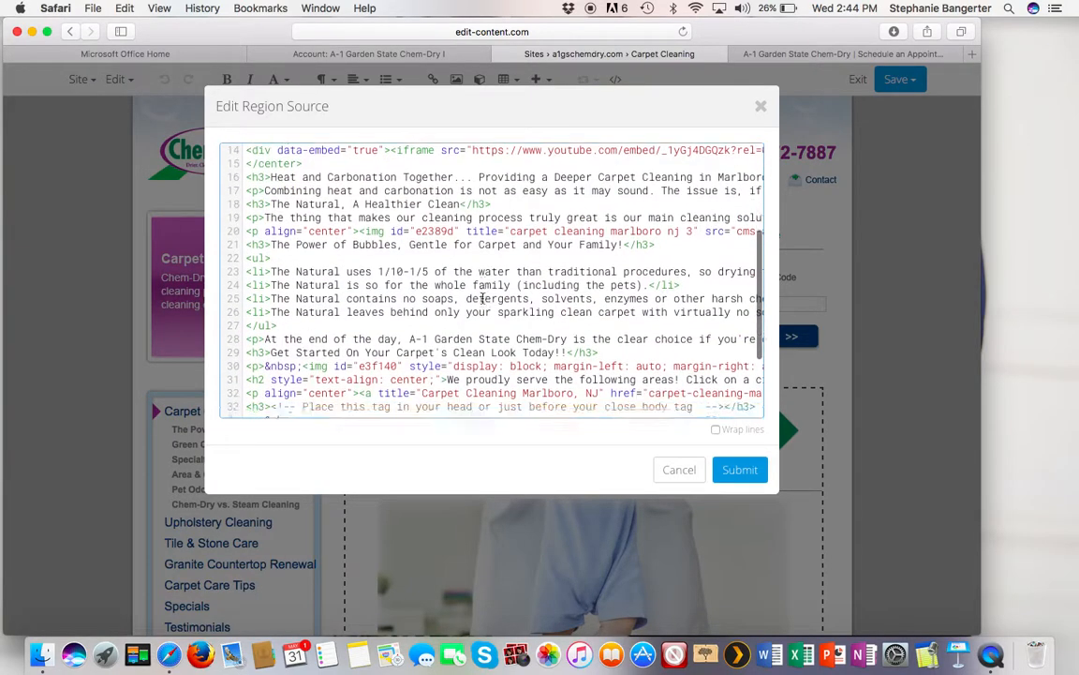
scroll(482, 298, up, 5)
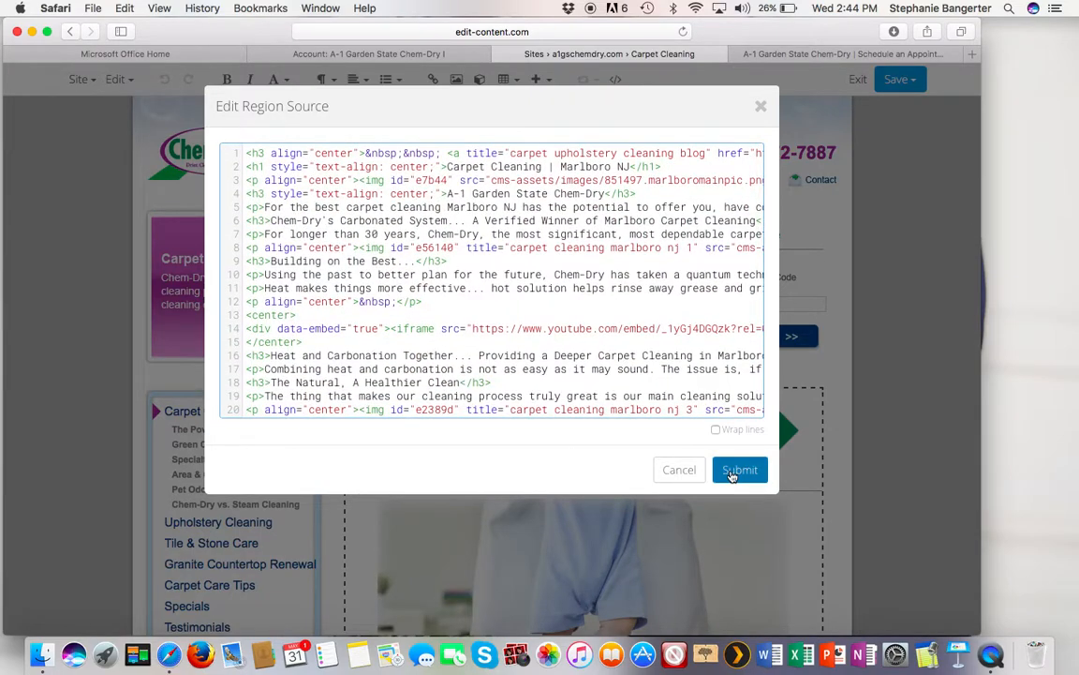
click(735, 470)
Step: Check through the Carpet Cleaning page and publish it while staying in the editor
scroll(621, 448, down, 5)
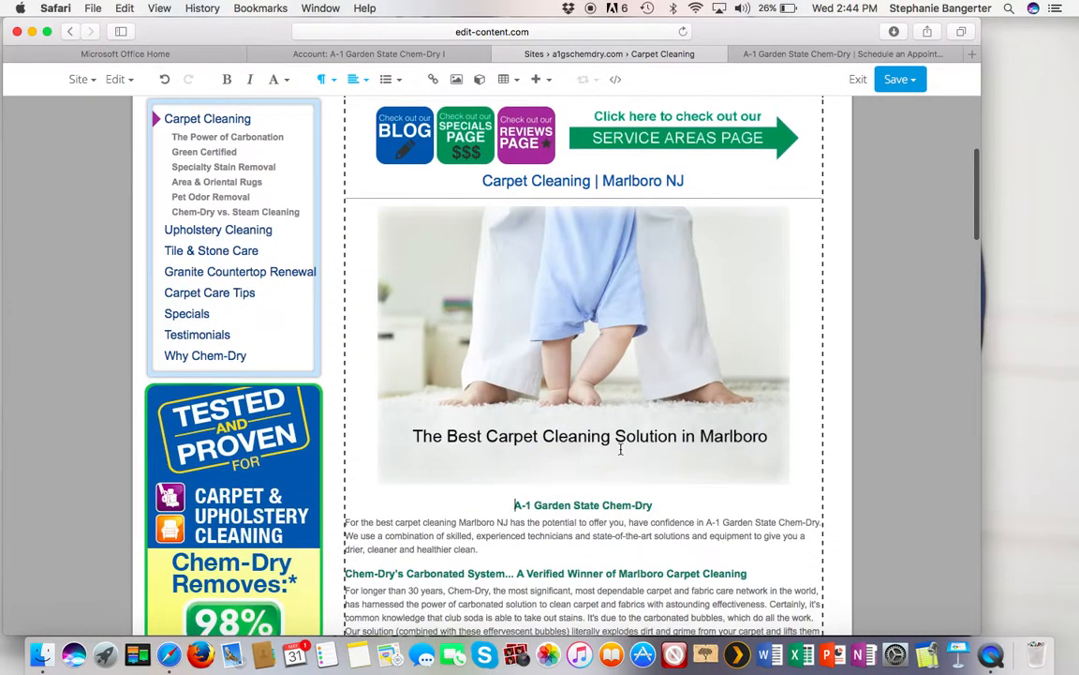
click(838, 443)
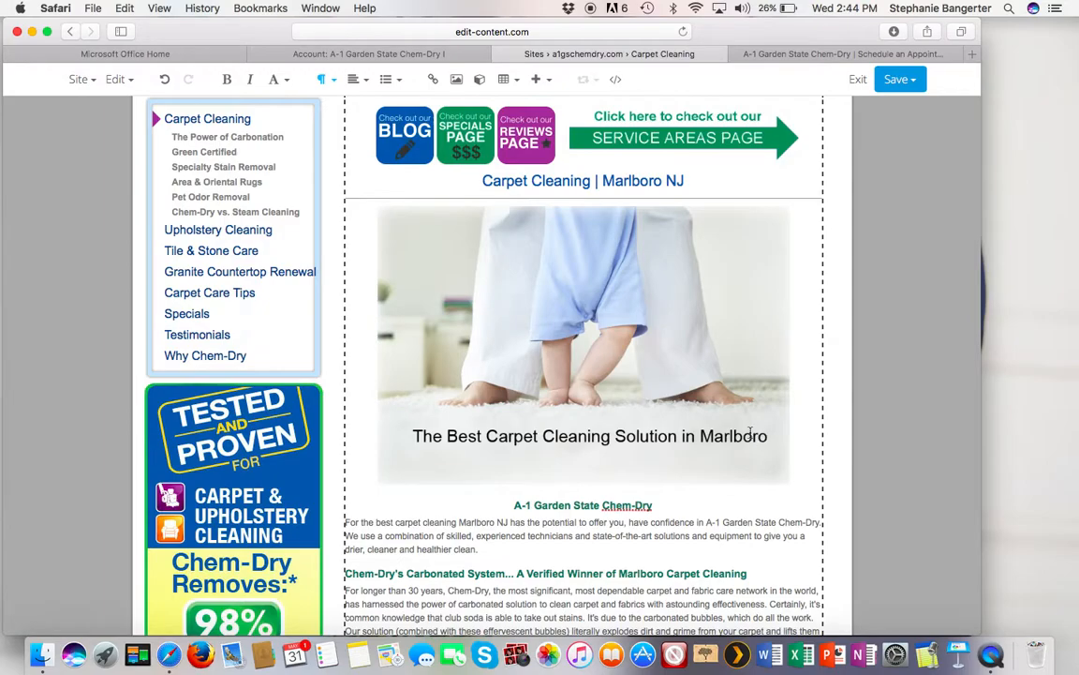
scroll(785, 492, down, 10)
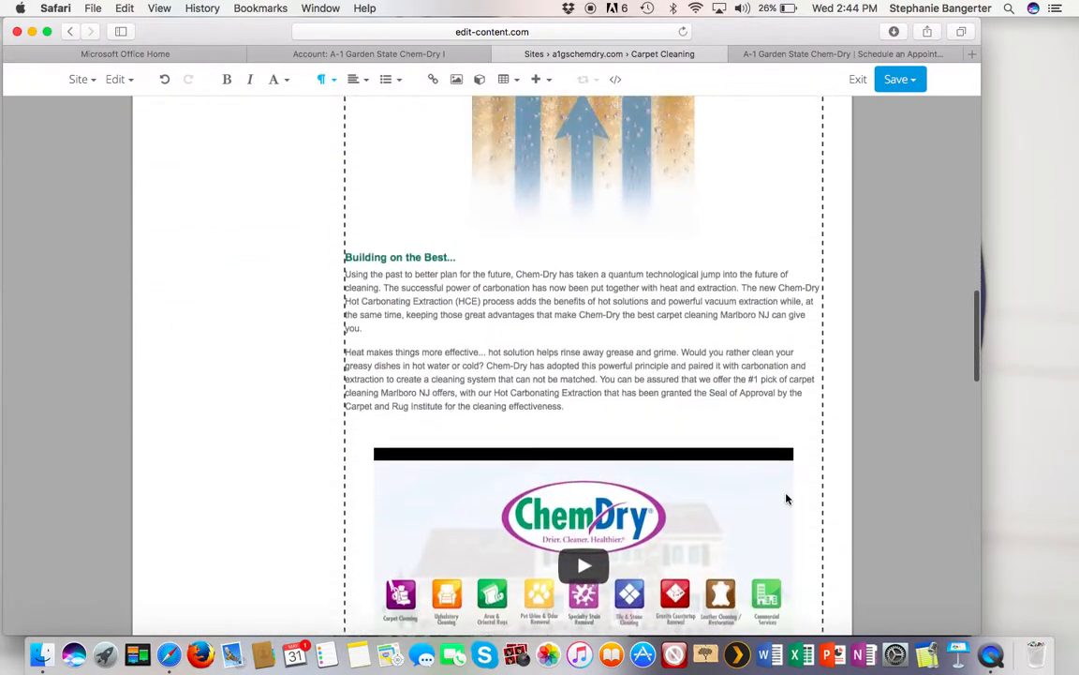
scroll(787, 497, up, 15)
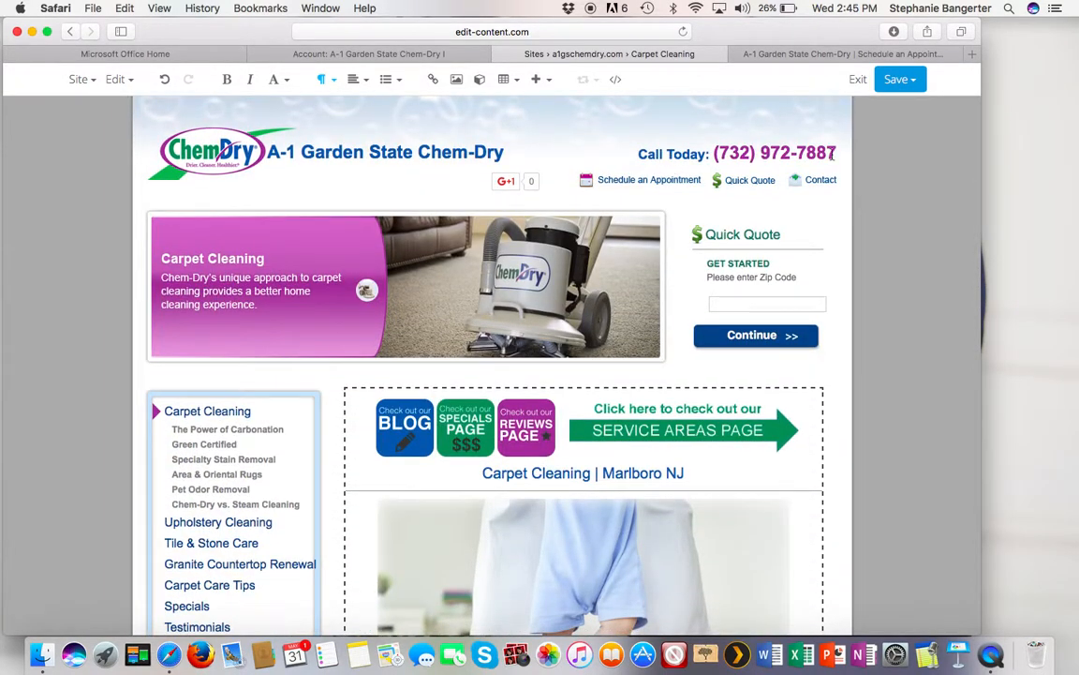
click(913, 80)
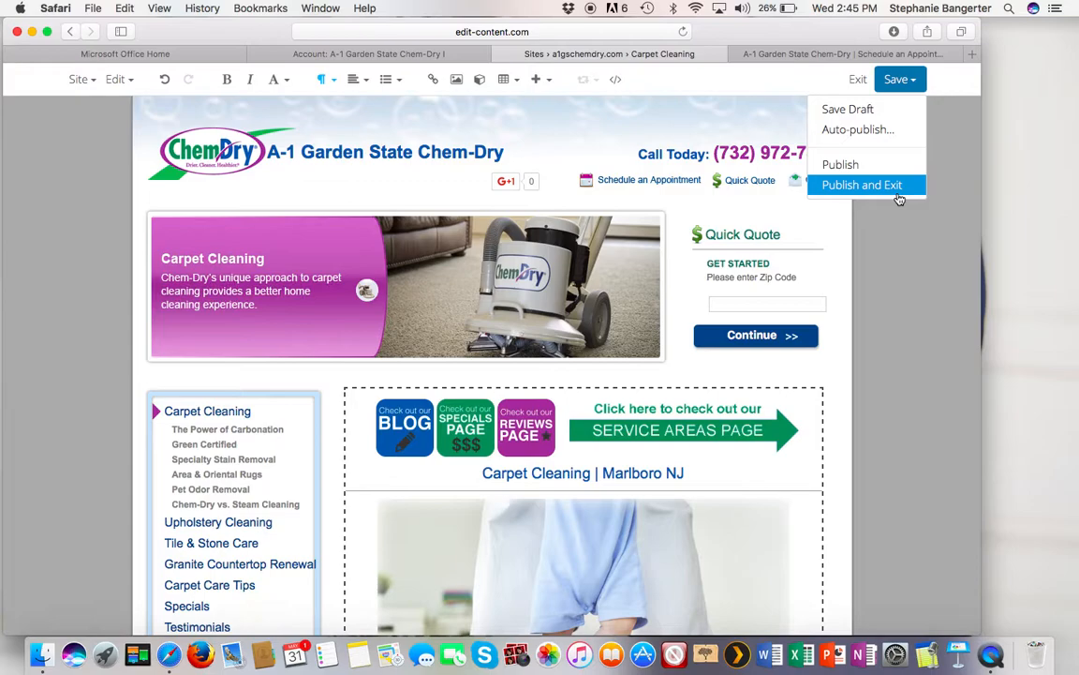
click(894, 163)
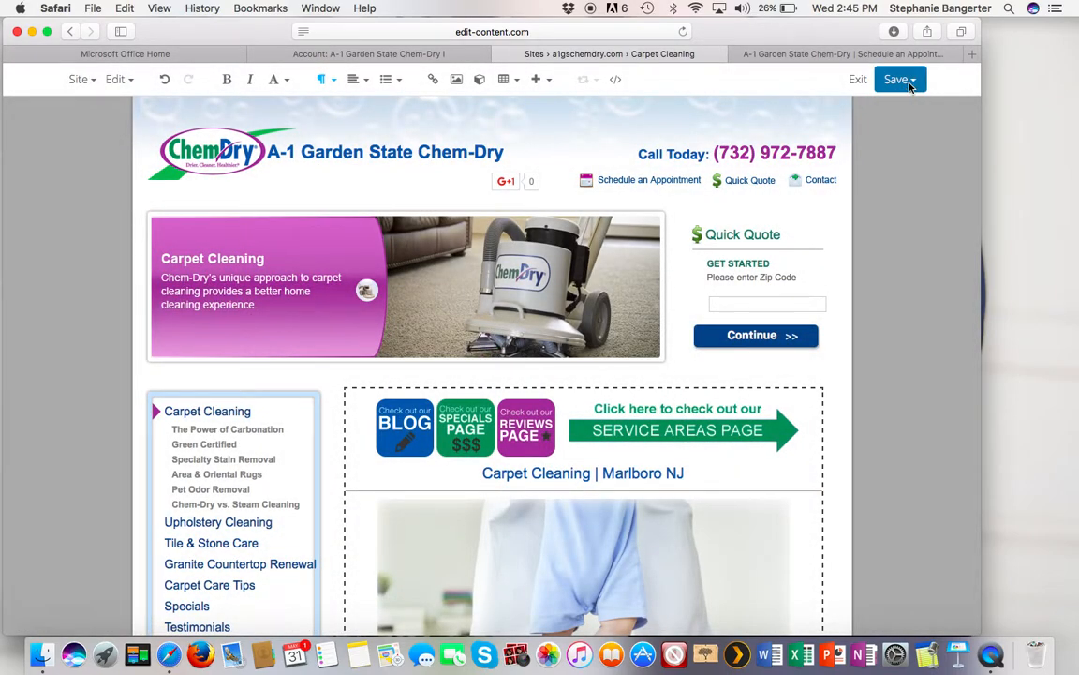
Step: Open the Auto-publish settings to view the date and time options, and cancel without scheduling the page
click(910, 83)
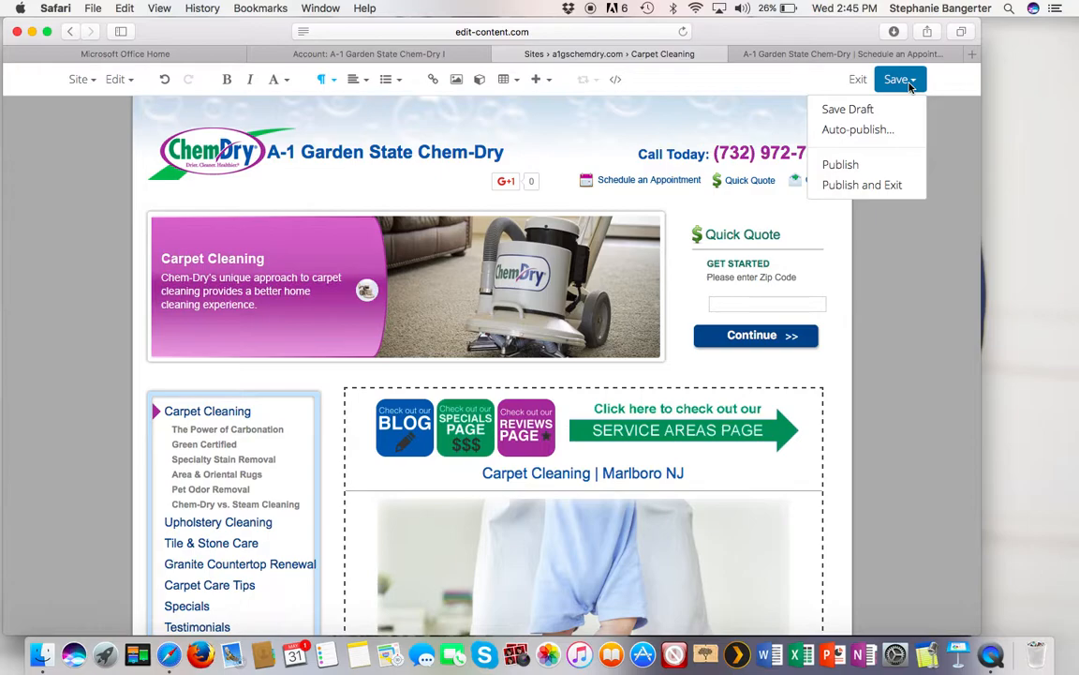
click(904, 136)
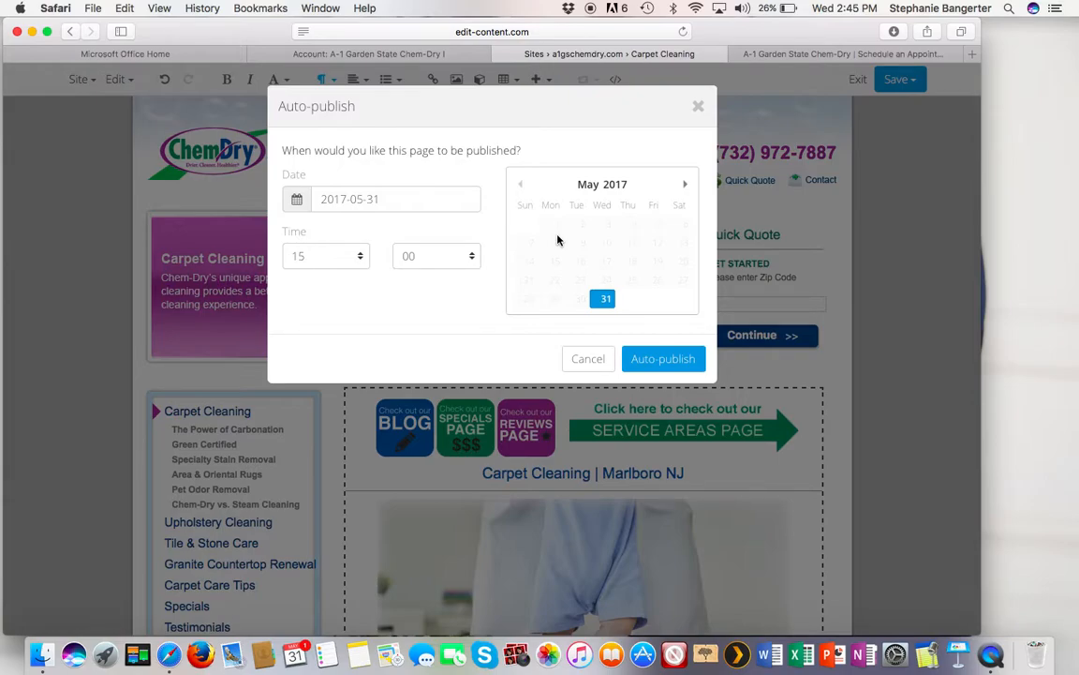
click(410, 199)
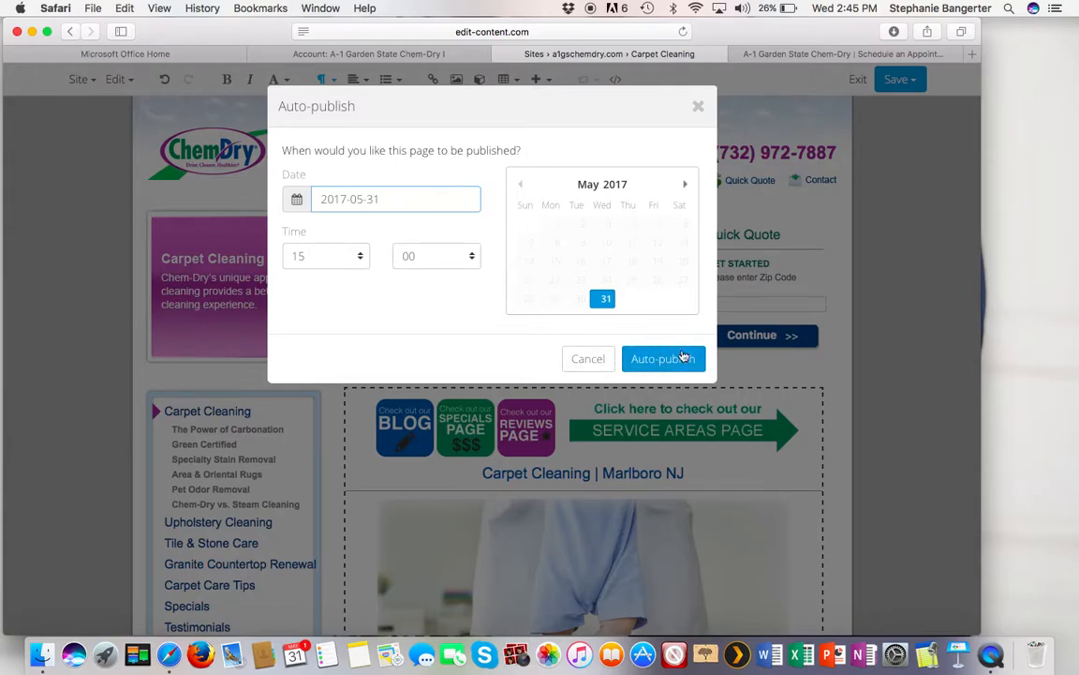
click(591, 362)
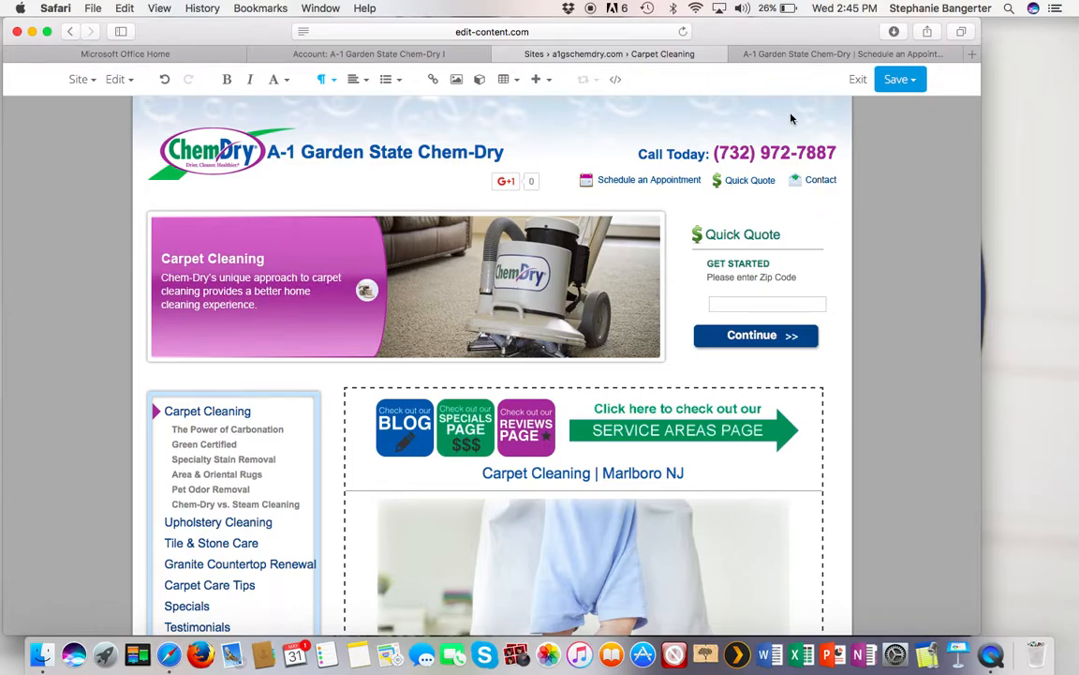
Step: Publish the Carpet Cleaning page and exit to the a1gschemdry.com page list
click(897, 82)
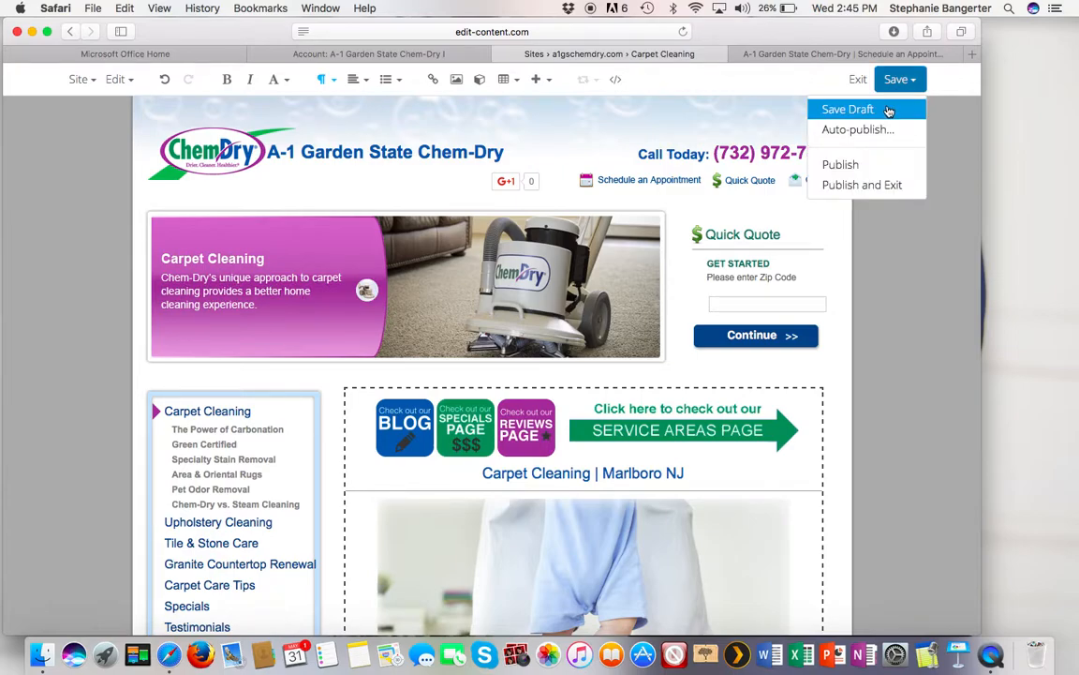
click(903, 186)
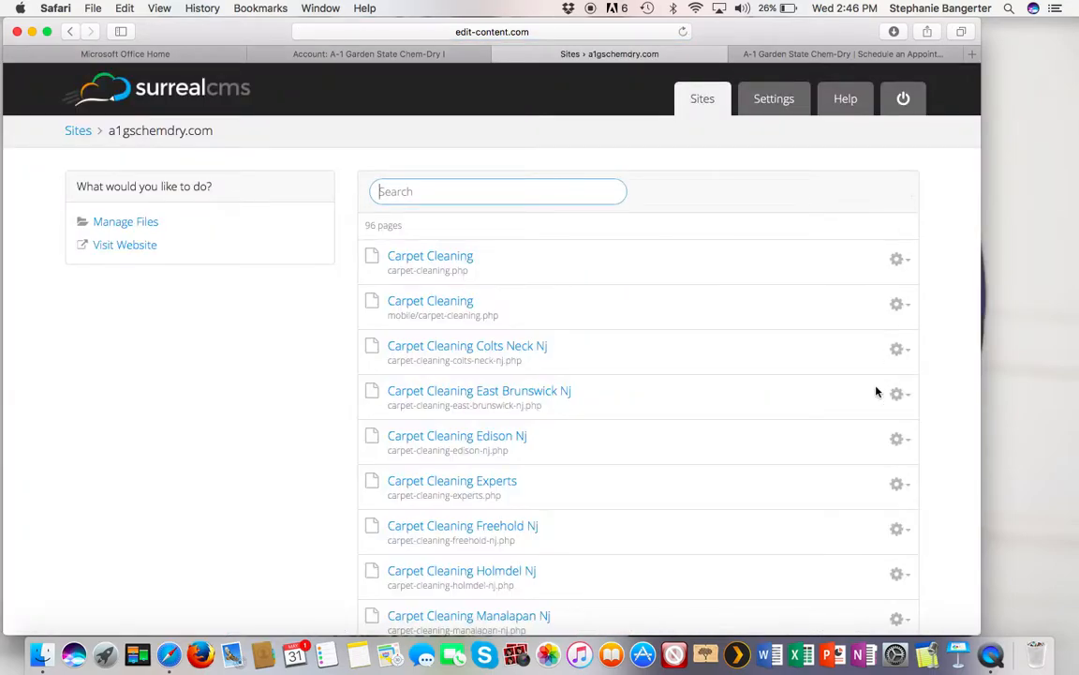
scroll(682, 441, down, 5)
scroll(682, 440, up, 5)
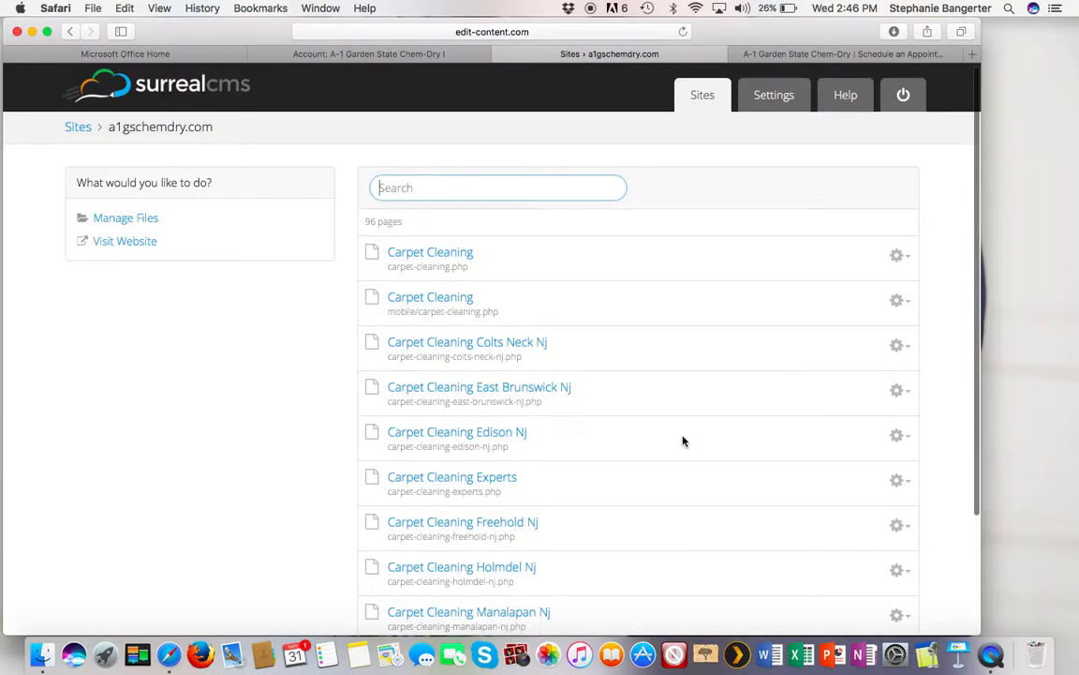
Step: Look through the second and third pages of the a1gschemdry.com page list for a page to duplicate
scroll(682, 441, down, 3)
scroll(682, 440, up, 2)
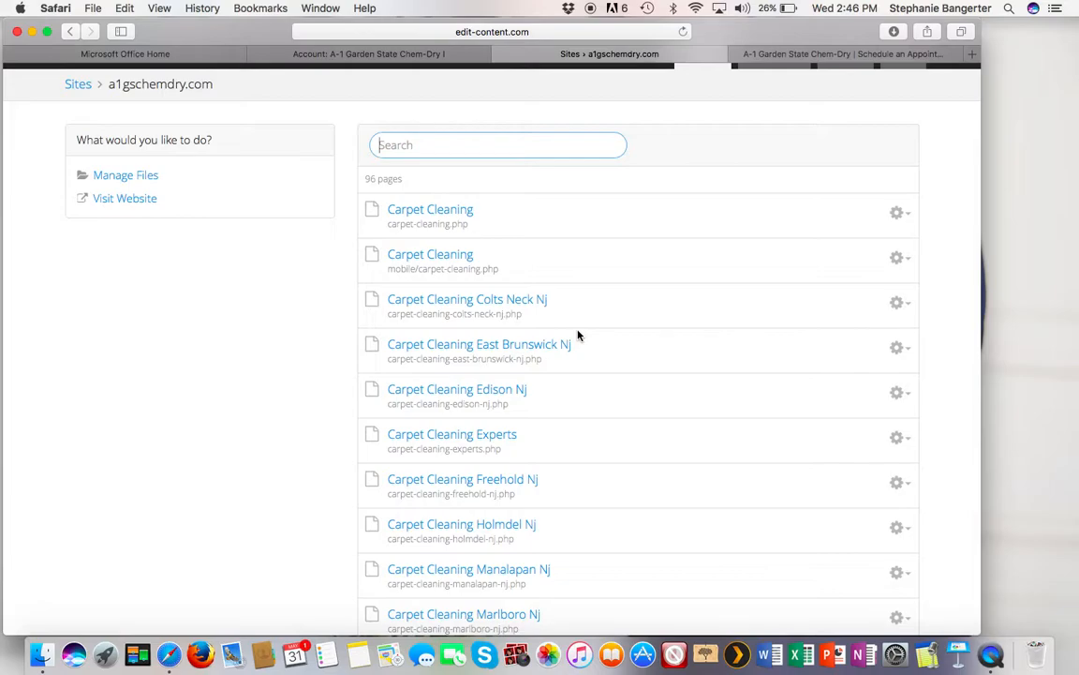
scroll(578, 334, up, 2)
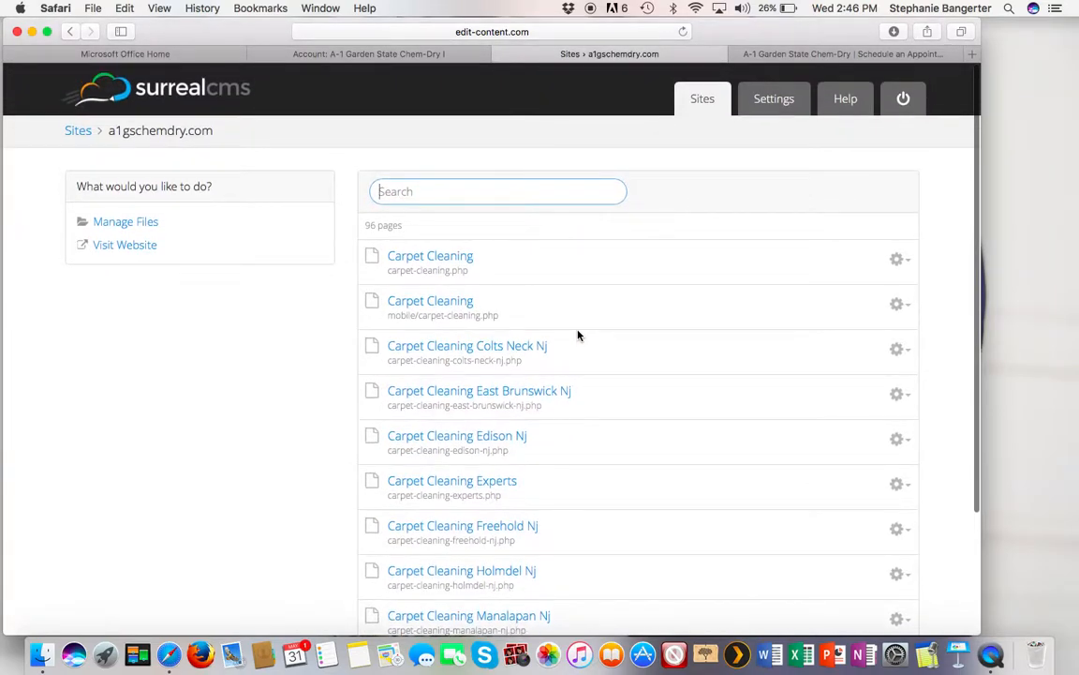
scroll(578, 335, down, 2)
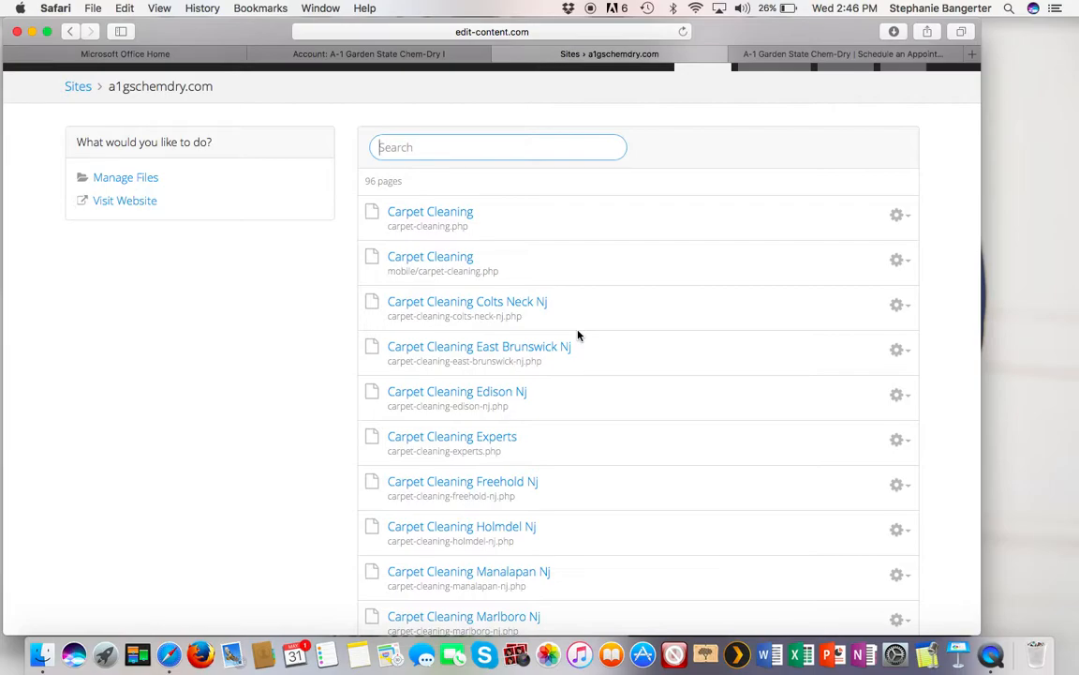
scroll(561, 463, down, 3)
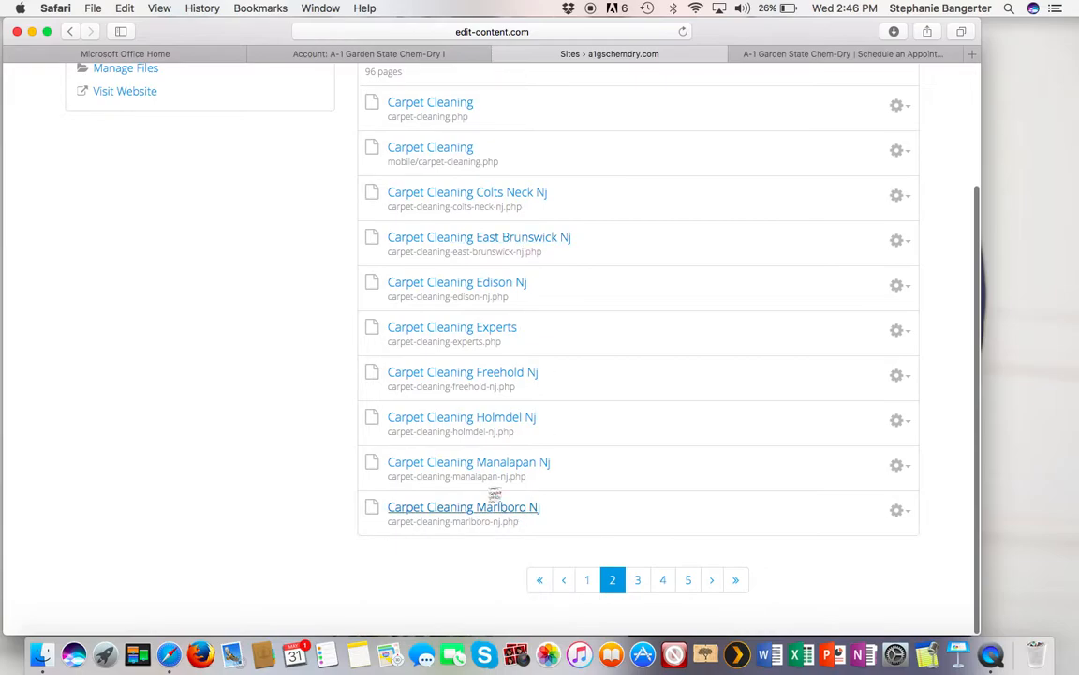
scroll(513, 309, up, 3)
scroll(513, 306, down, 3)
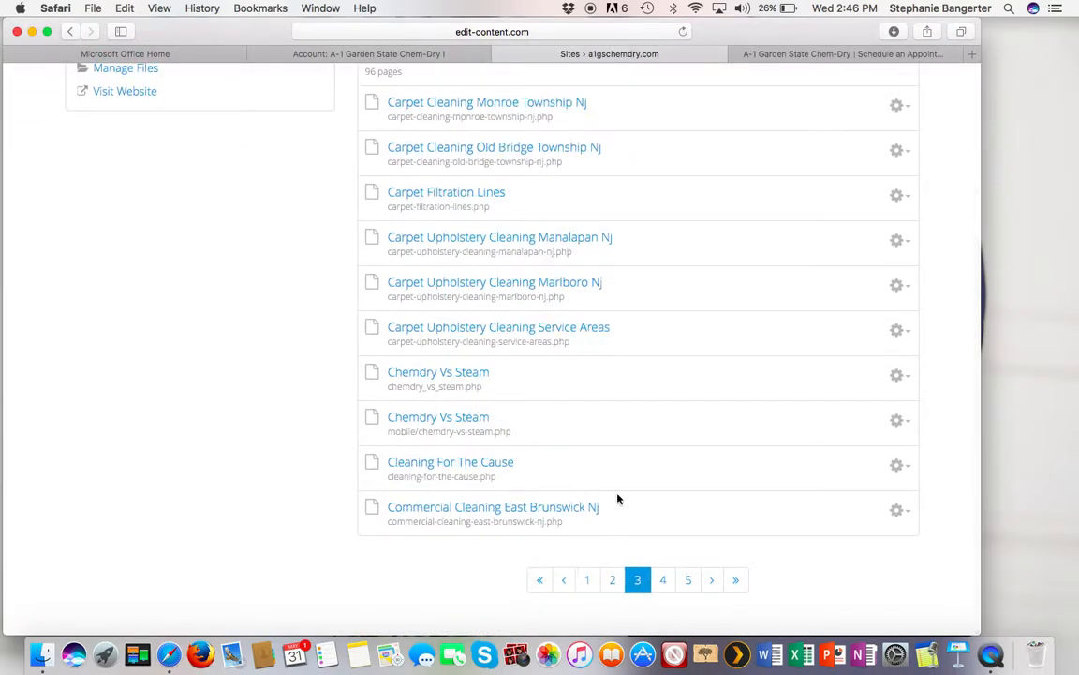
scroll(592, 339, up, 4)
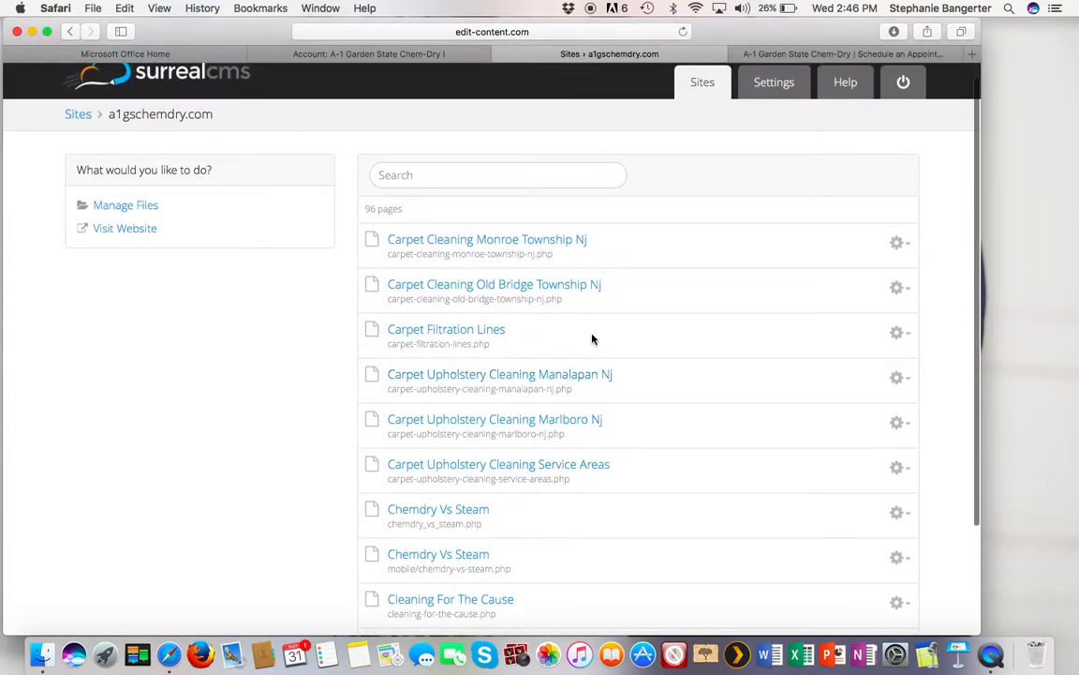
scroll(592, 339, up, 1)
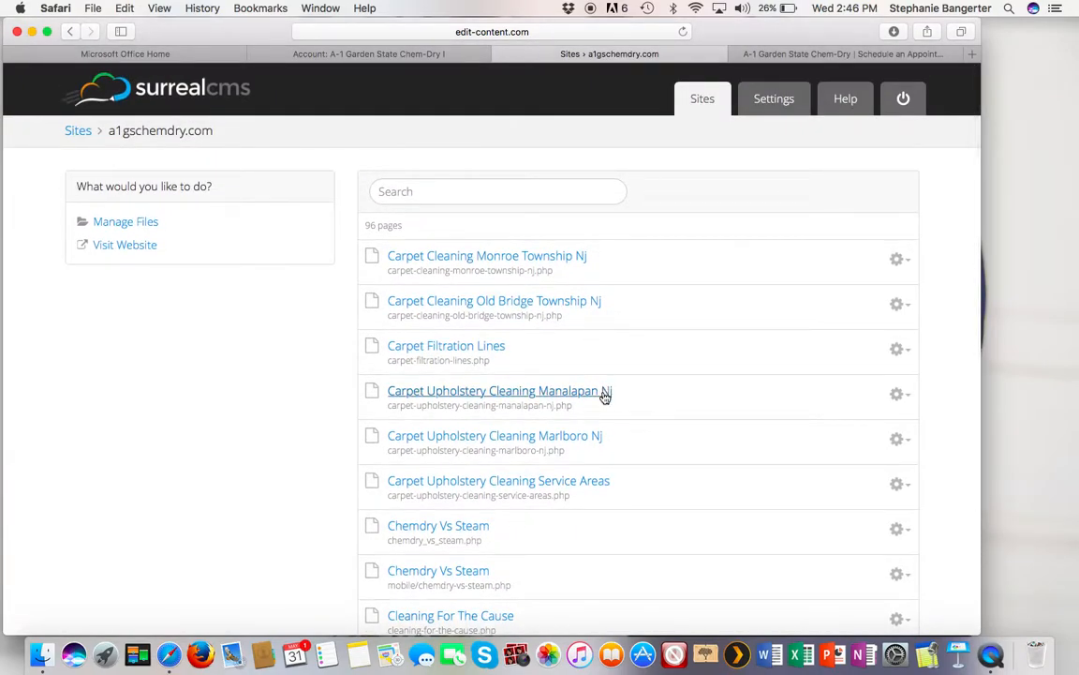
scroll(588, 482, down, 1)
scroll(590, 482, up, 1)
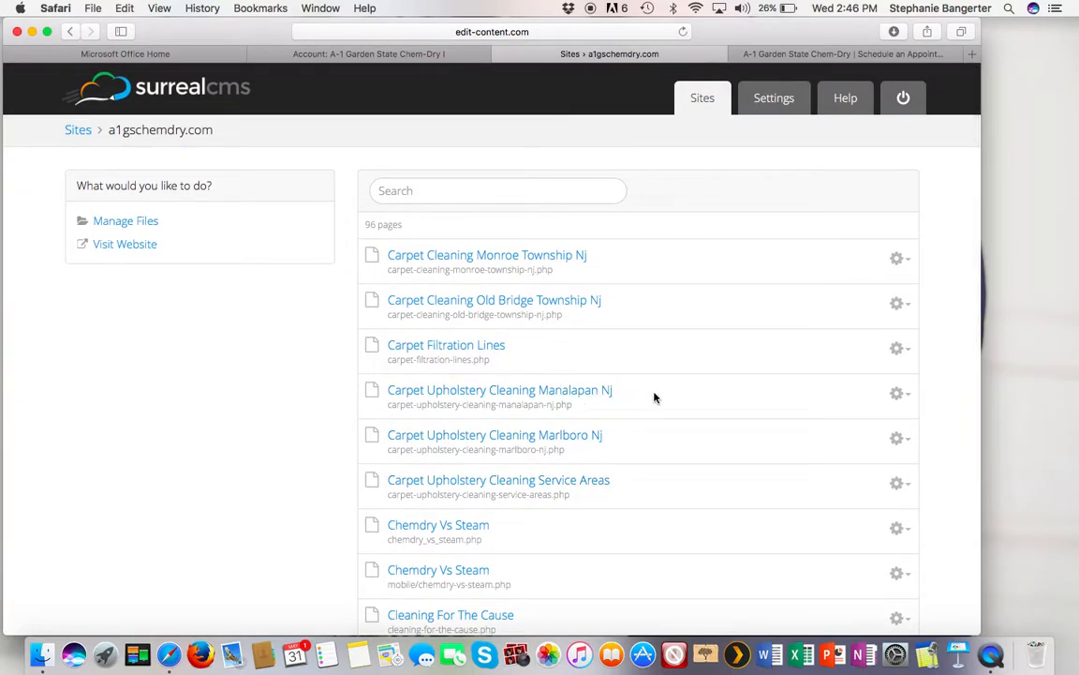
Step: Duplicate the Carpet Upholstery Cleaning Manalapan Nj page with the label "Example Page" and the filename example-page
click(899, 396)
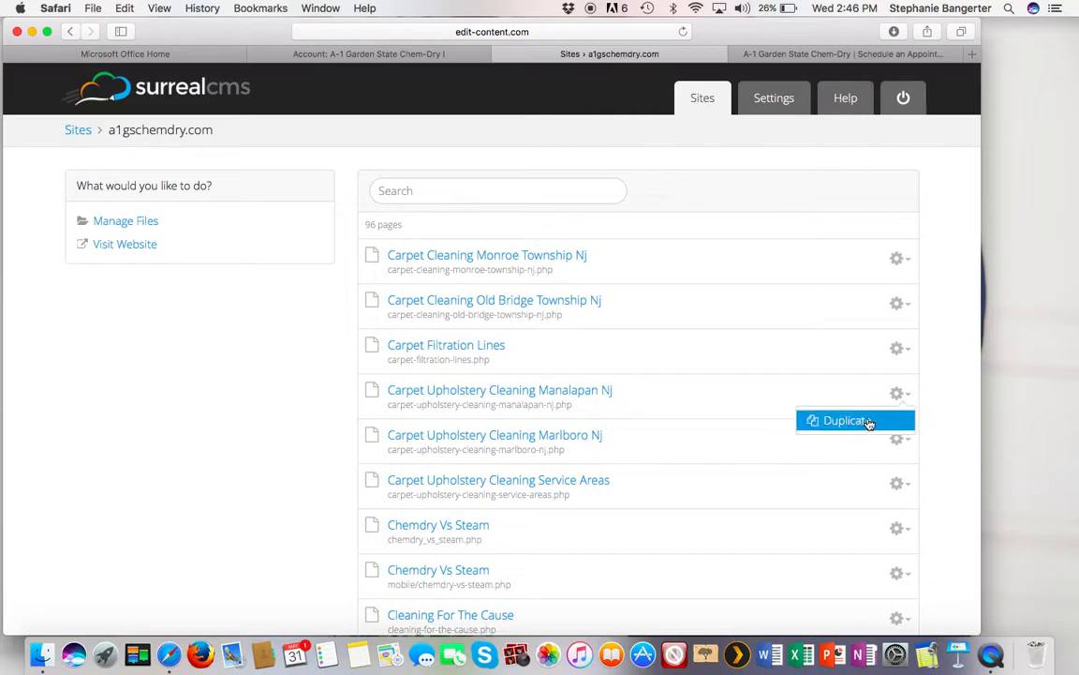
click(870, 421)
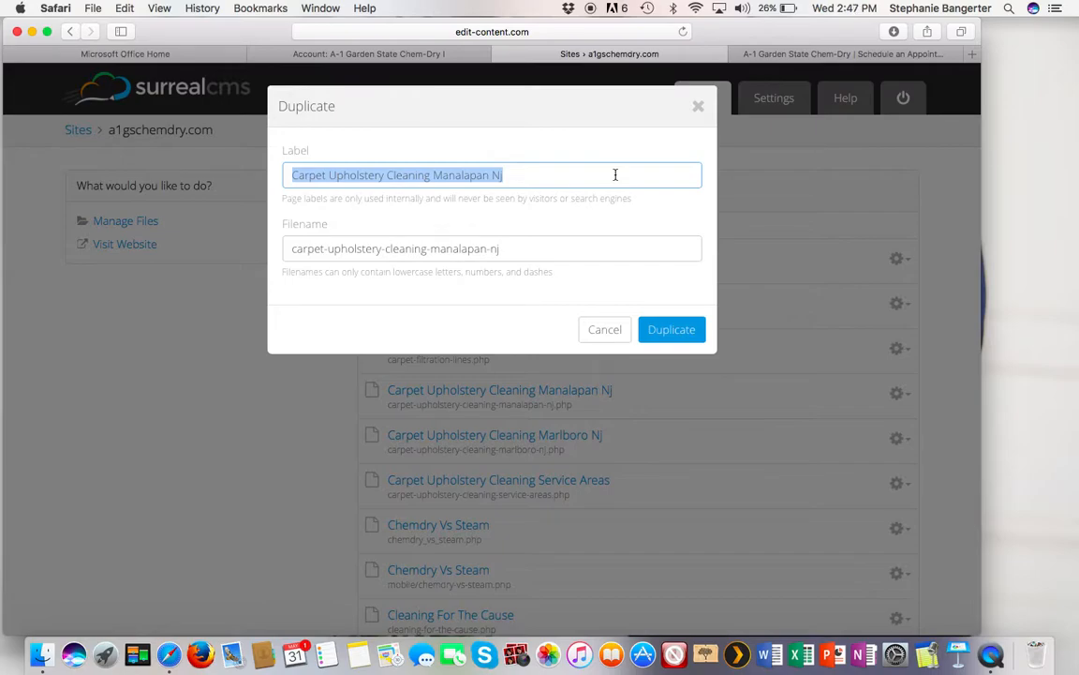
text(Exam)
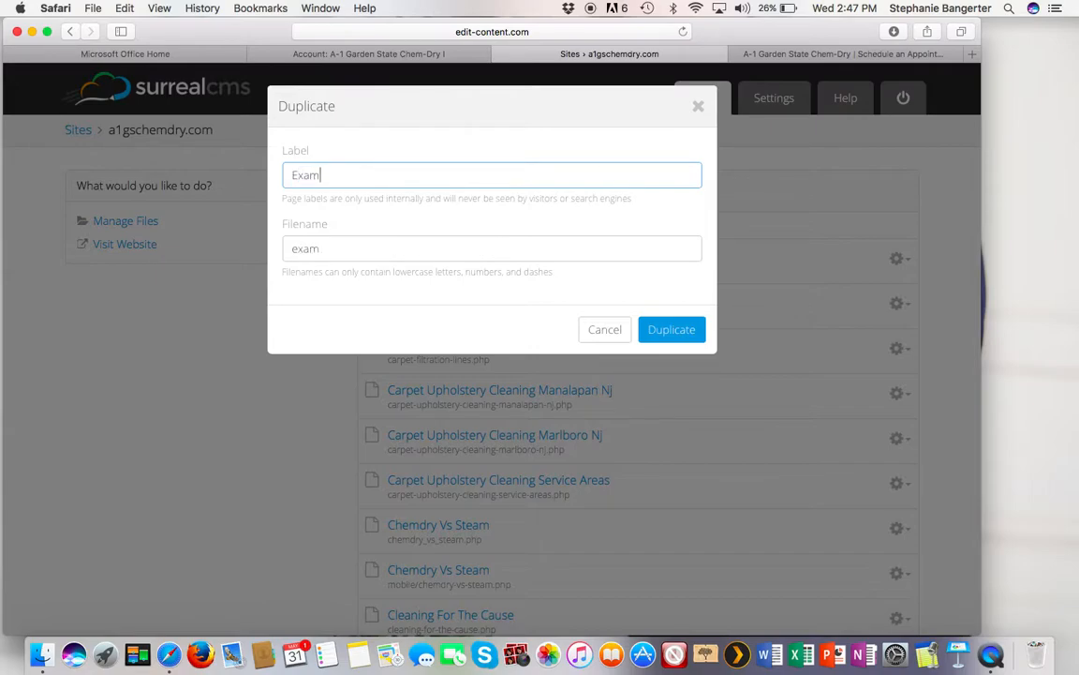
text(ple Page)
click(421, 248)
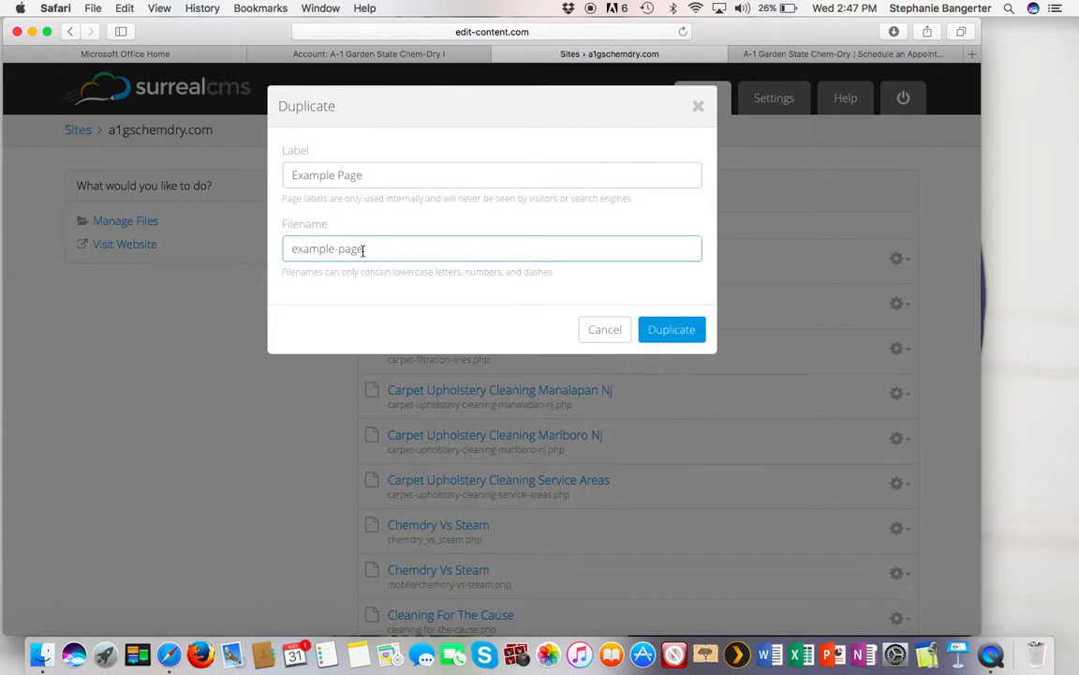
click(690, 335)
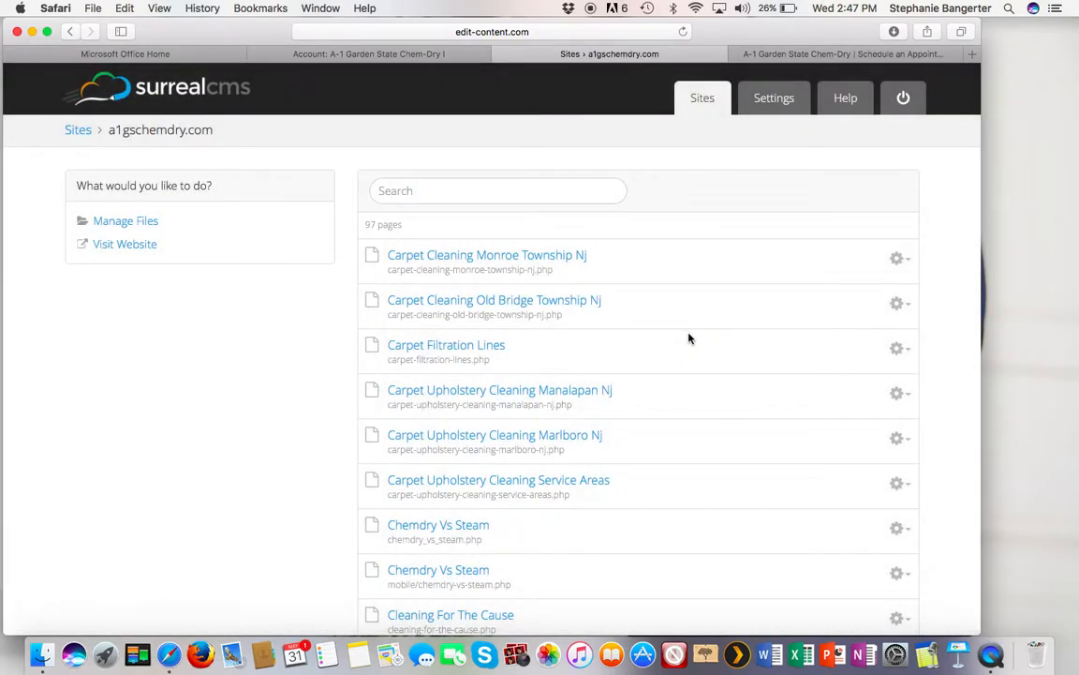
Step: Go to page 4 of the site's page list and open Example Page in the editor
scroll(677, 414, down, 3)
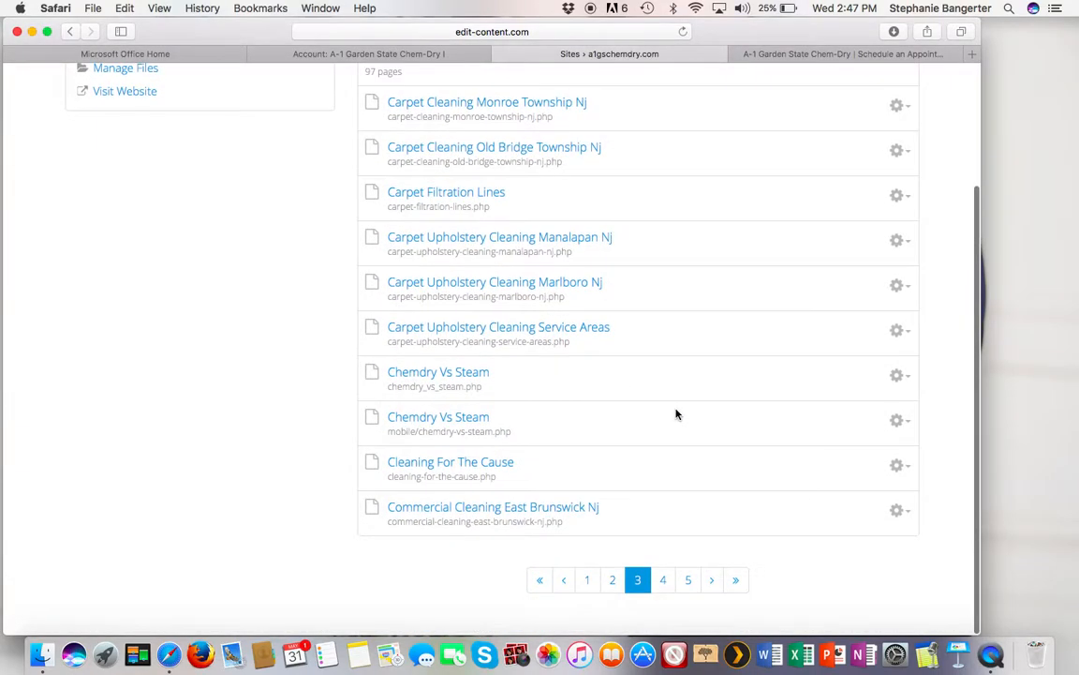
scroll(675, 450, down, 1)
click(664, 580)
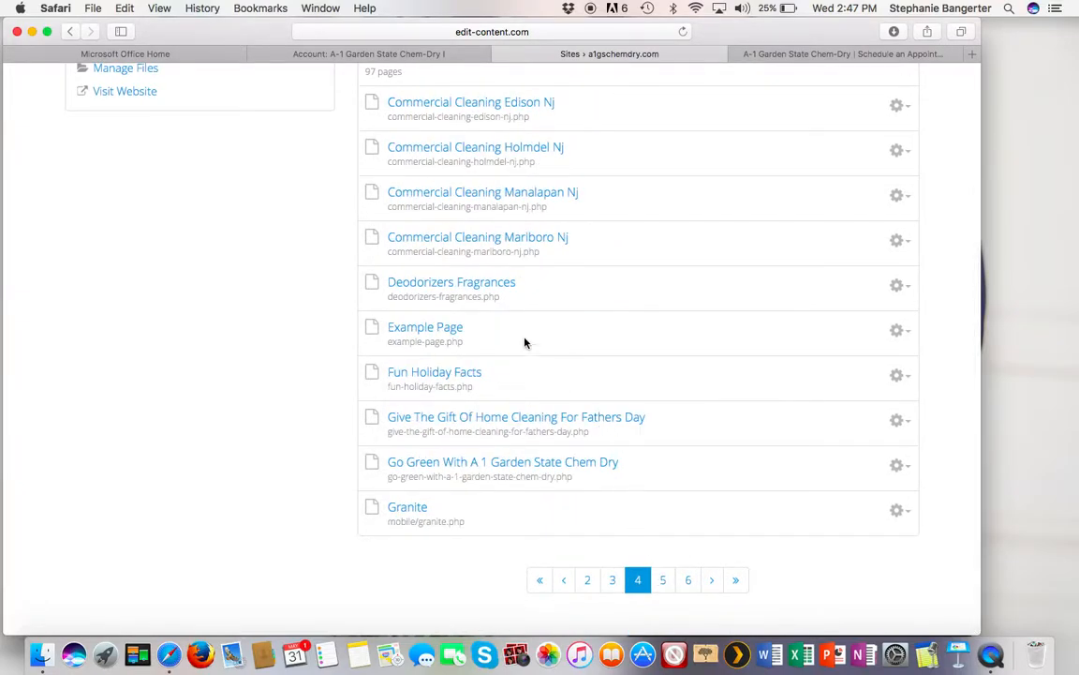
click(430, 335)
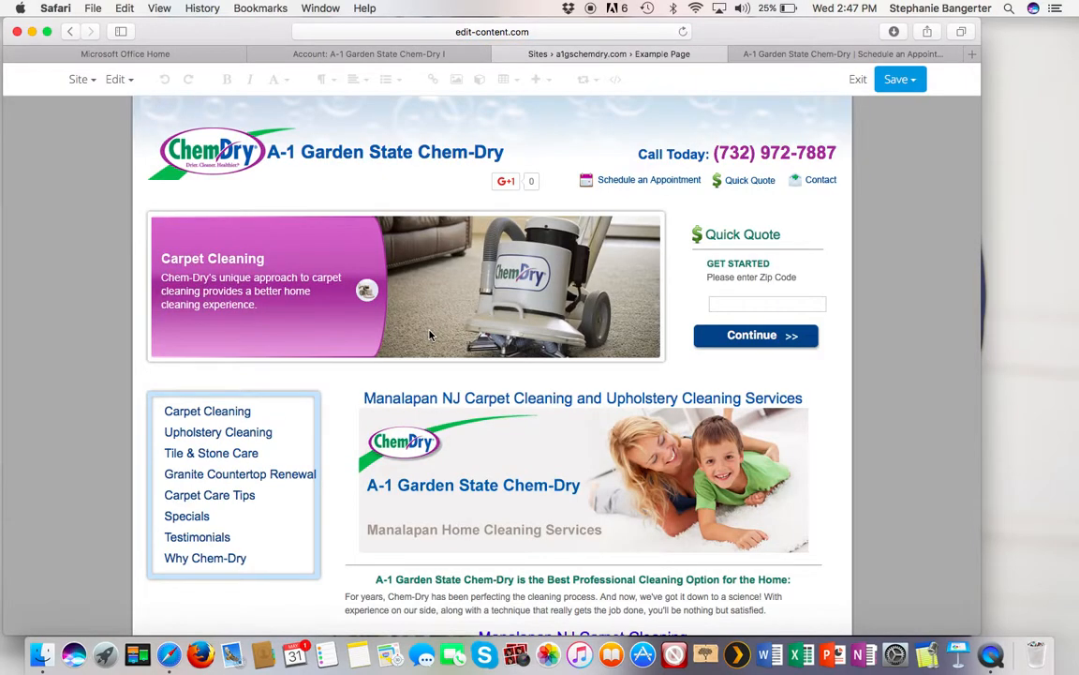
Step: Look through the duplicated page's editable Manalapan content and exit to the page list without saving
scroll(550, 480, down, 3)
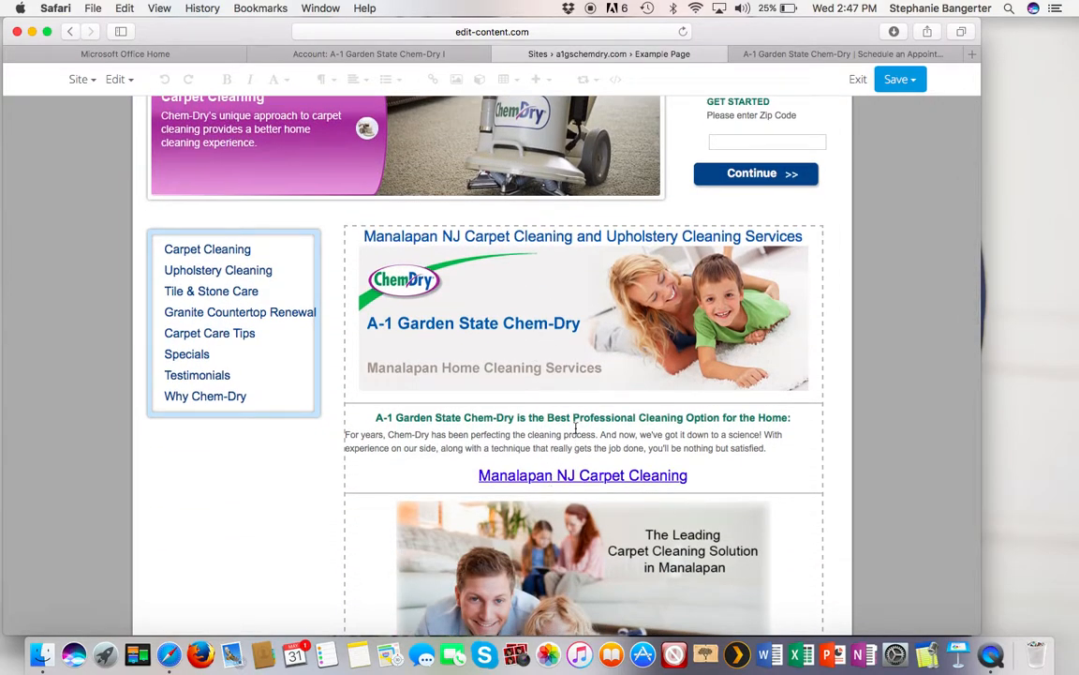
scroll(575, 428, down, 15)
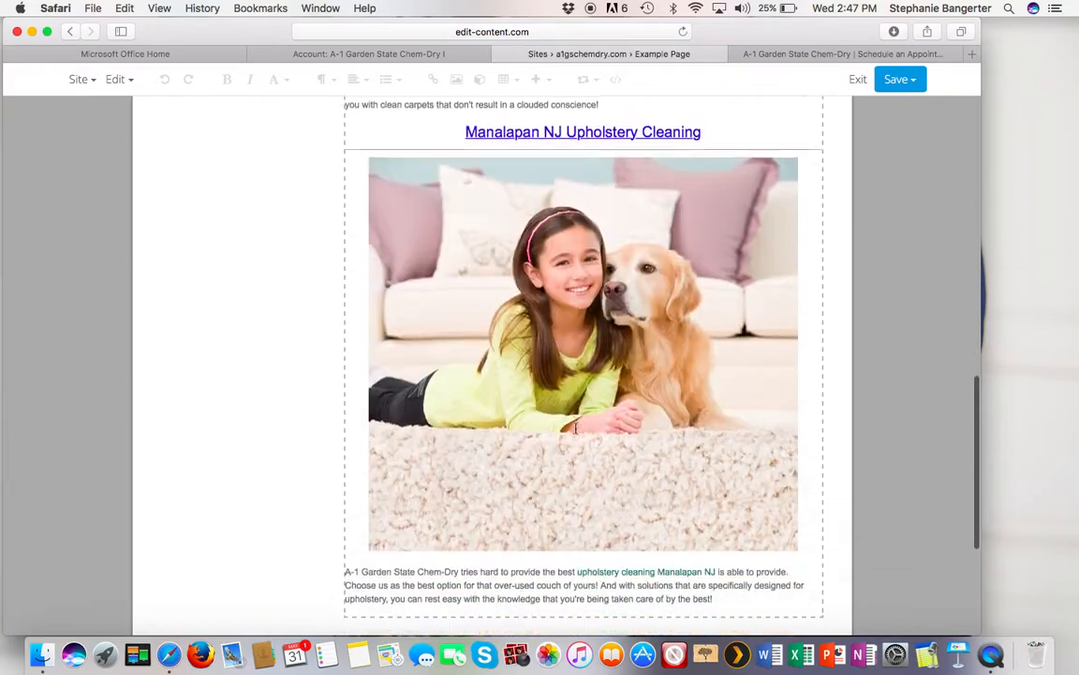
scroll(575, 428, up, 20)
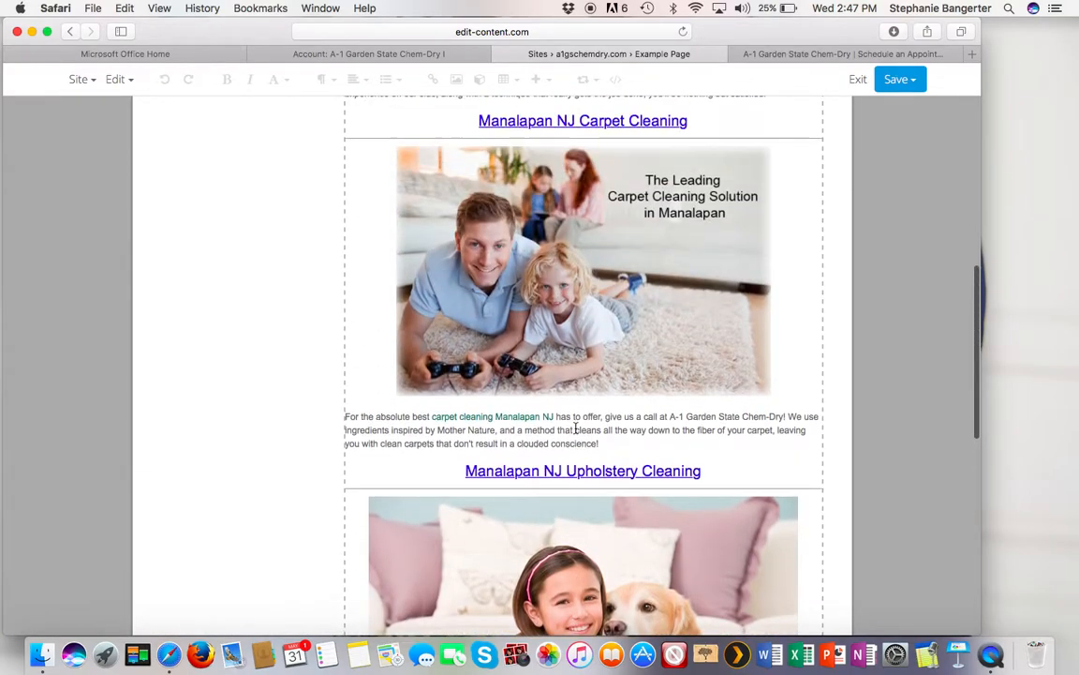
scroll(576, 428, down, 3)
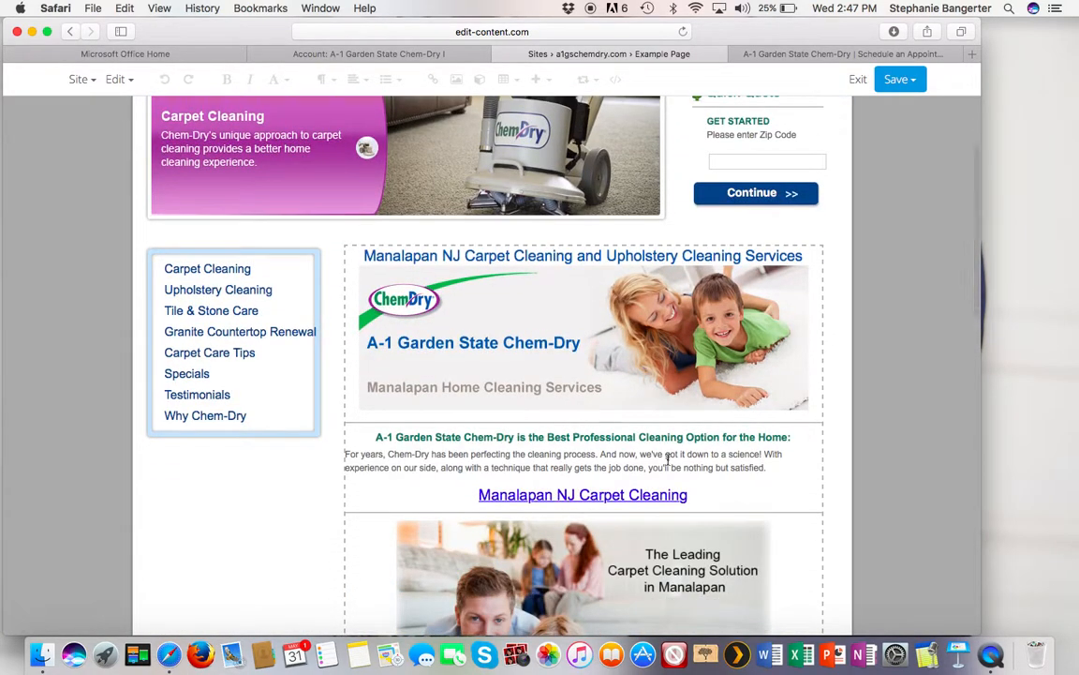
mouse_move(773, 468)
mouse_down()
mouse_move(682, 451)
mouse_move(765, 461)
mouse_up()
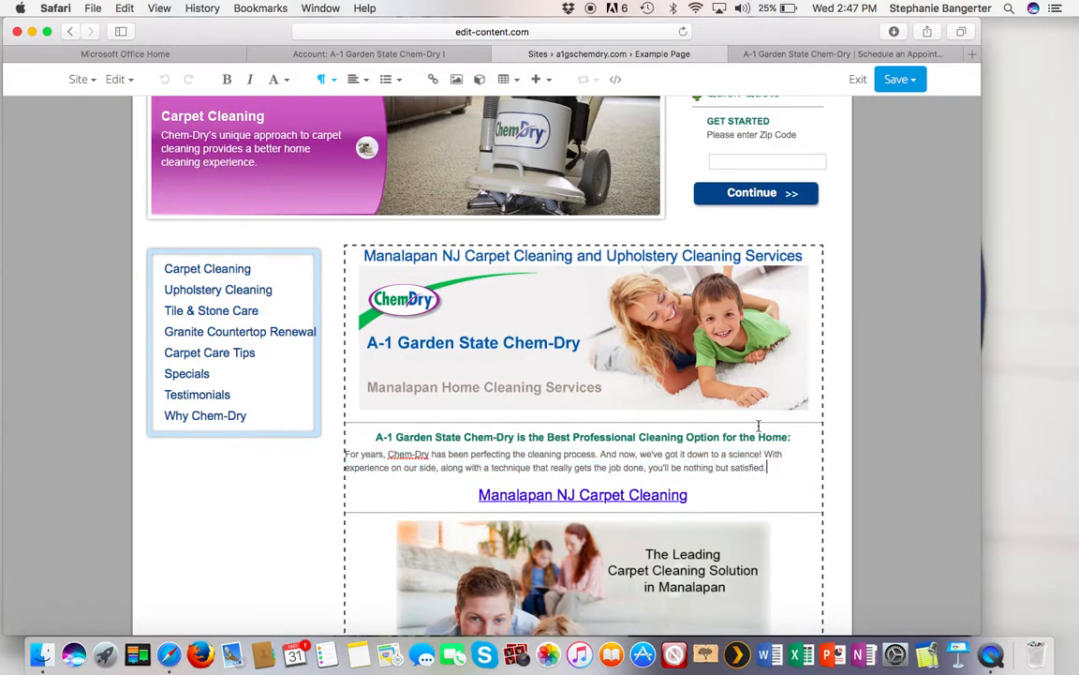
scroll(759, 427, up, 3)
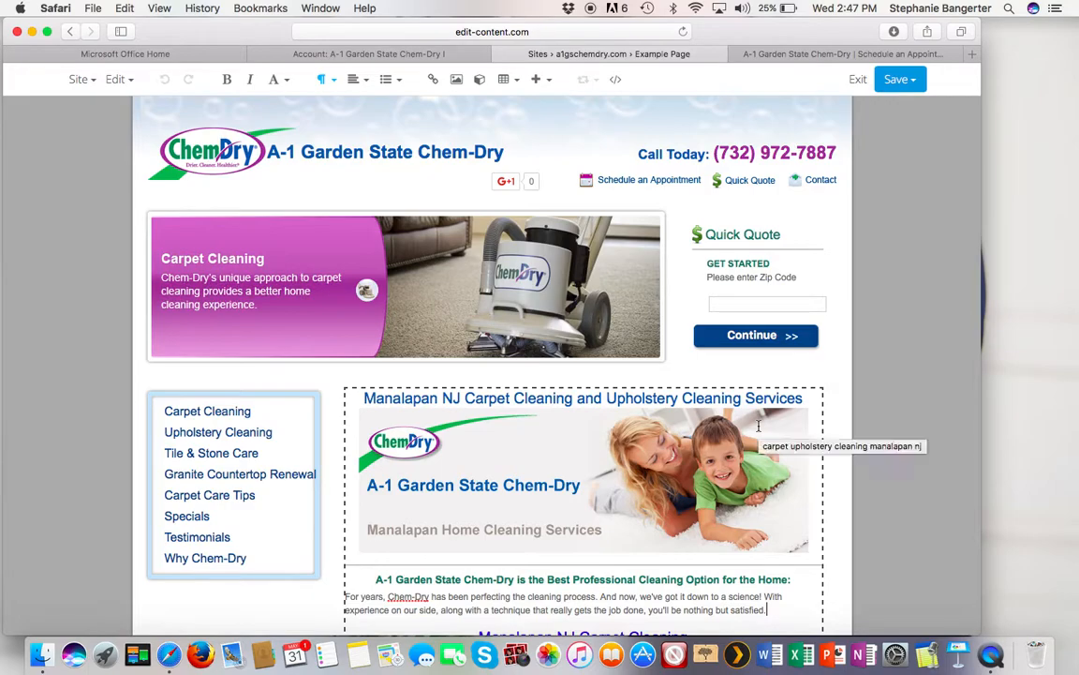
click(915, 84)
click(857, 80)
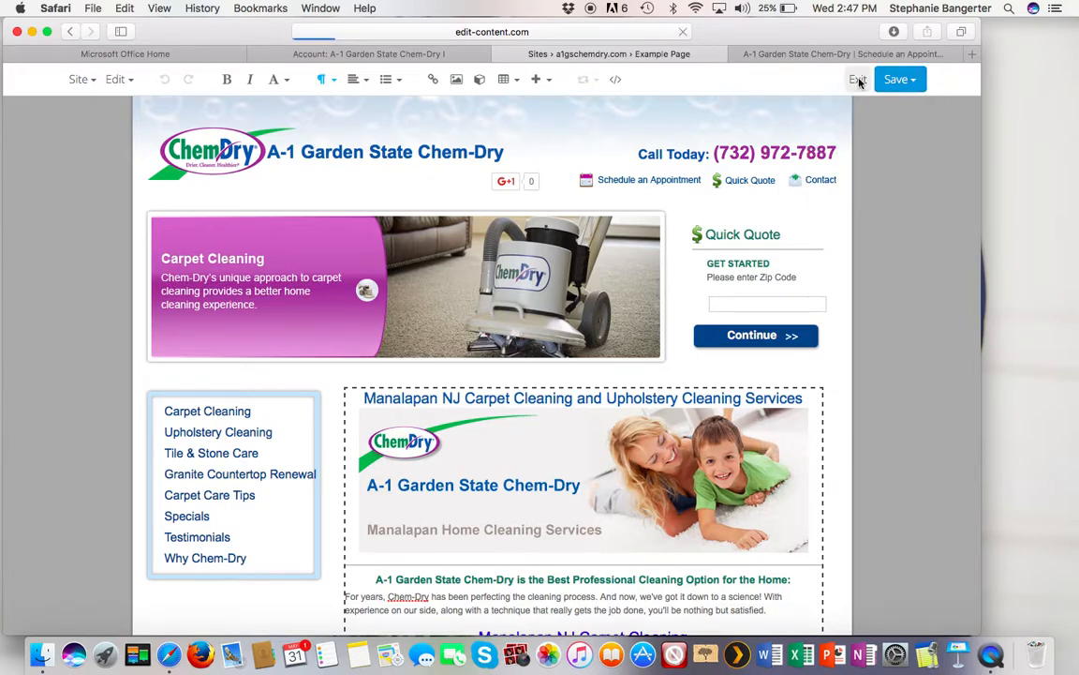
scroll(786, 353, down, 3)
scroll(786, 353, up, 1)
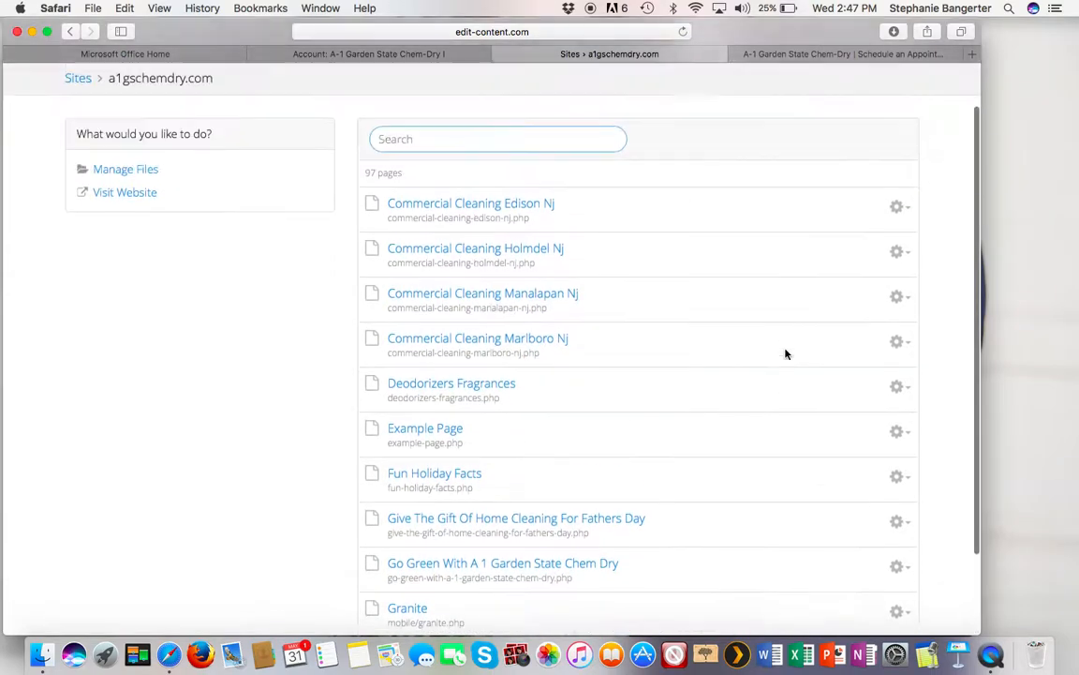
scroll(786, 353, up, 1)
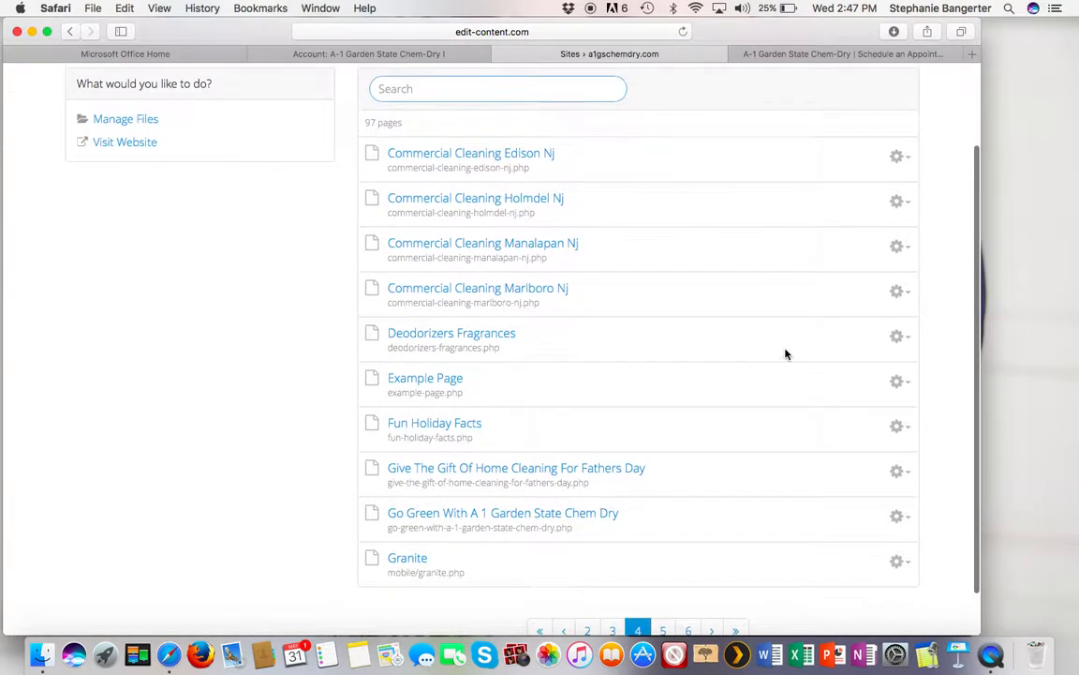
scroll(786, 354, up, 3)
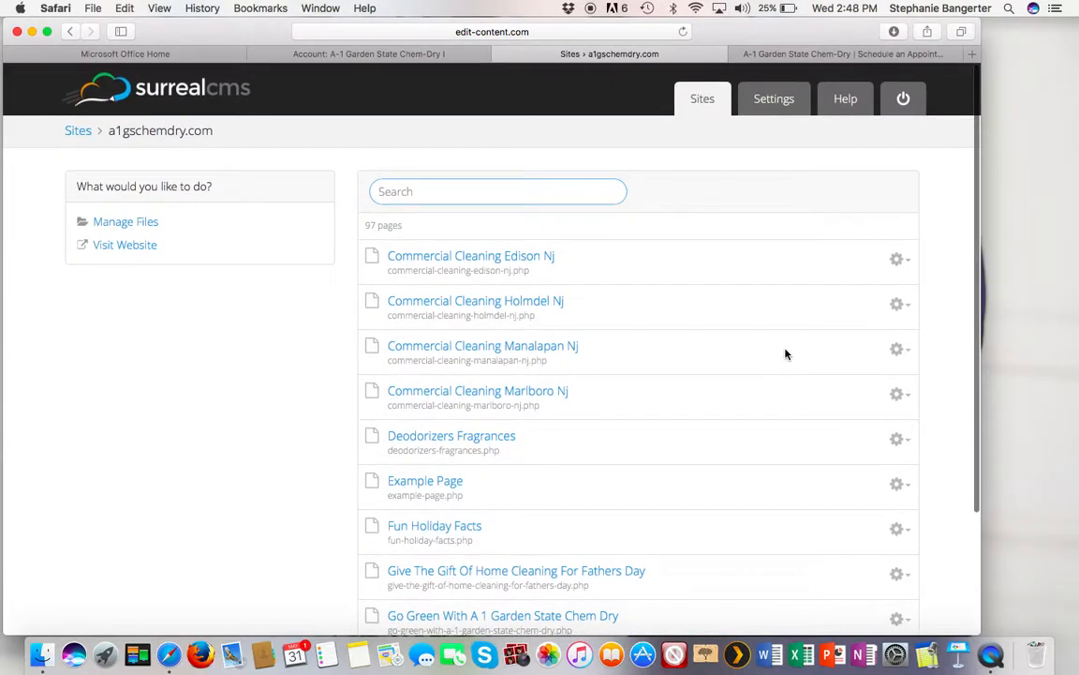